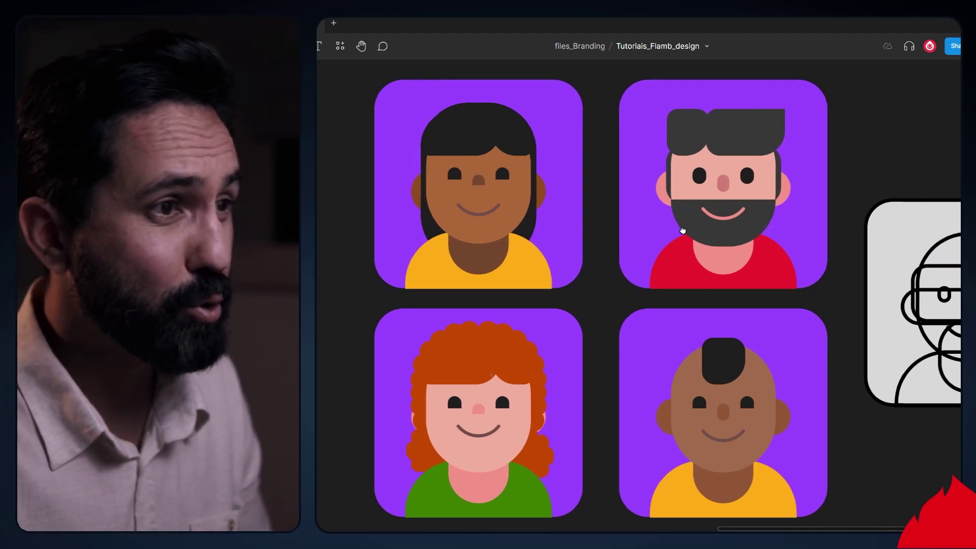
# Step: Pan to the Elementos section and select the visor band on the line-art avatar sketch
pyautogui.moveTo(711, 215); pyautogui.dragTo(526, 225)
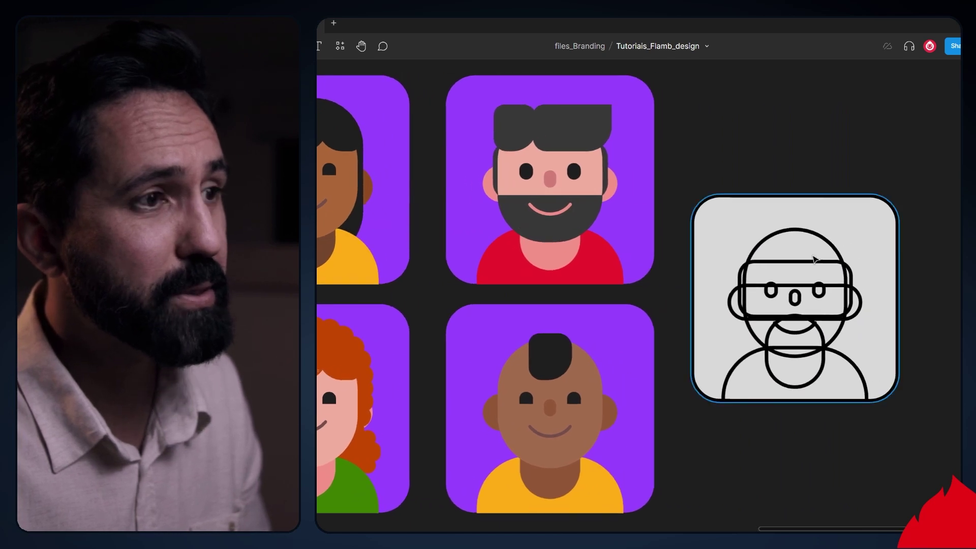
pyautogui.click(794, 318)
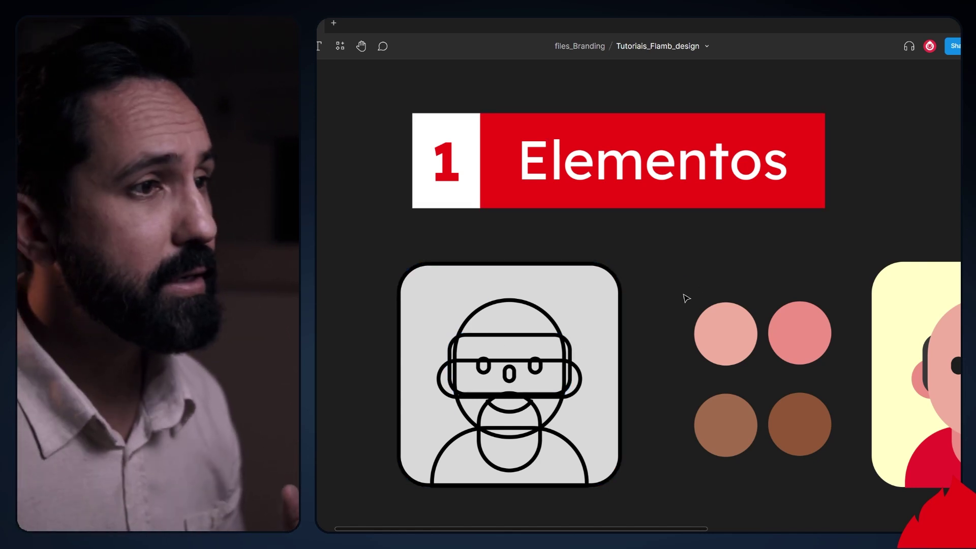
# Step: Inspect the pink and brown skin-tone swatches and parts of the colour avatar
pyautogui.moveTo(684, 295); pyautogui.dragTo(831, 359)
pyautogui.hscroll(5, 839, 432)
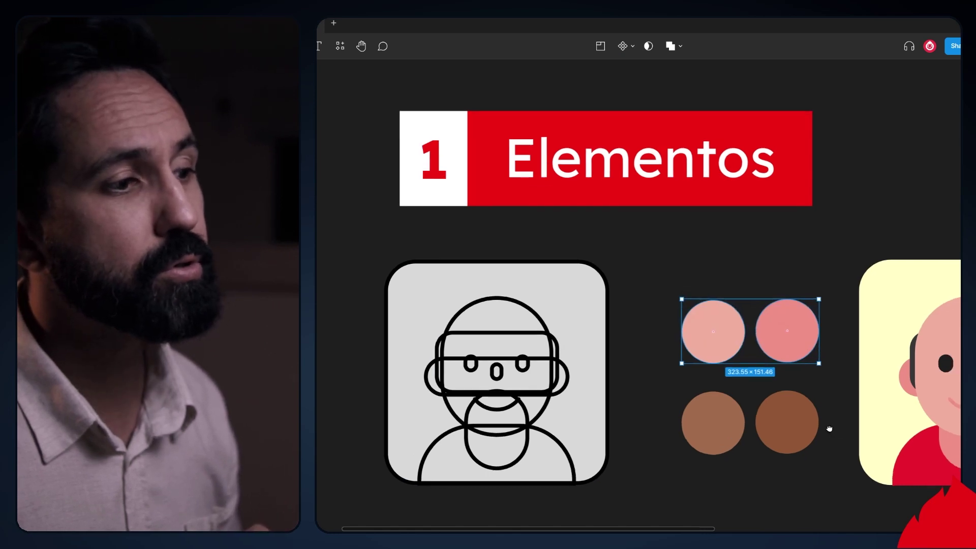
pyautogui.click(605, 302)
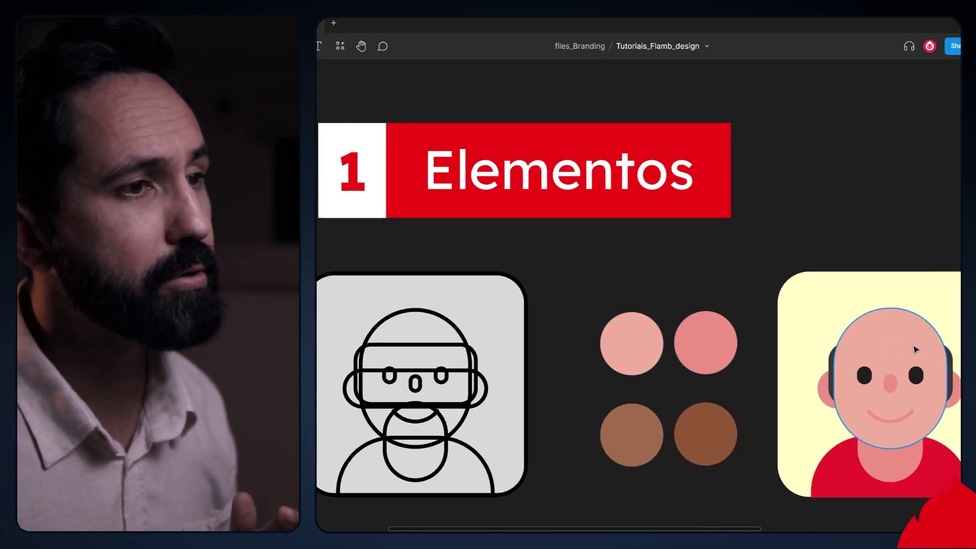
pyautogui.hscroll(5, 838, 390)
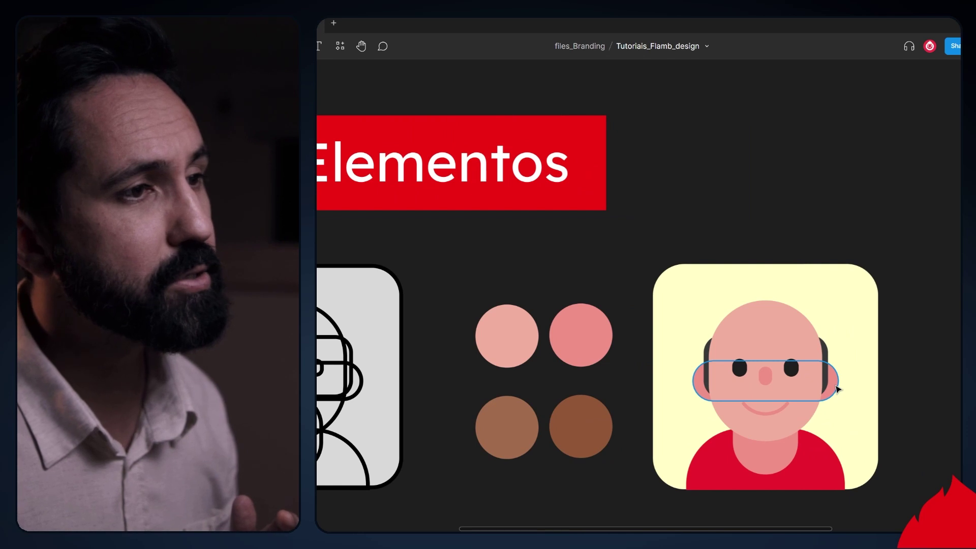
pyautogui.click(838, 390)
pyautogui.click(597, 338)
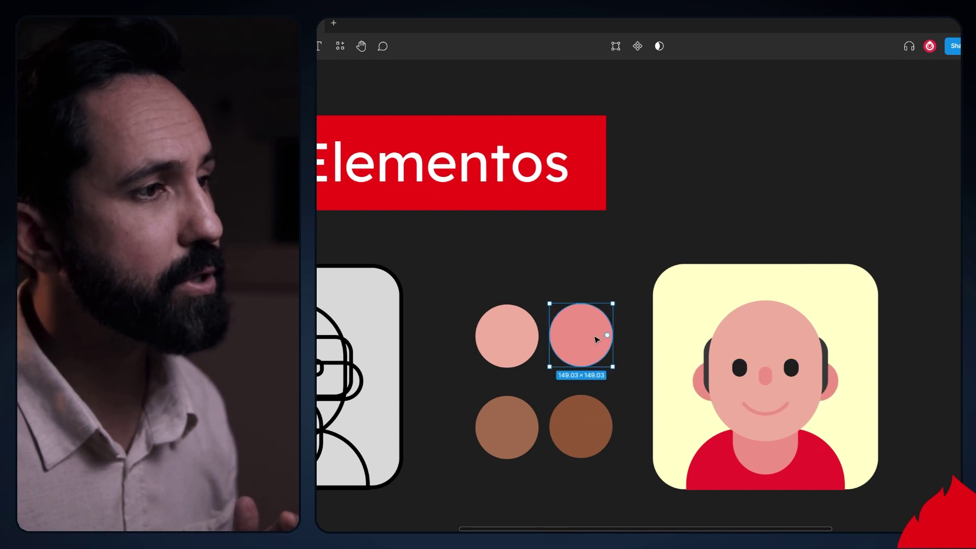
pyautogui.click(479, 422)
pyautogui.click(571, 433)
pyautogui.click(739, 451)
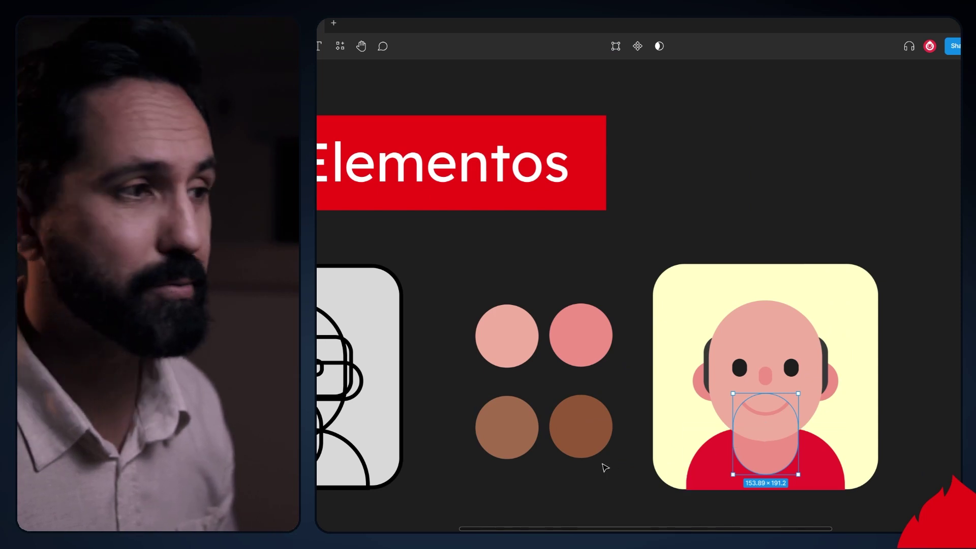
# Step: Zoom out, review the four Exemplos avatars, and move down to the Tutorial section
pyautogui.hotkey('shift', '0')
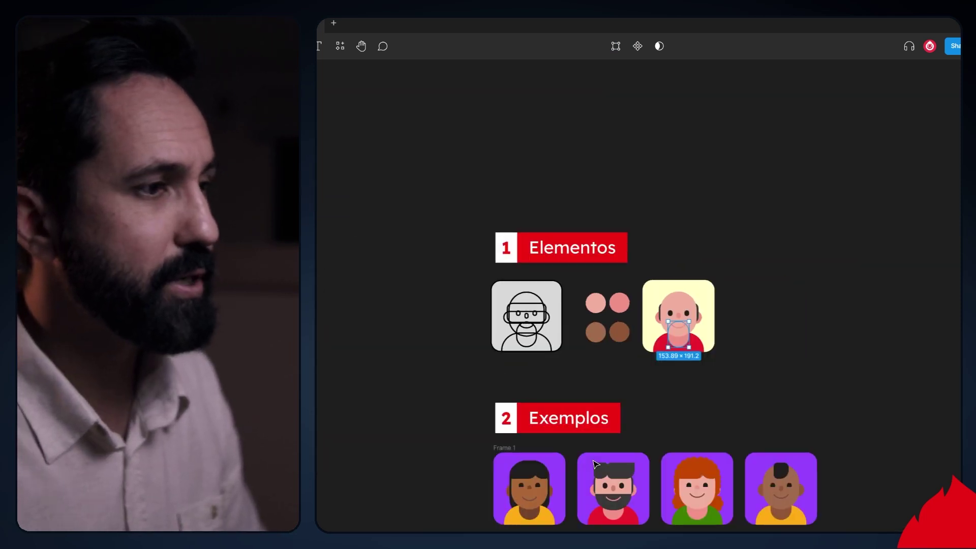
pyautogui.scroll(-1, 596, 464)
pyautogui.keyDown('ctrl'); pyautogui.scroll(2, 759, 247); pyautogui.keyUp('ctrl')
pyautogui.scroll(-5, 759, 248)
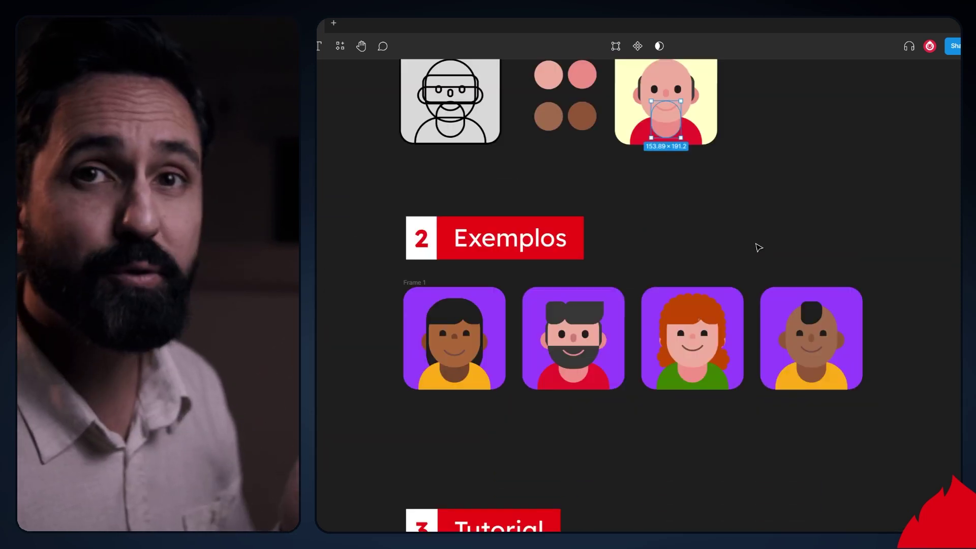
pyautogui.click(415, 325)
pyautogui.click(563, 366)
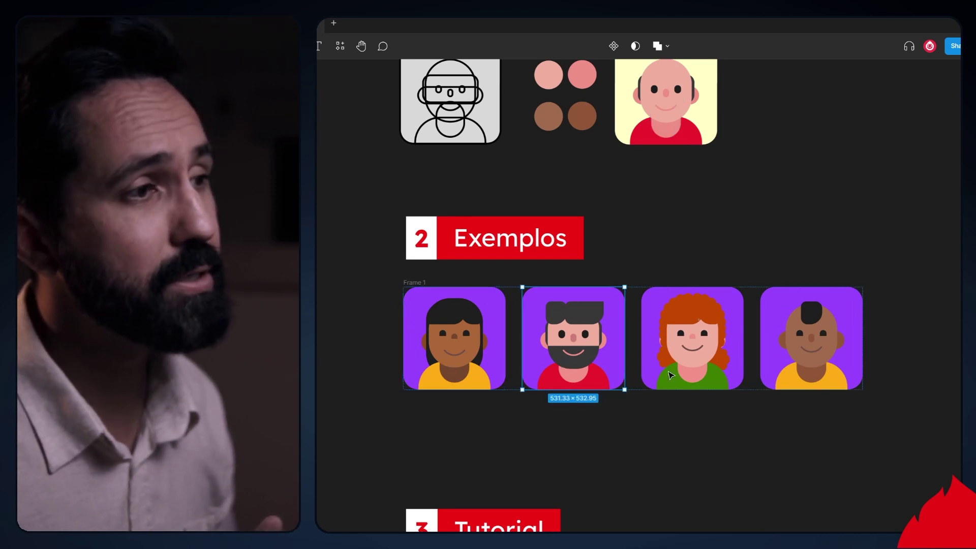
pyautogui.click(691, 356)
pyautogui.click(811, 356)
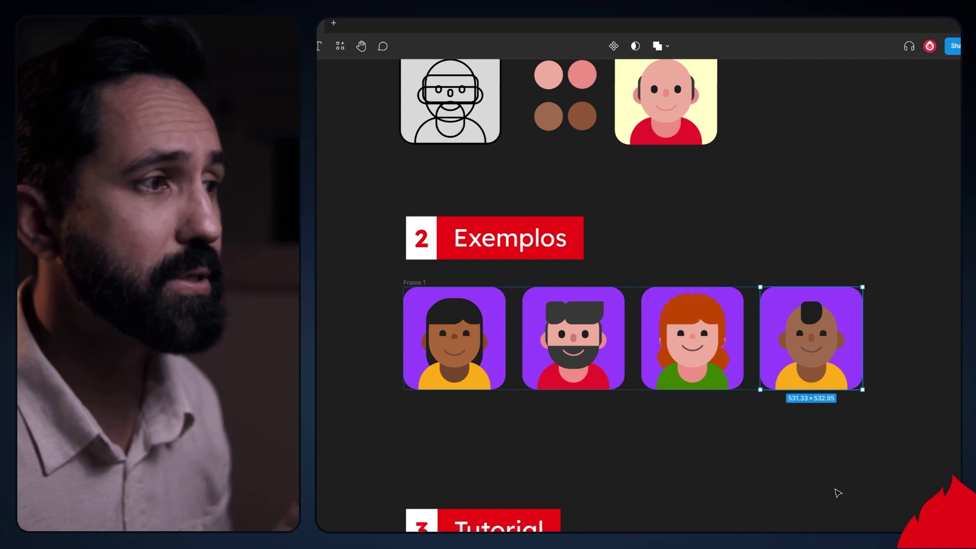
pyautogui.click(838, 494)
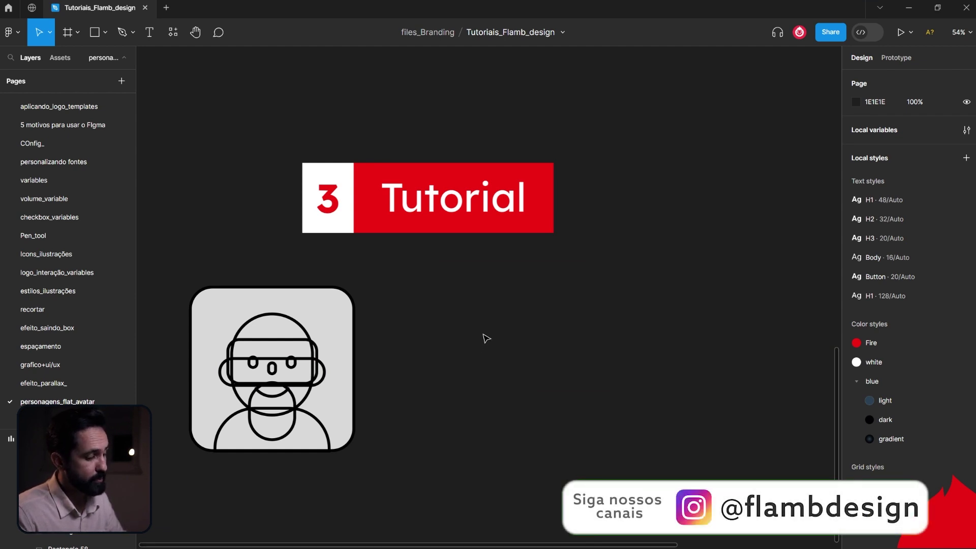
# Step: View the basic shape types list, then close it without choosing one
pyautogui.click(103, 33)
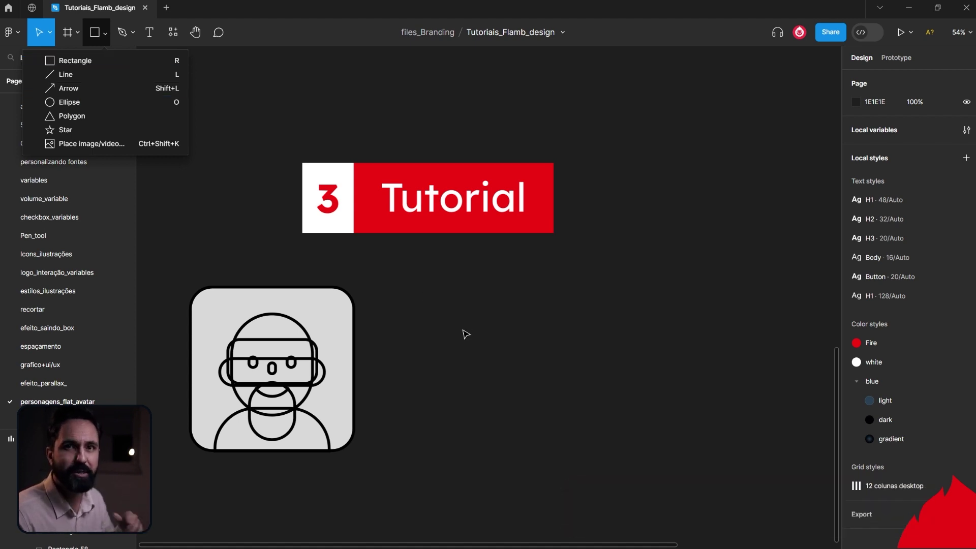
pyautogui.click(489, 346)
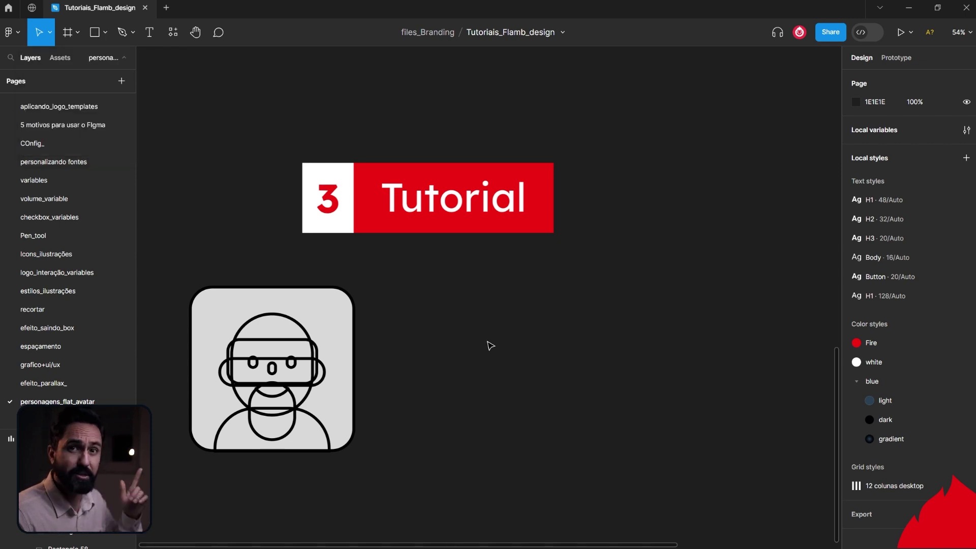
# Step: Draw a grey 261.55 × 346.1 rectangle to the right of the line-art sketch
pyautogui.press('r')
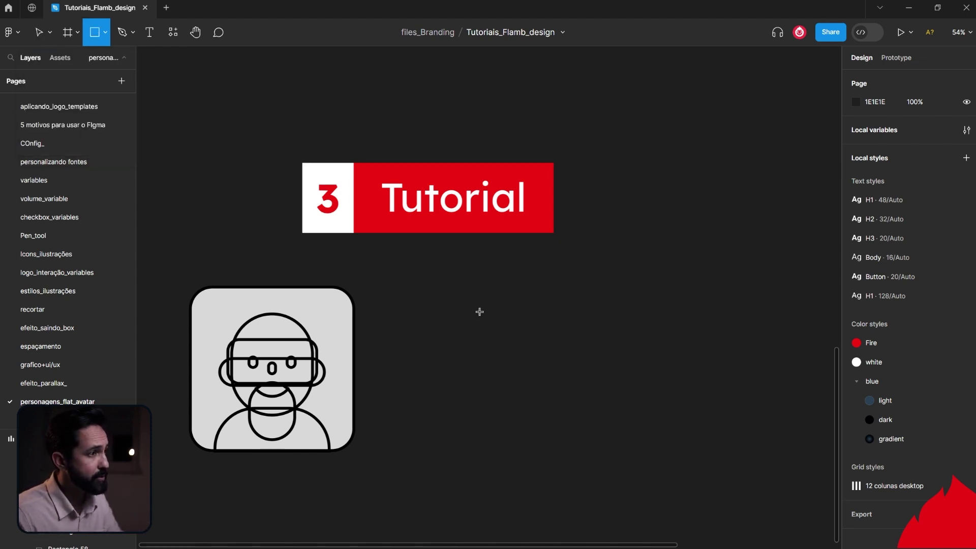
pyautogui.moveTo(479, 312); pyautogui.dragTo(545, 416)
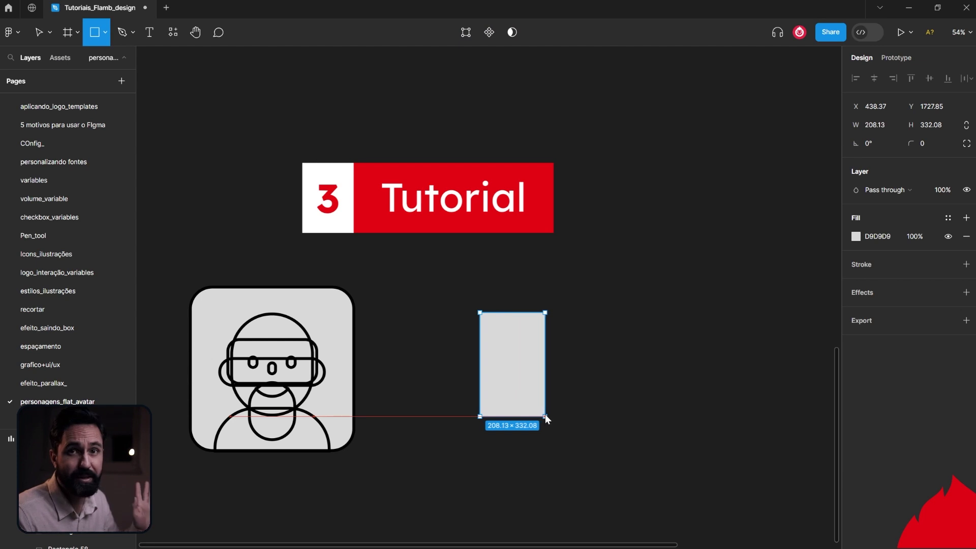
pyautogui.moveTo(545, 417); pyautogui.dragTo(573, 423)
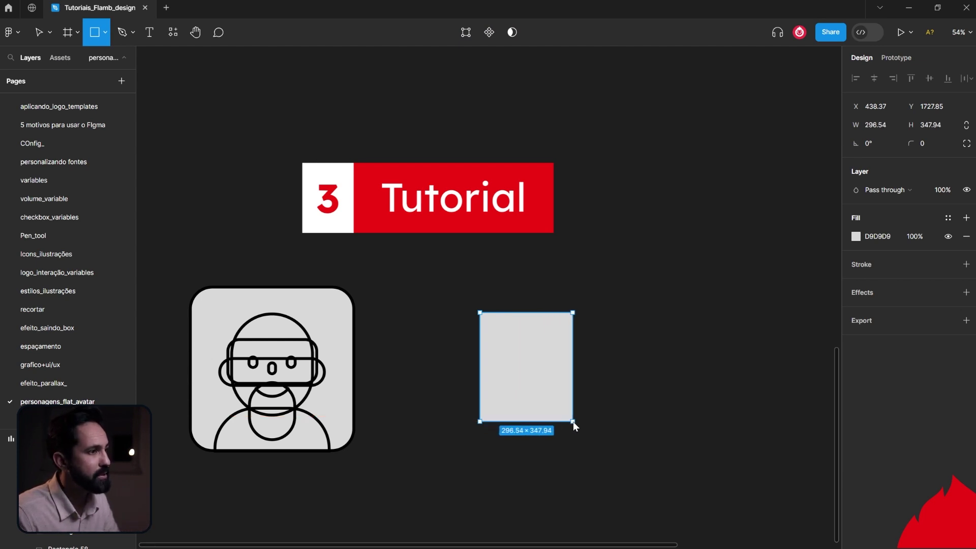
pyautogui.moveTo(573, 422); pyautogui.dragTo(563, 421)
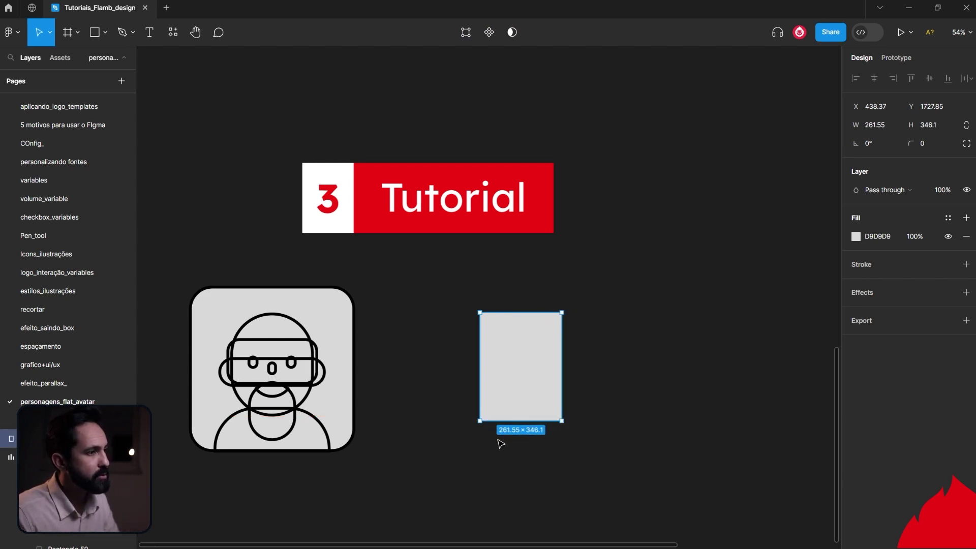
pyautogui.click(522, 366)
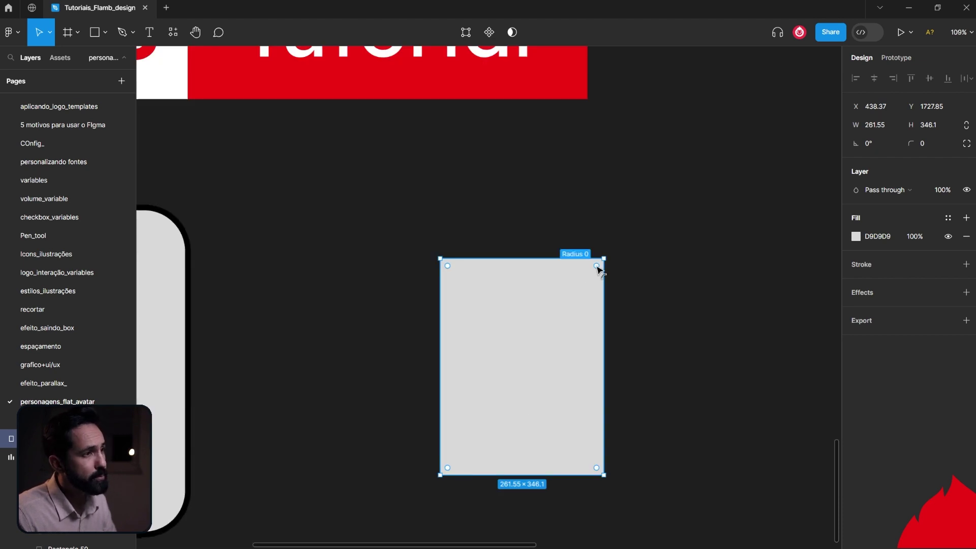
# Step: Round its corners fully to radius 130.77 and shorten it to 292.69 tall
pyautogui.moveTo(597, 266); pyautogui.dragTo(514, 363)
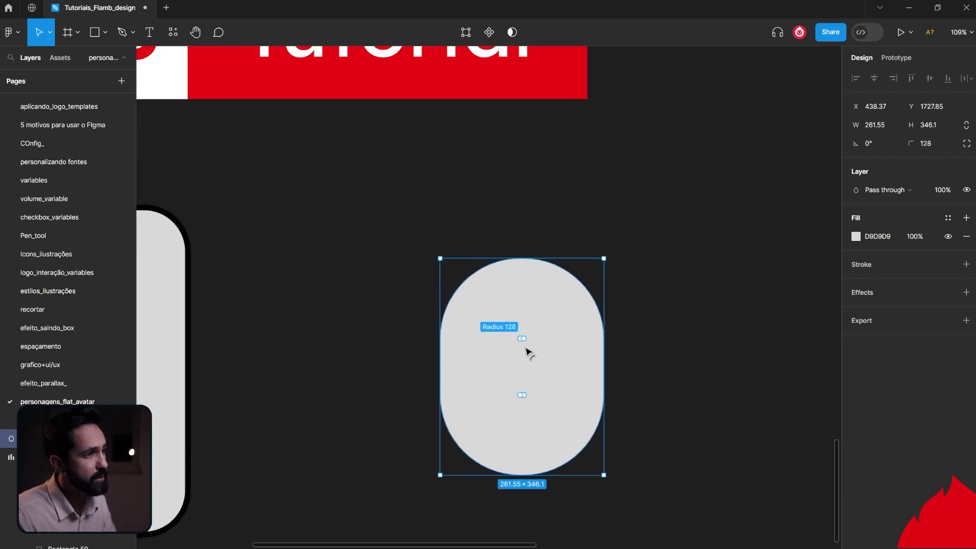
pyautogui.click(634, 414)
pyautogui.click(562, 409)
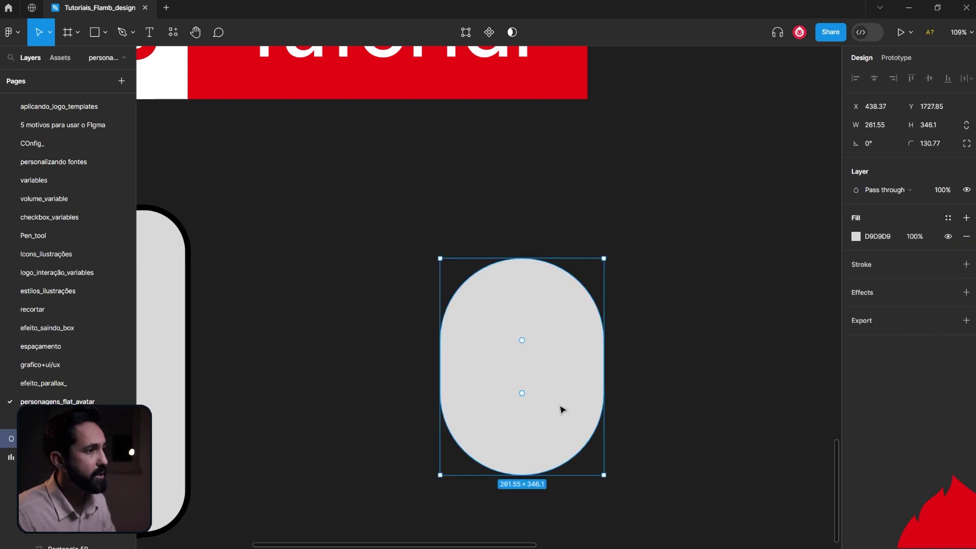
pyautogui.moveTo(522, 476)
pyautogui.mouseDown()
pyautogui.moveTo(552, 515)
pyautogui.moveTo(566, 344)
pyautogui.mouseUp()
pyautogui.hotkey('ctrl', 'z')
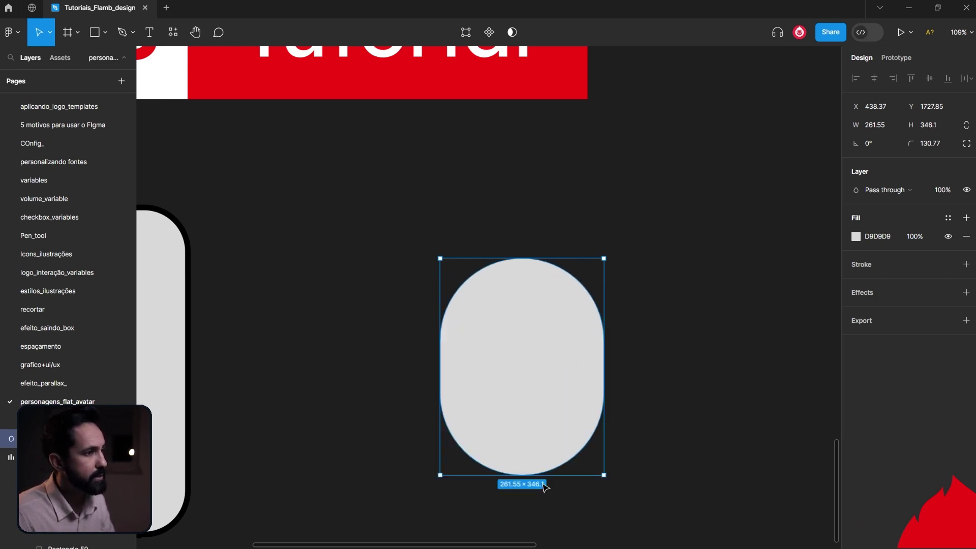
pyautogui.moveTo(541, 477); pyautogui.dragTo(544, 442)
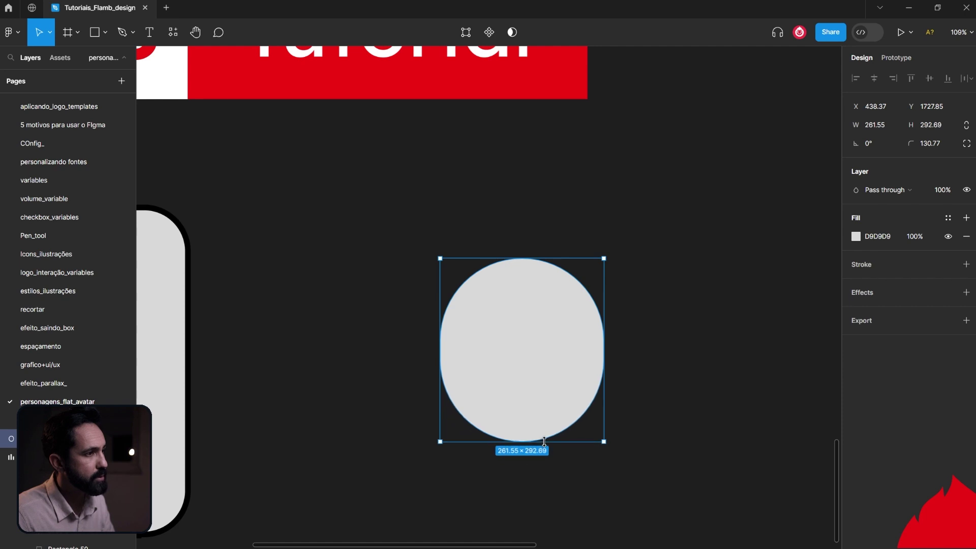
pyautogui.click(657, 433)
pyautogui.scroll(1, 657, 433)
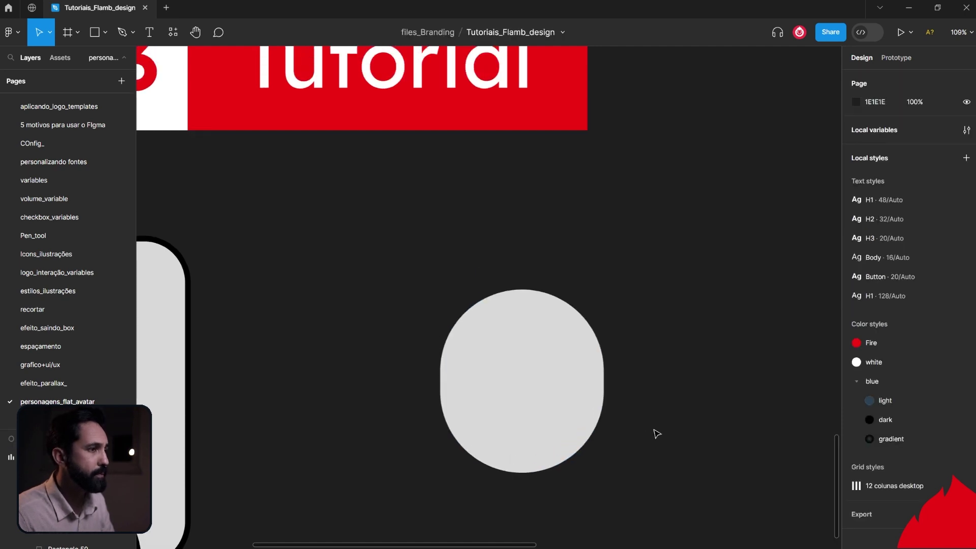
pyautogui.hotkey('ctrl', '-')
pyautogui.scroll(1, 588, 409)
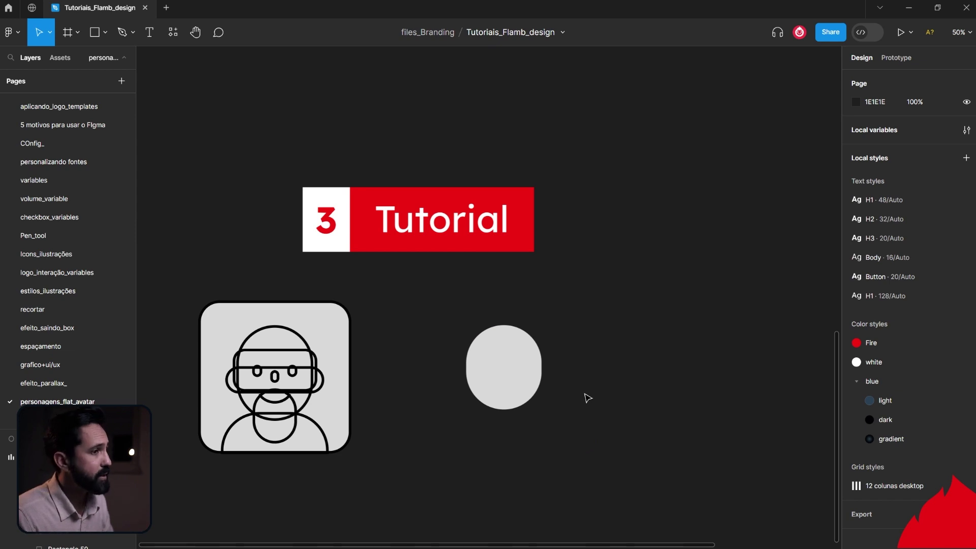
pyautogui.click(275, 321)
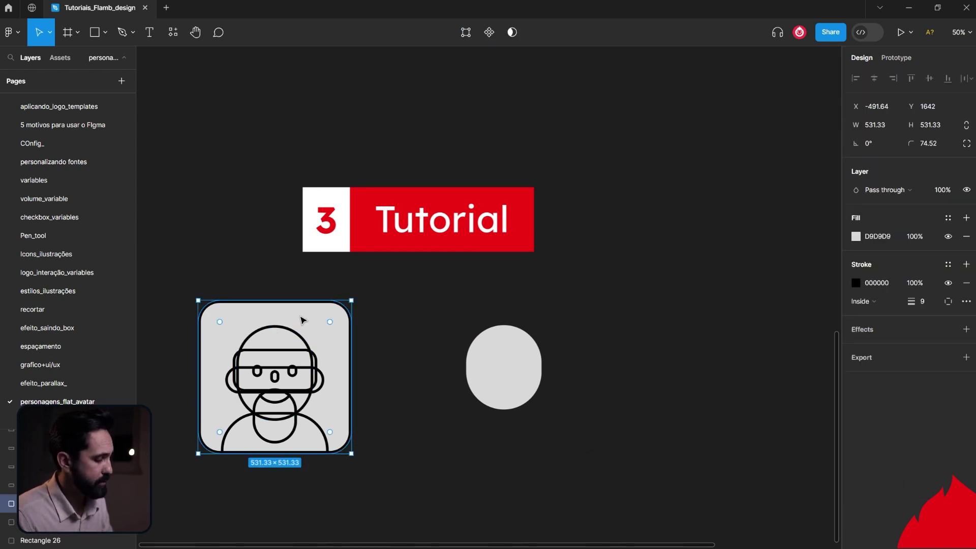
pyautogui.moveTo(302, 320); pyautogui.dragTo(523, 323)
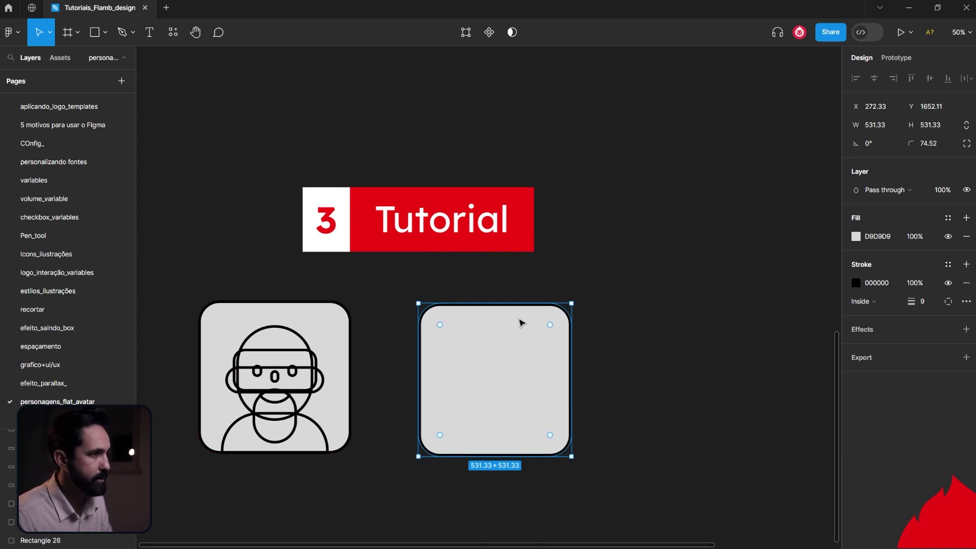
pyautogui.press('o')
pyautogui.moveTo(466, 325); pyautogui.dragTo(542, 410)
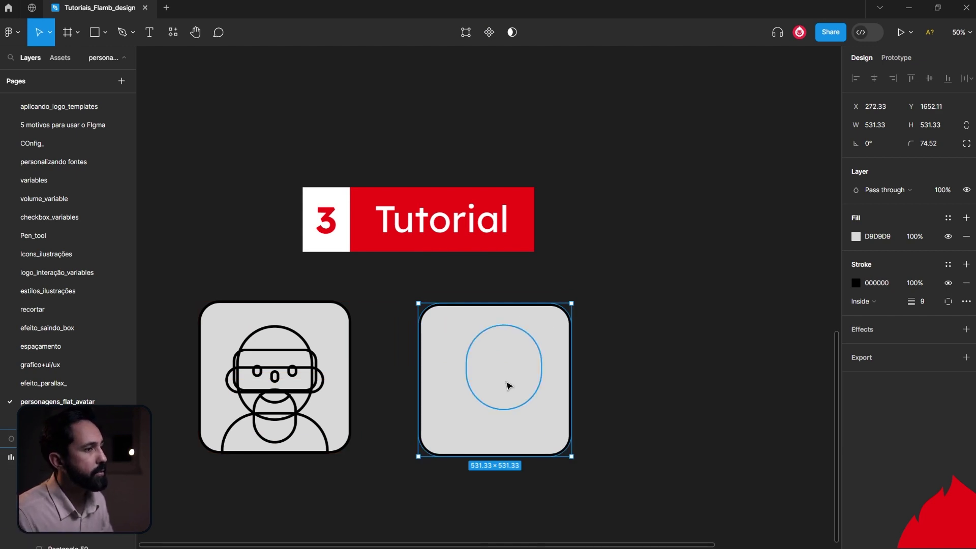
pyautogui.press('i')
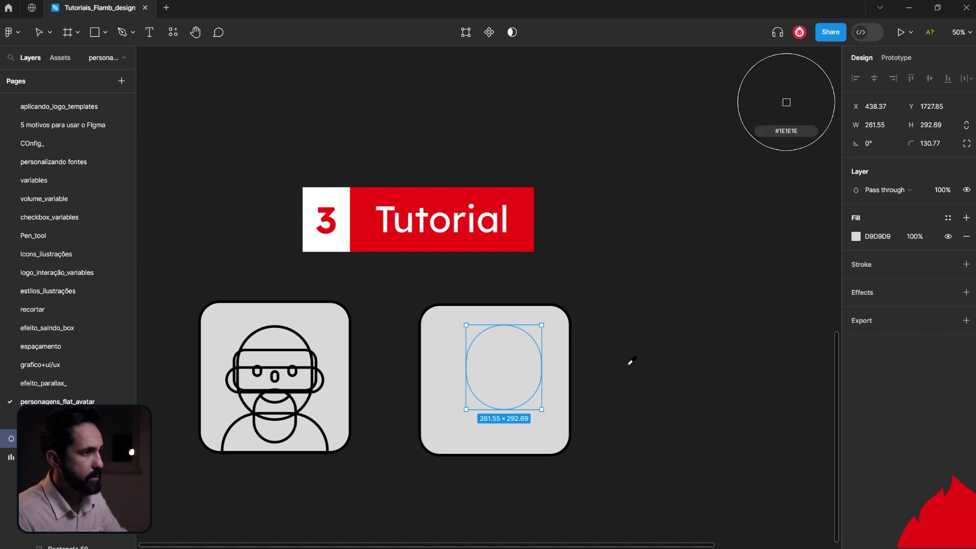
pyautogui.click(639, 362)
pyautogui.click(640, 370)
pyautogui.scroll(1, 640, 370)
pyautogui.scroll(-3, 640, 370)
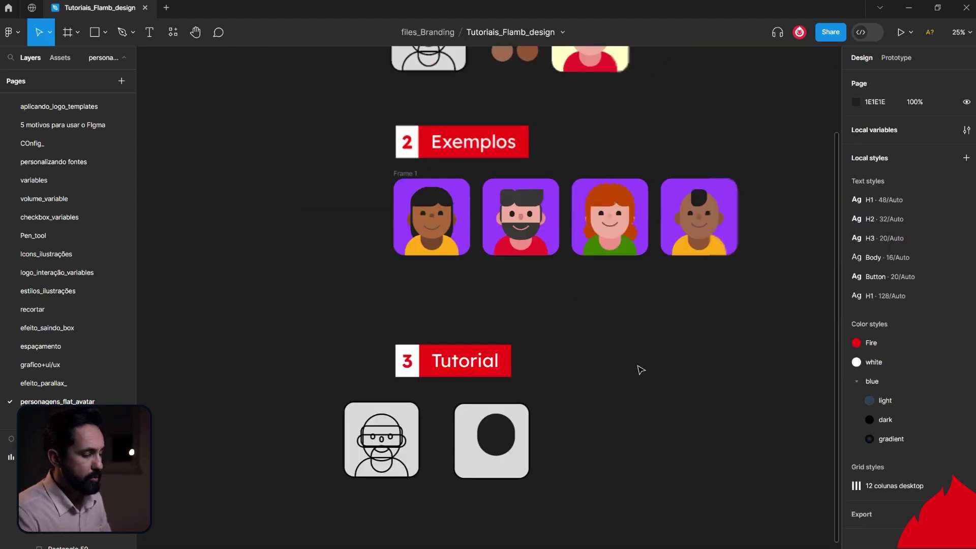
pyautogui.scroll(4, 641, 370)
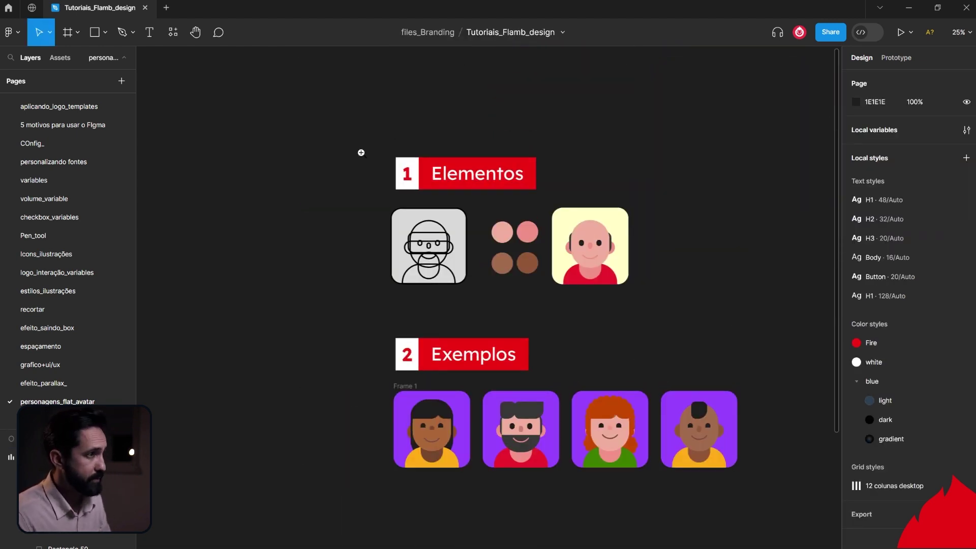
pyautogui.moveTo(361, 152); pyautogui.dragTo(617, 299)
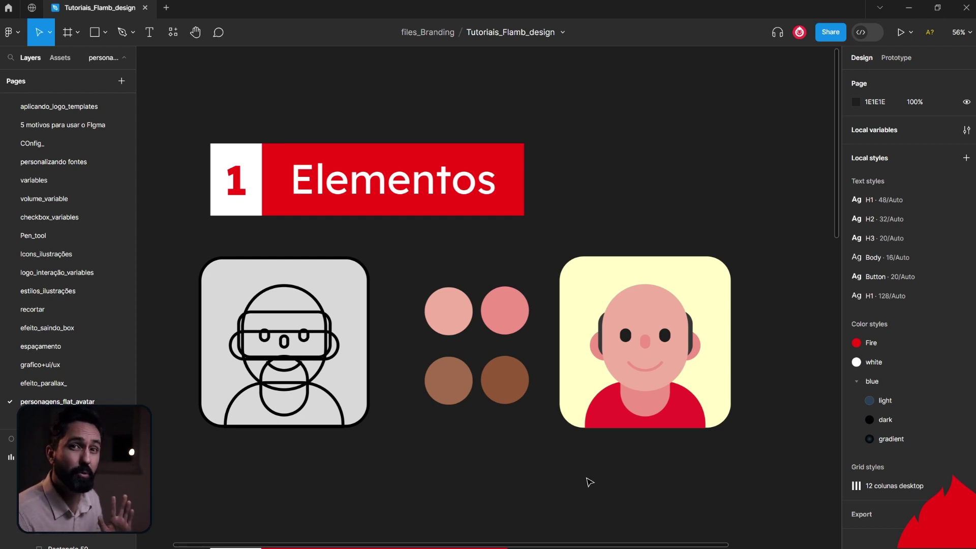
pyautogui.scroll(-2, 589, 480)
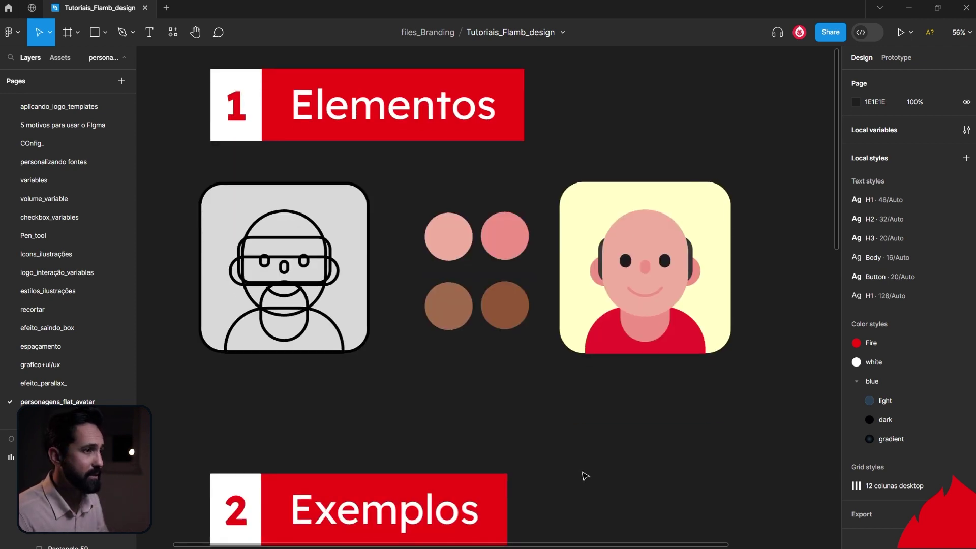
# Step: Copy the four skin-tone circles and place the copy beside the Tutorial frames
pyautogui.scroll(-5, 588, 478)
pyautogui.scroll(-4, 586, 476)
pyautogui.moveTo(401, 215); pyautogui.dragTo(545, 406)
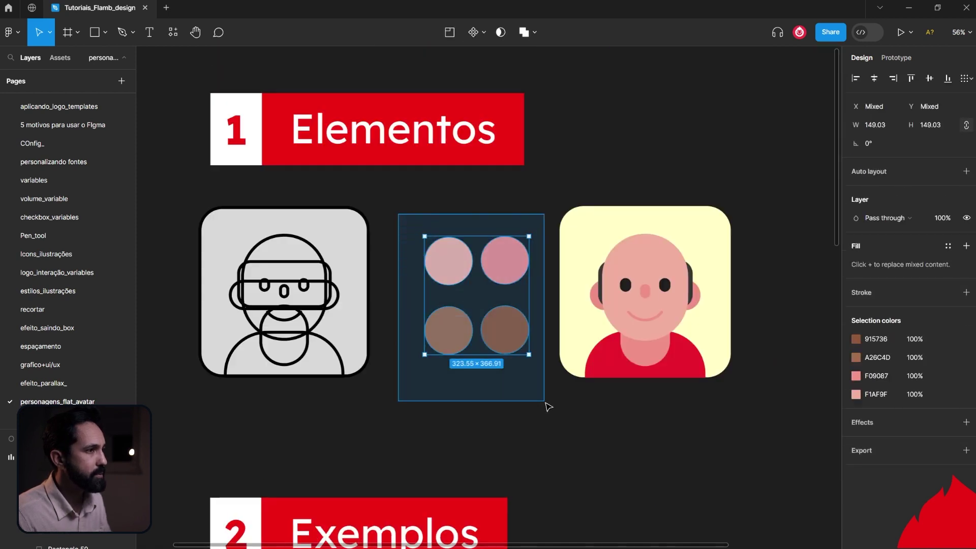
pyautogui.hotkey('shift', '1')
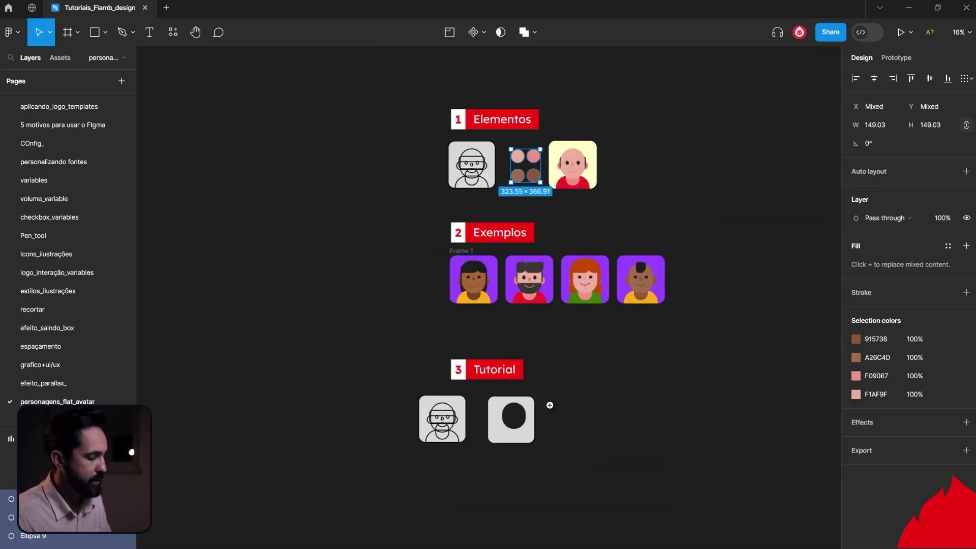
pyautogui.scroll(2, 554, 410)
pyautogui.hotkey('ctrl', 'v')
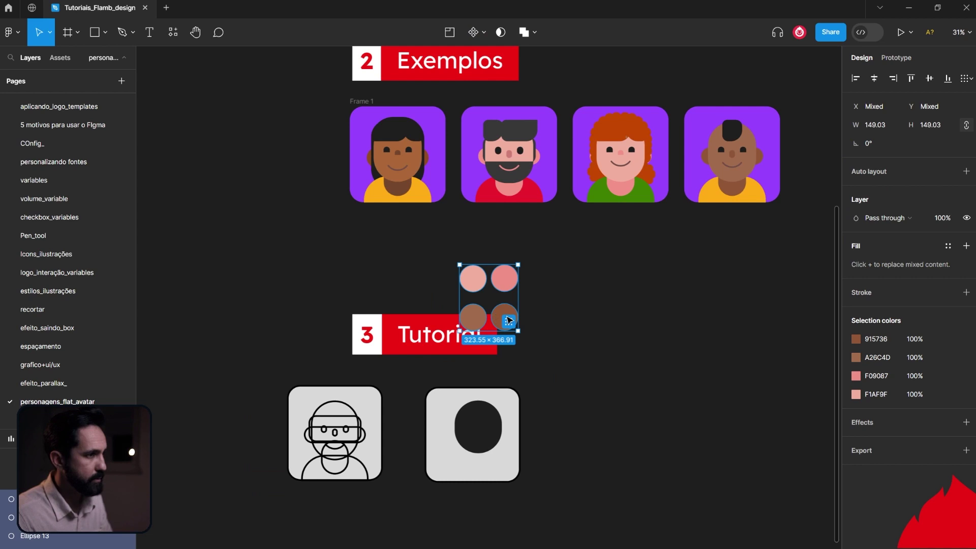
pyautogui.moveTo(502, 320); pyautogui.dragTo(674, 457)
pyautogui.scroll(2, 606, 442)
# Step: Fill the middle box's oval head with the light pink F1AF9F
pyautogui.click(384, 415)
pyautogui.hotkey('ctrl', 'alt', 'v')
pyautogui.moveTo(633, 317); pyautogui.dragTo(710, 515)
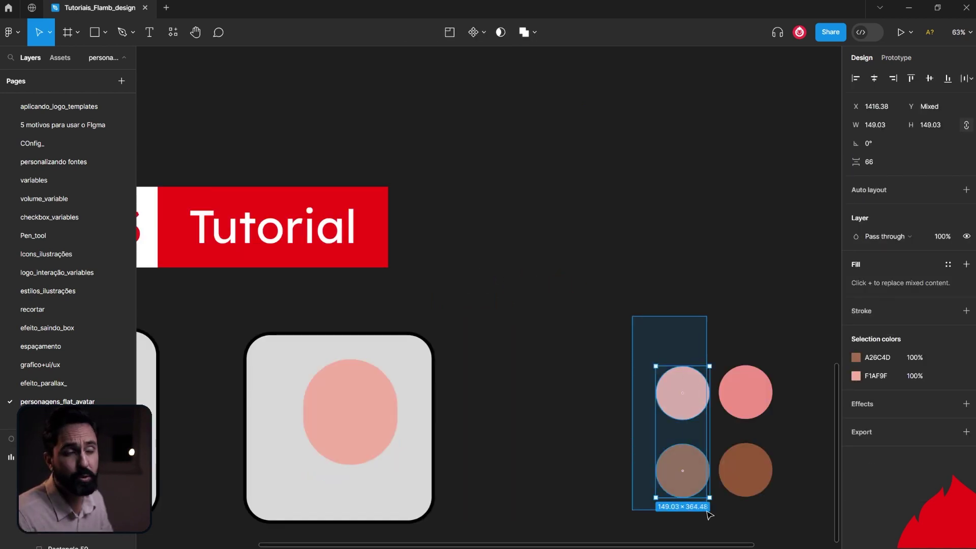
pyautogui.moveTo(706, 319); pyautogui.dragTo(796, 508)
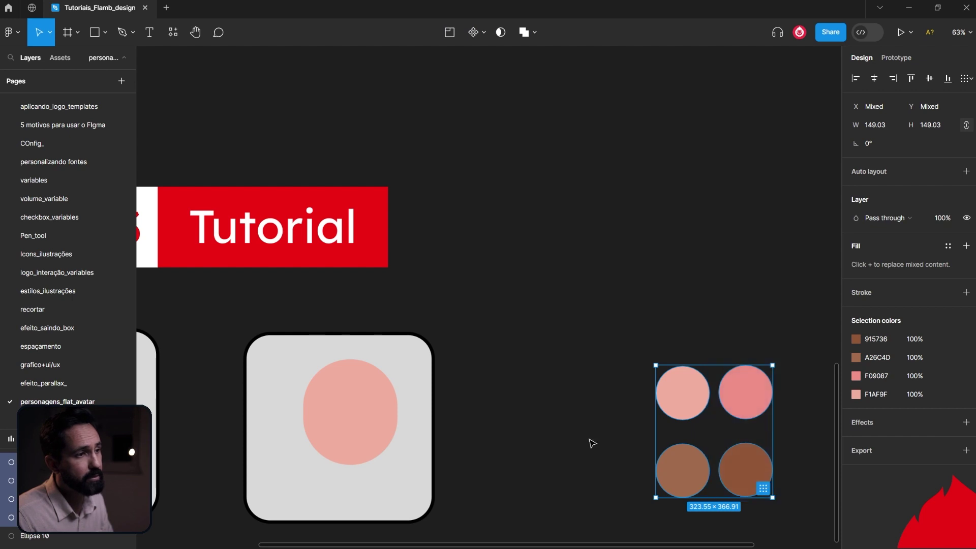
pyautogui.click(537, 415)
# Step: Nudge the pink head oval slightly left and reselect it
pyautogui.hscroll(-3, 575, 434)
pyautogui.hscroll(-2, 471, 422)
pyautogui.click(451, 423)
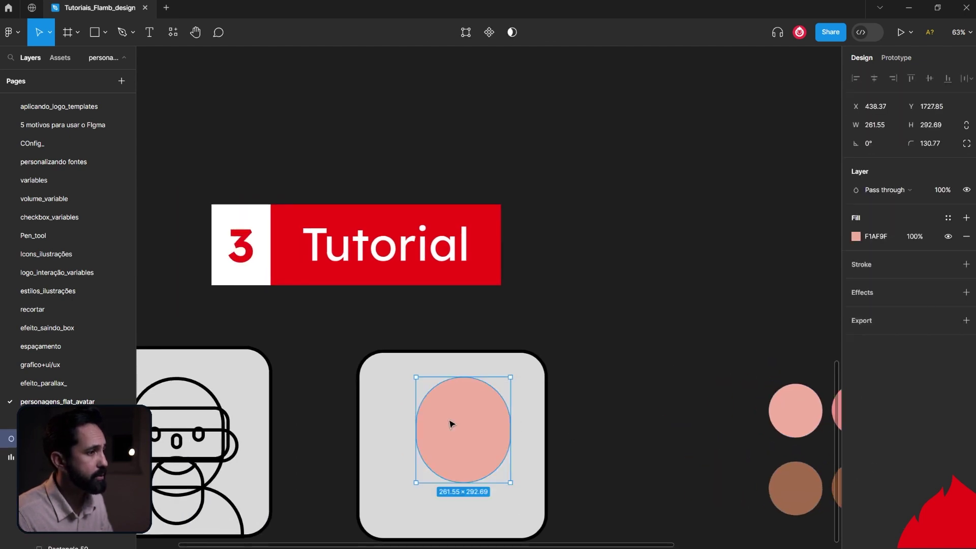
pyautogui.moveTo(452, 424); pyautogui.dragTo(443, 423)
pyautogui.click(688, 444)
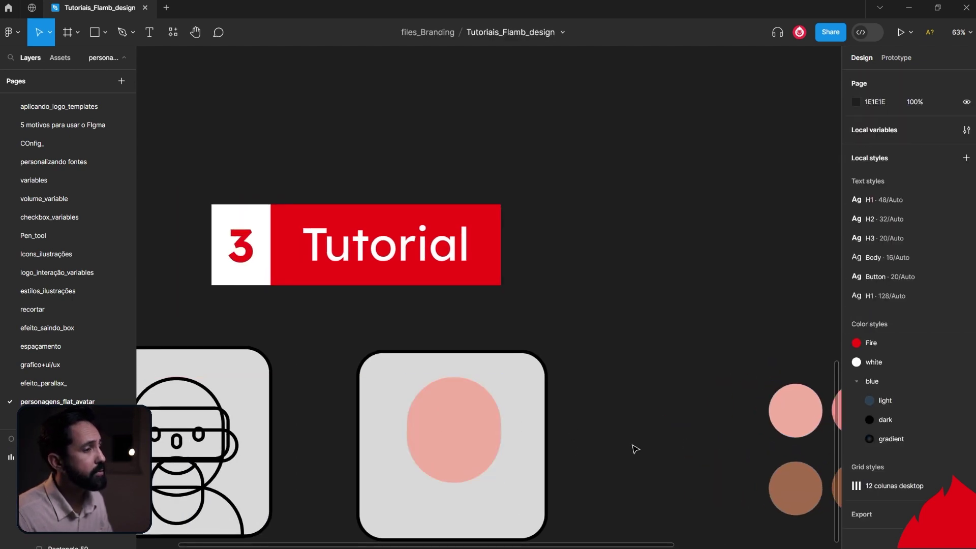
pyautogui.moveTo(451, 414); pyautogui.dragTo(473, 367)
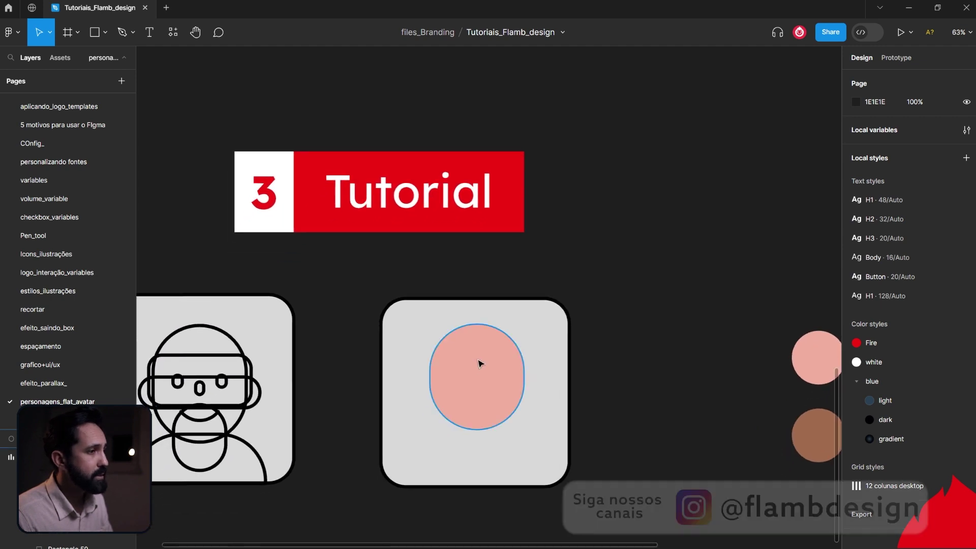
pyautogui.click(481, 362)
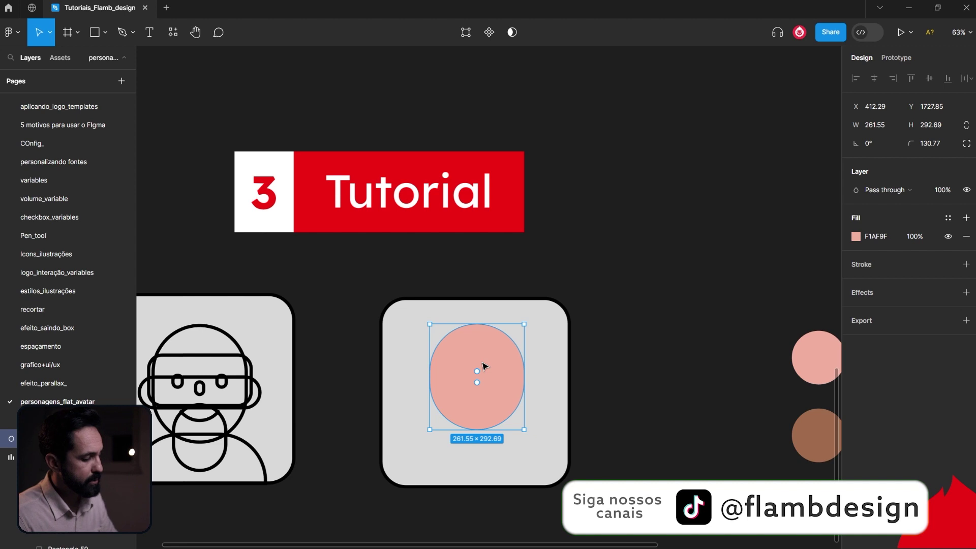
# Step: Shrink the head copy to about 183 × 205 and colour it darker pink F09087
pyautogui.moveTo(523, 428)
pyautogui.mouseDown()
pyautogui.moveTo(510, 413)
pyautogui.moveTo(495, 419)
pyautogui.mouseUp()
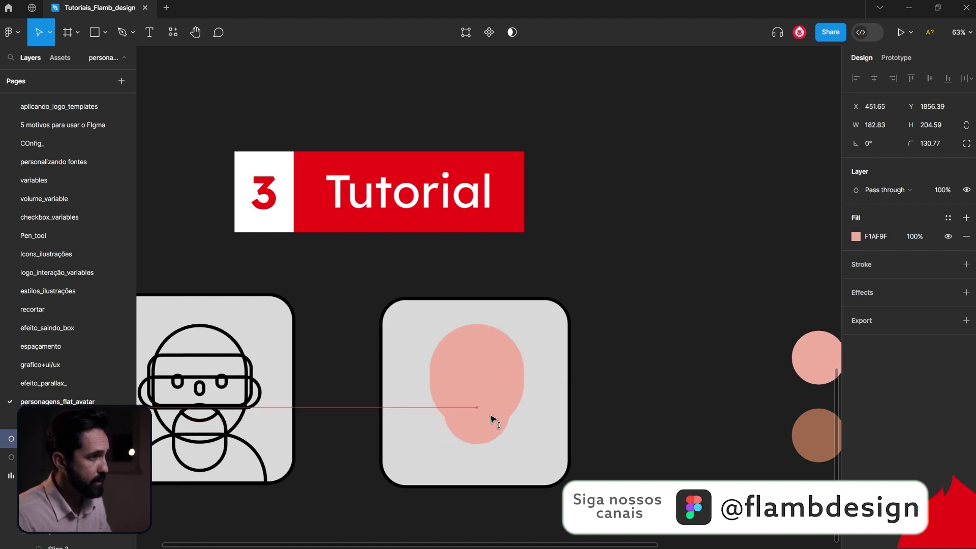
pyautogui.hscroll(5, 643, 399)
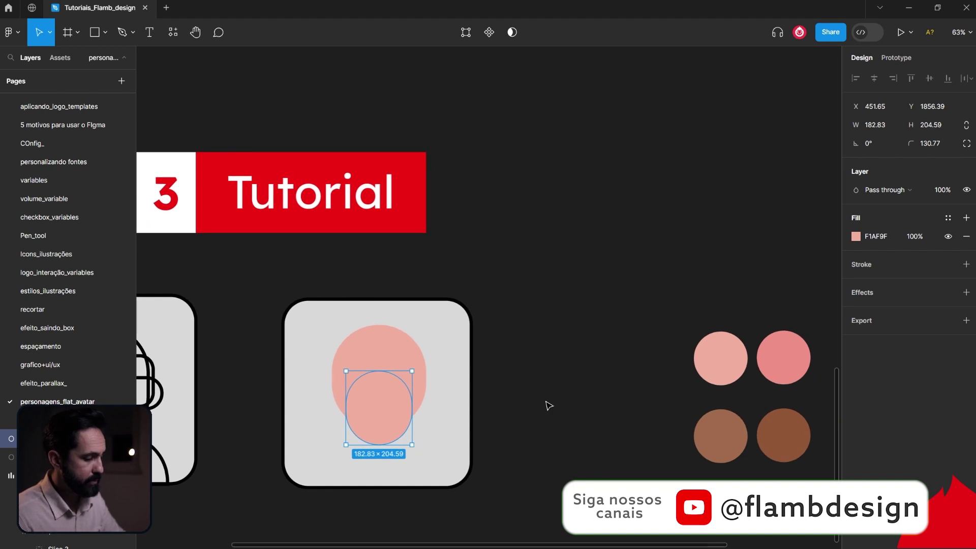
pyautogui.press('i')
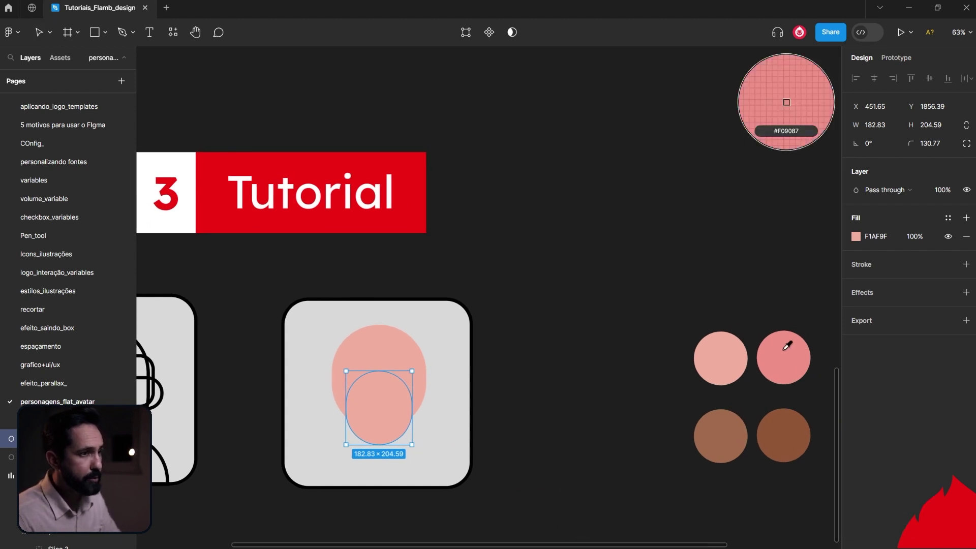
pyautogui.click(787, 346)
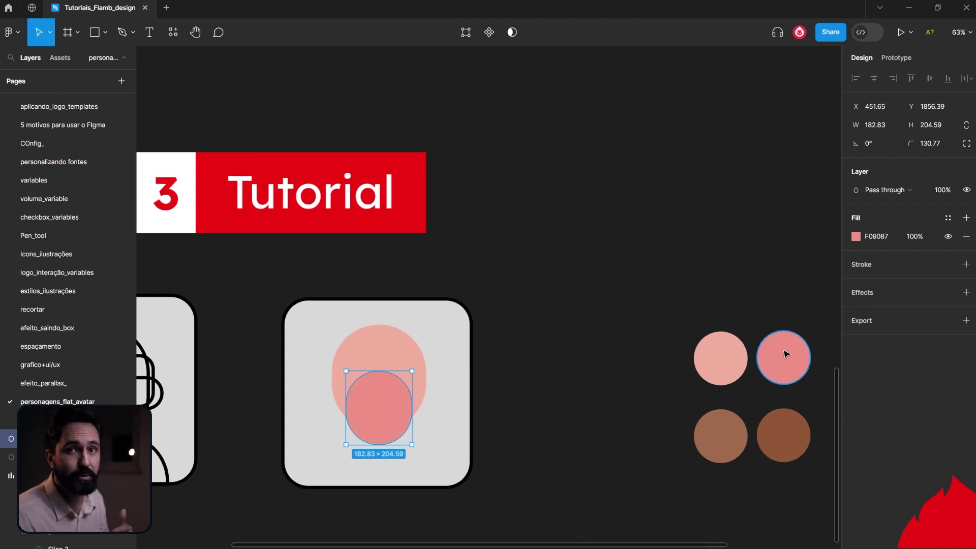
pyautogui.moveTo(538, 403); pyautogui.dragTo(682, 402)
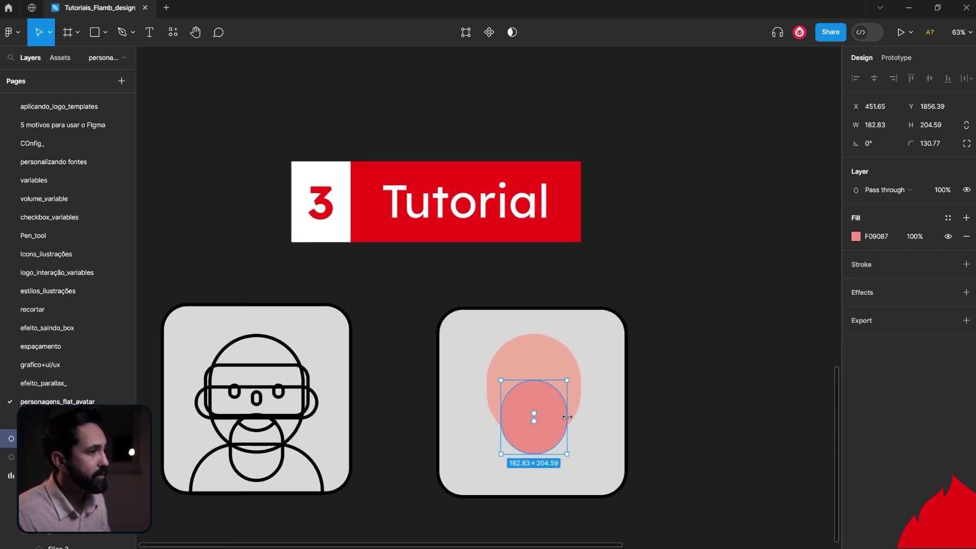
# Step: Narrow the neck oval to 128.49 × 204.59, send it behind the head and nudge it down
pyautogui.moveTo(567, 416); pyautogui.dragTo(559, 415)
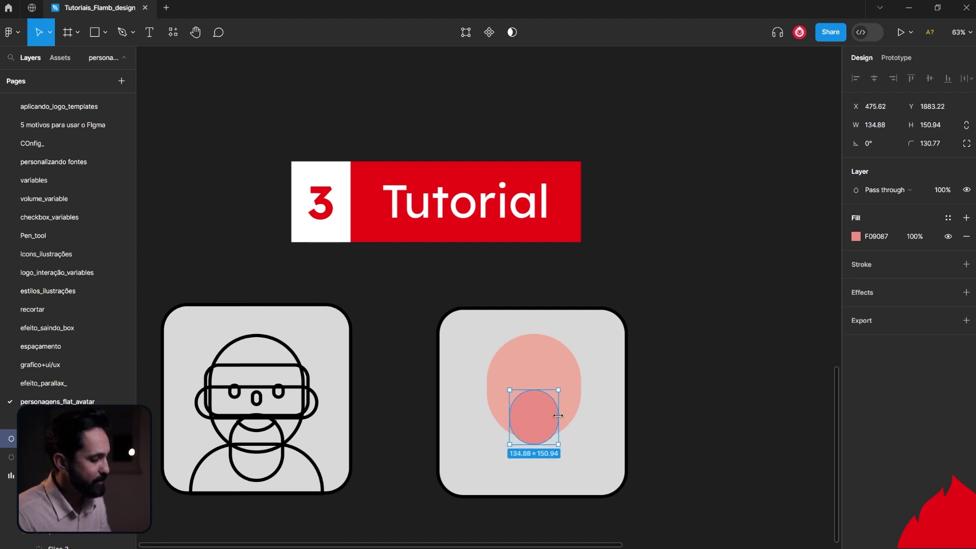
pyautogui.moveTo(559, 416); pyautogui.dragTo(555, 415)
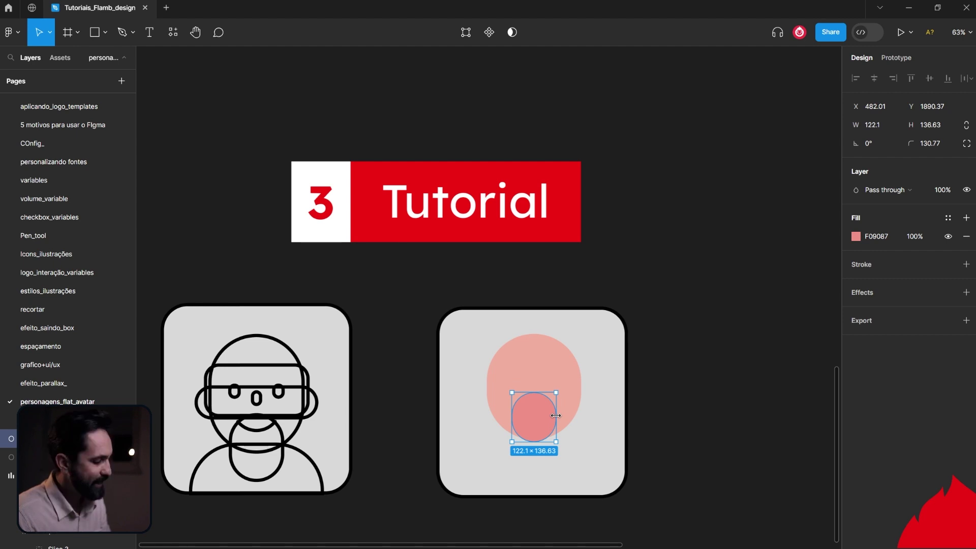
pyautogui.moveTo(558, 417); pyautogui.dragTo(557, 425)
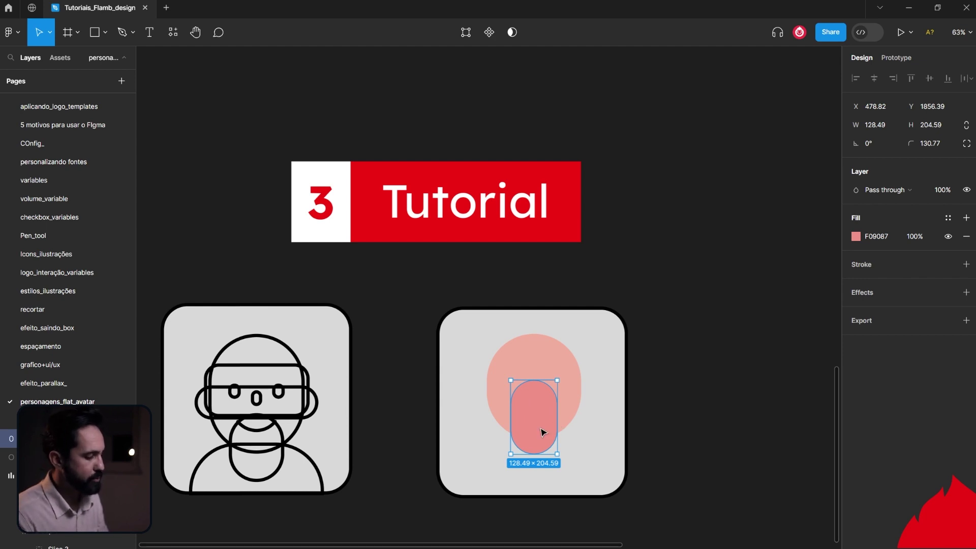
pyautogui.hotkey('ctrl', '[')
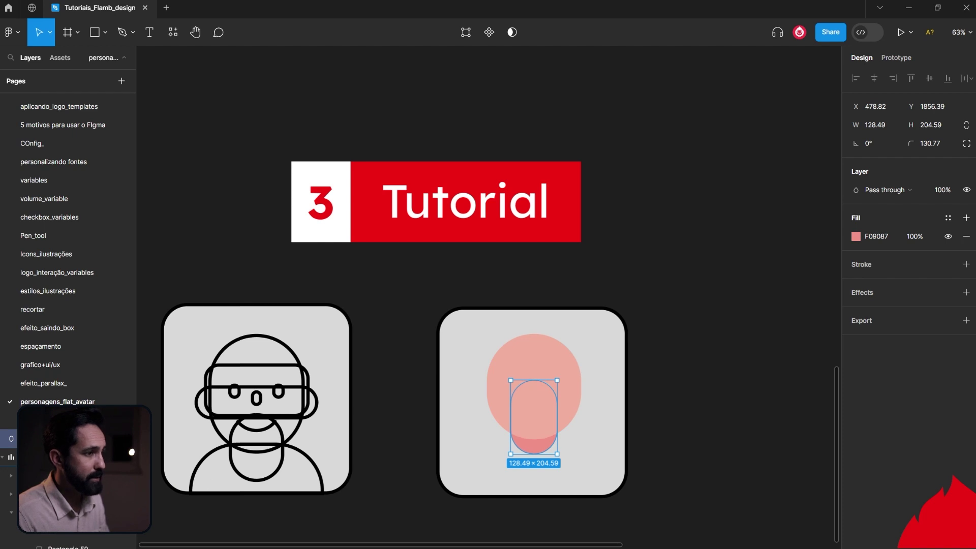
pyautogui.press('Down')
pyautogui.press('Down')
pyautogui.press('Down')
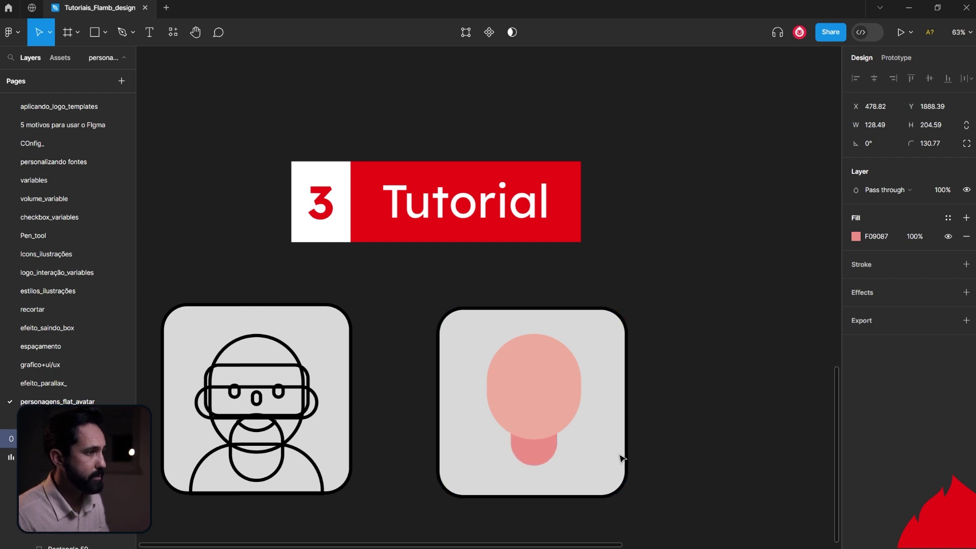
pyautogui.click(620, 458)
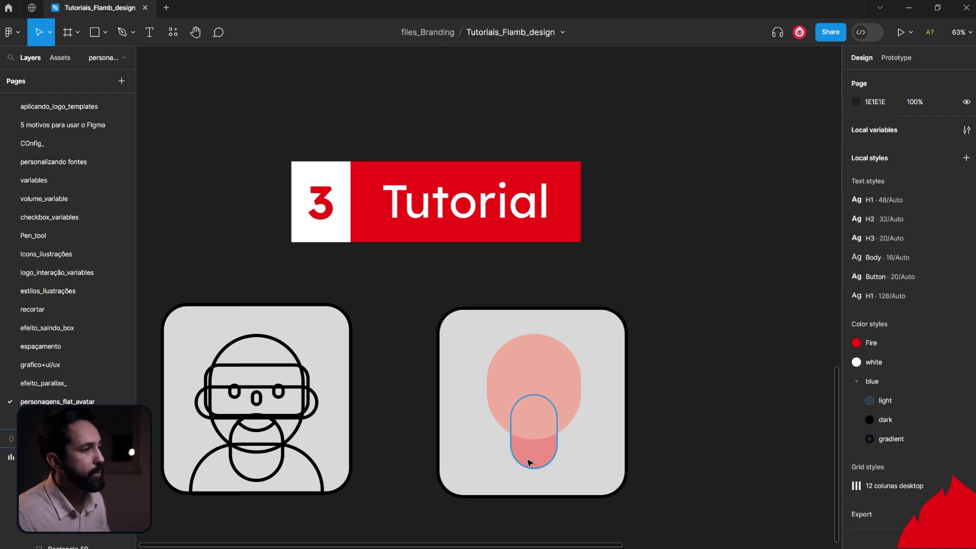
pyautogui.click(536, 457)
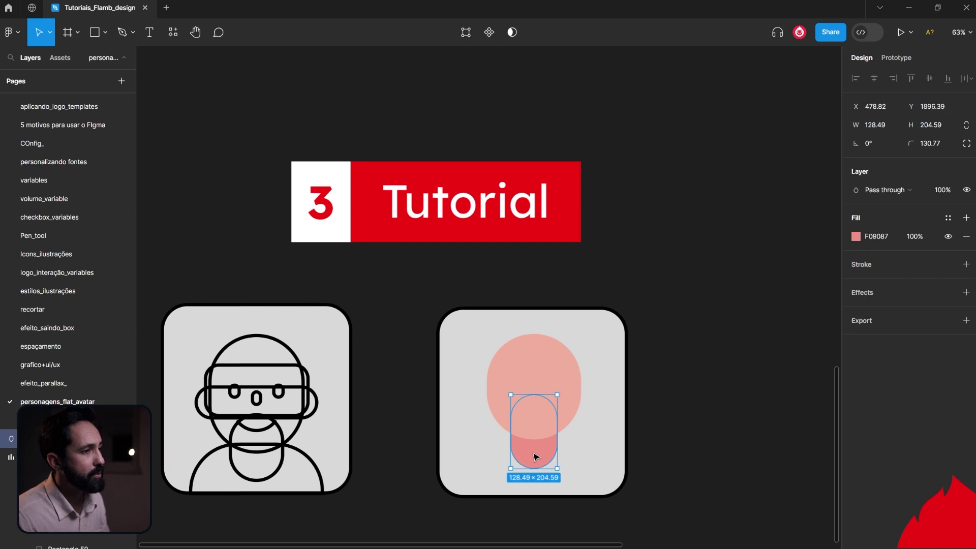
pyautogui.click(553, 386)
pyautogui.hotkey('ctrl', 'd')
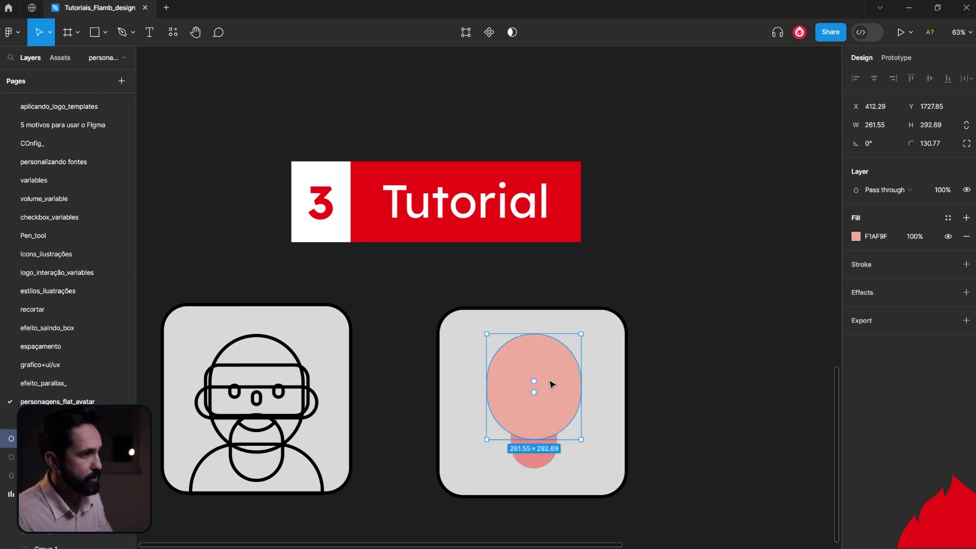
# Step: Move the head copy down below the neck to form the torso, and widen the layers list
pyautogui.moveTo(552, 385)
pyautogui.mouseDown()
pyautogui.moveTo(556, 476)
pyautogui.moveTo(611, 484)
pyautogui.moveTo(602, 483)
pyautogui.mouseUp()
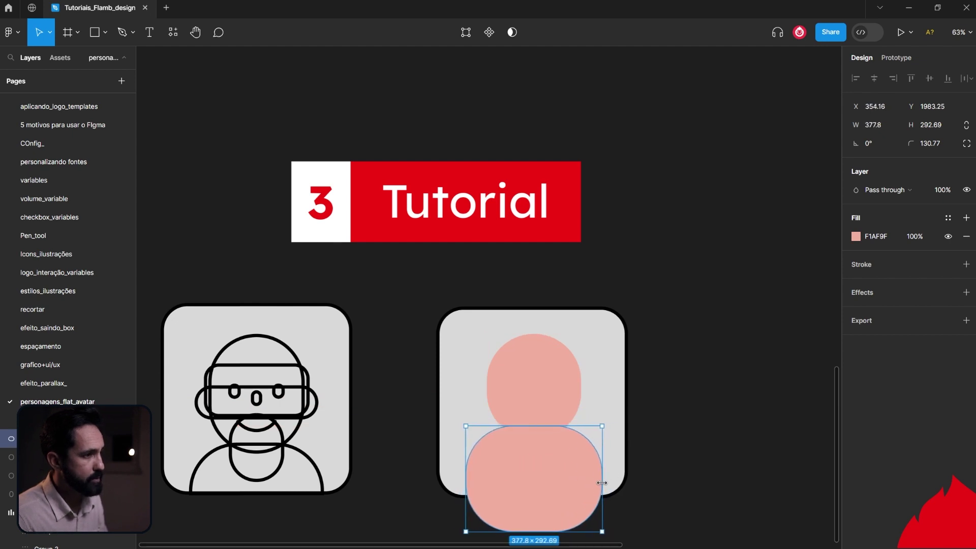
pyautogui.click(652, 453)
pyautogui.scroll(1, 651, 453)
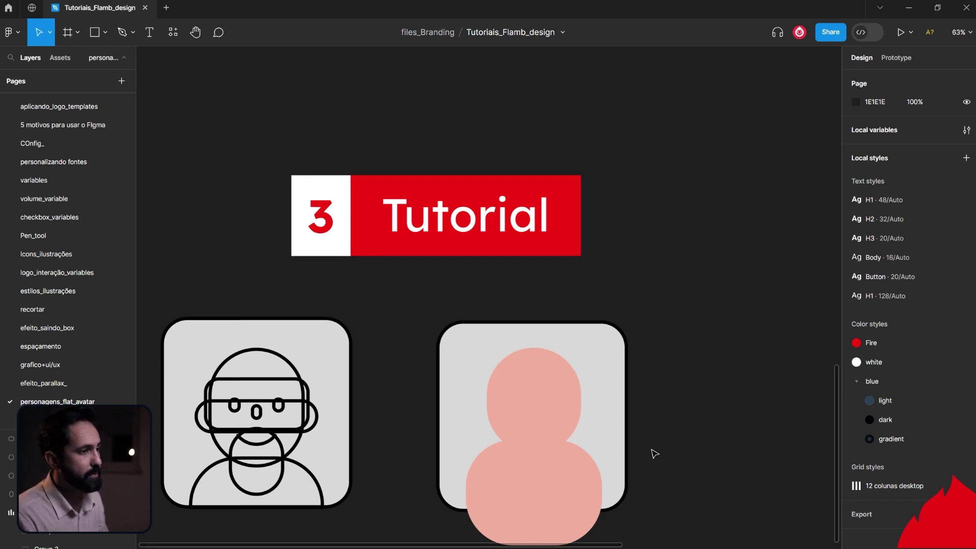
pyautogui.click(598, 475)
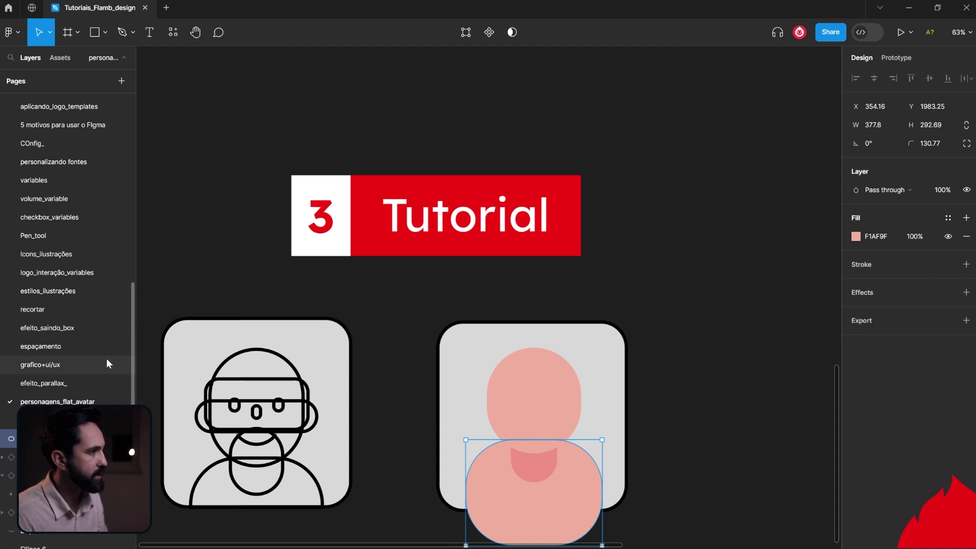
pyautogui.moveTo(77, 412); pyautogui.dragTo(123, 84)
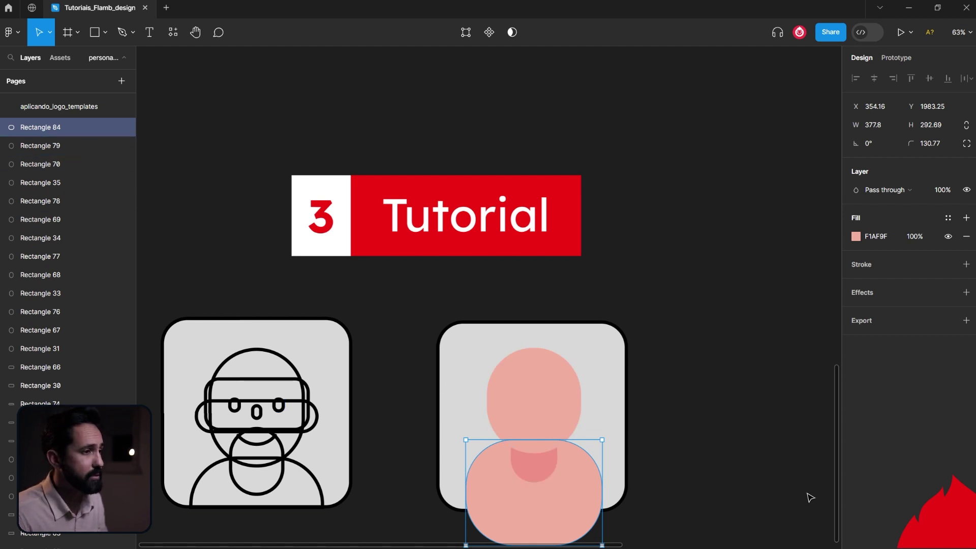
# Step: Shift the pink torso slightly lower so it overlaps the frame's bottom edge
pyautogui.click(756, 448)
pyautogui.scroll(1, 756, 448)
pyautogui.click(583, 511)
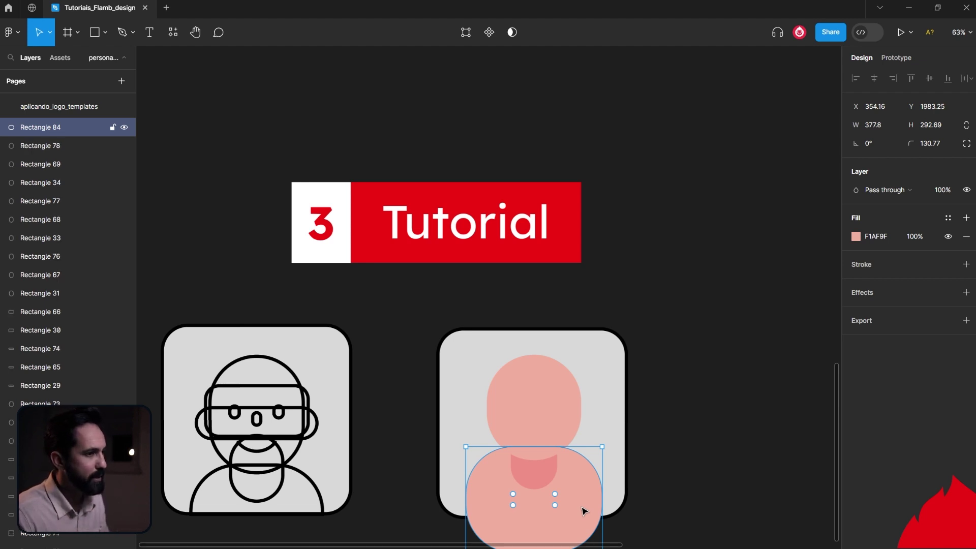
pyautogui.moveTo(583, 511); pyautogui.dragTo(582, 448)
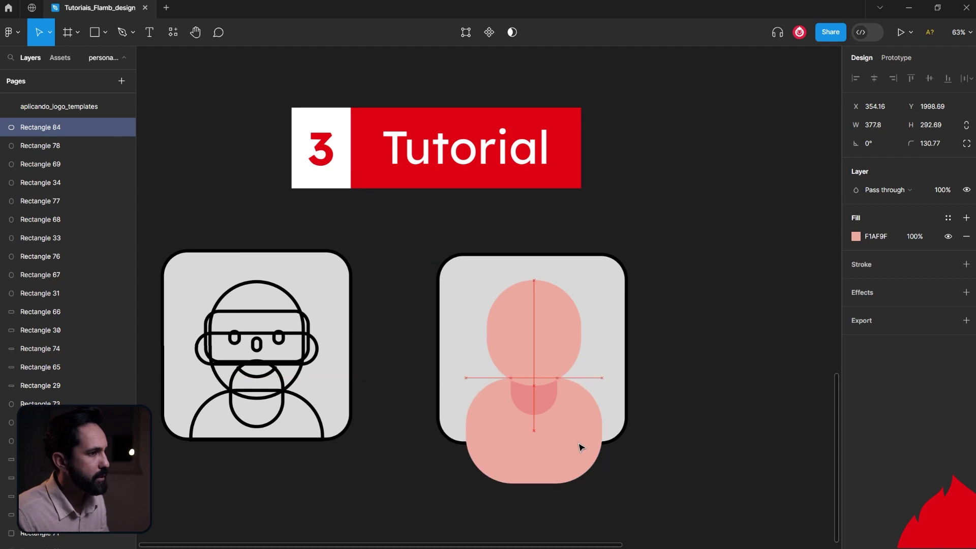
pyautogui.moveTo(581, 447); pyautogui.dragTo(581, 454)
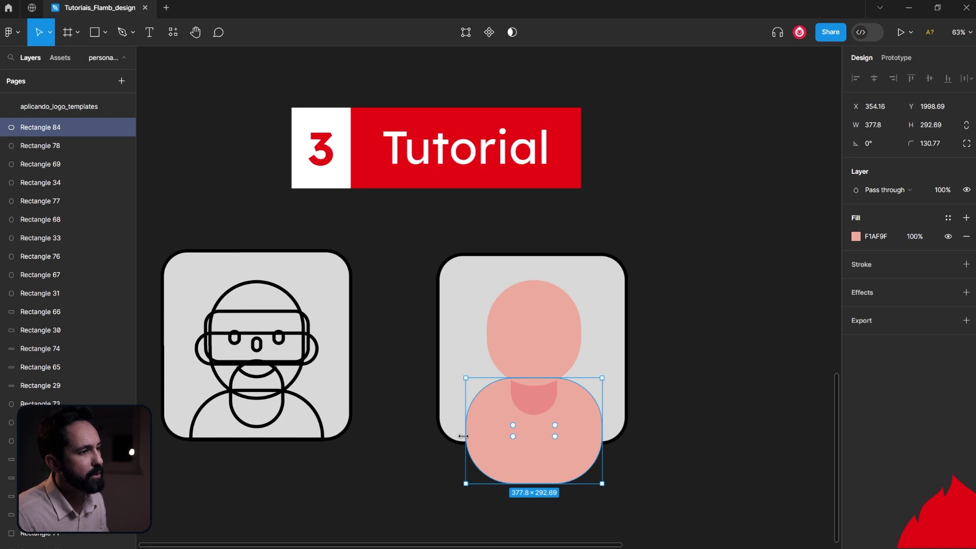
pyautogui.click(656, 468)
pyautogui.scroll(3, 580, 471)
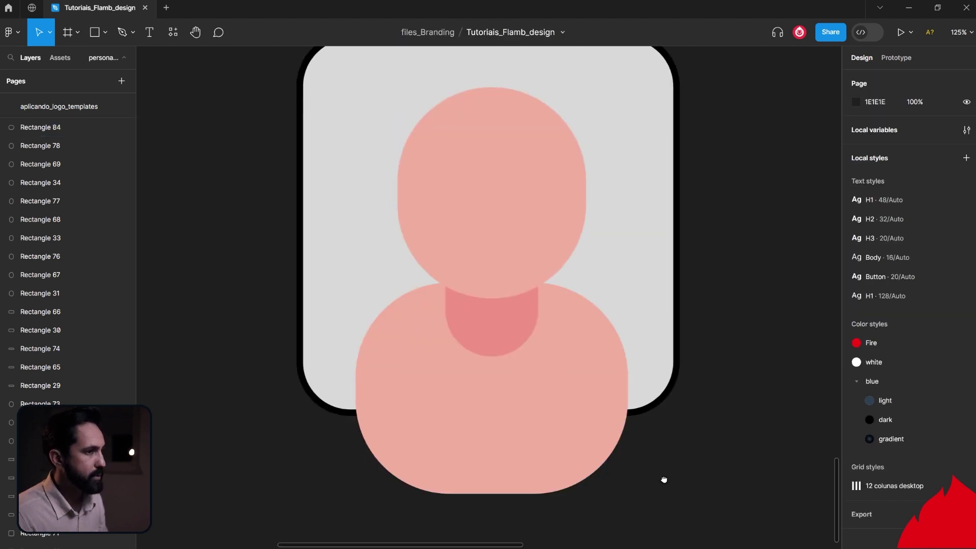
# Step: Set the torso's bottom corner radius to 0 and shorten it to 377.8 × 184.75
pyautogui.doubleClick(544, 404)
pyautogui.moveTo(265, 432); pyautogui.dragTo(646, 472)
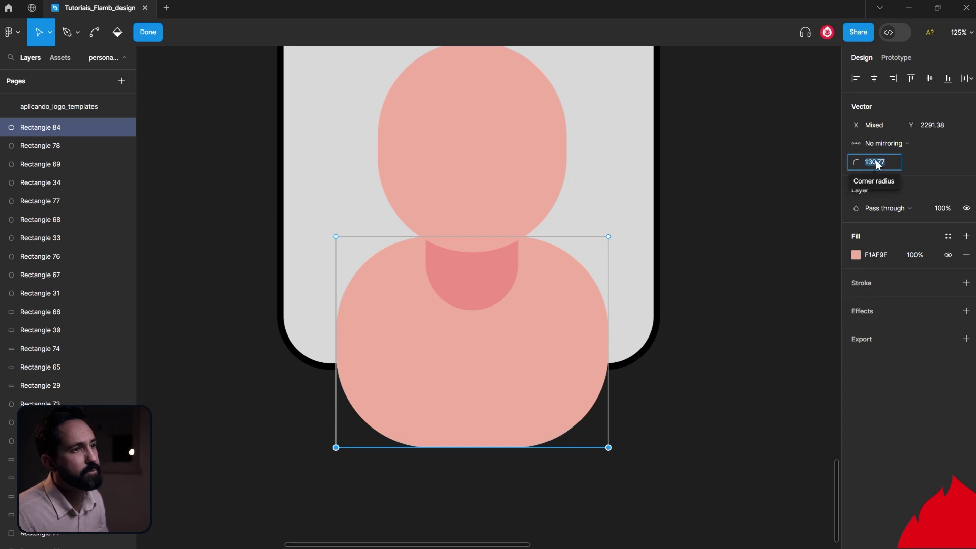
pyautogui.write('0')
pyautogui.press('Return')
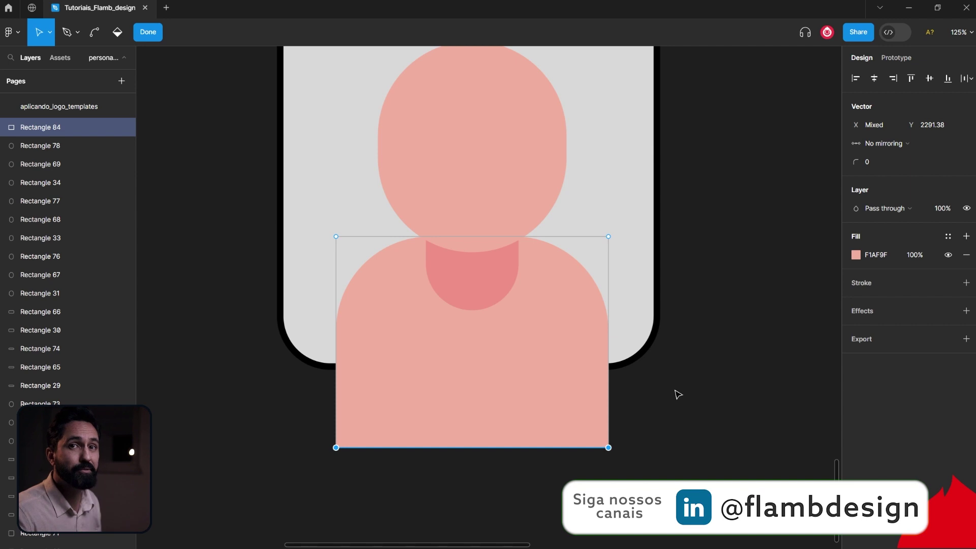
pyautogui.press('Escape')
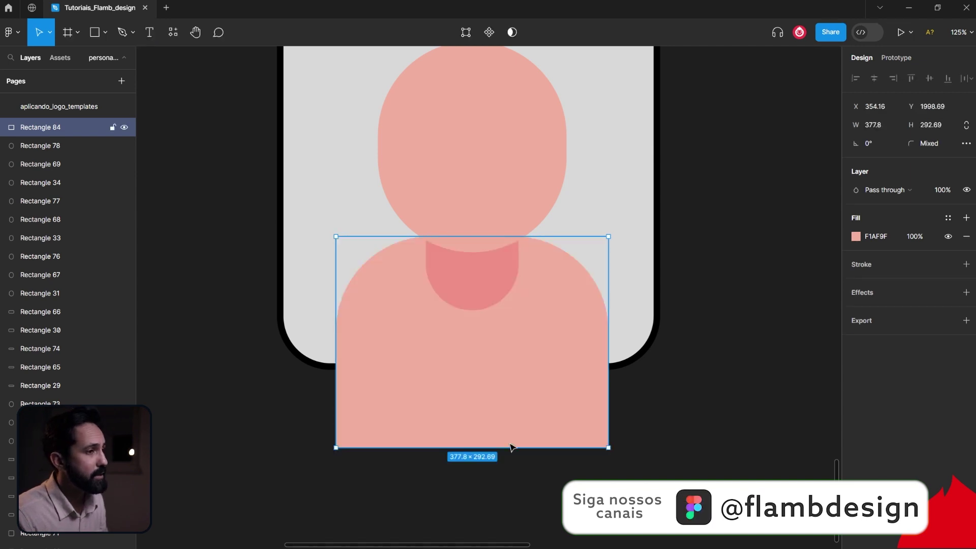
pyautogui.moveTo(508, 449); pyautogui.dragTo(503, 364)
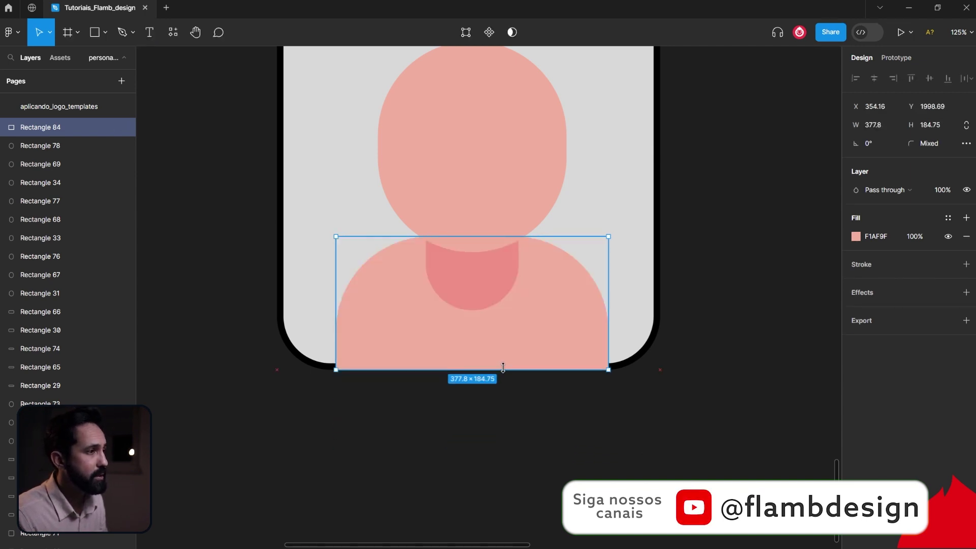
pyautogui.click(556, 462)
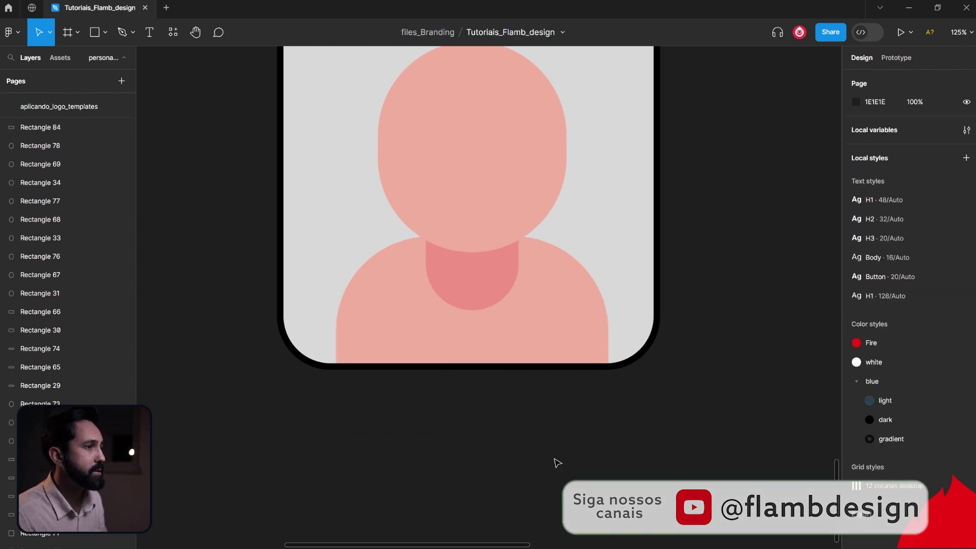
# Step: Duplicate the neck capsule upward, rotate it sideways and stretch it into ears across the head
pyautogui.scroll(1, 556, 462)
pyautogui.hotkey('ctrl', '-')
pyautogui.hotkey('ctrl', '-')
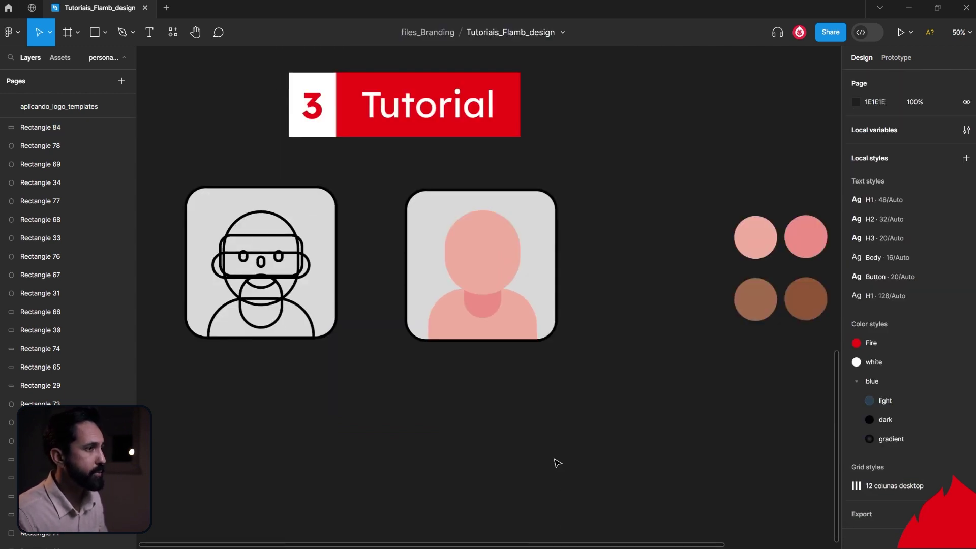
pyautogui.scroll(1, 554, 463)
pyautogui.hotkey('ctrl', '+')
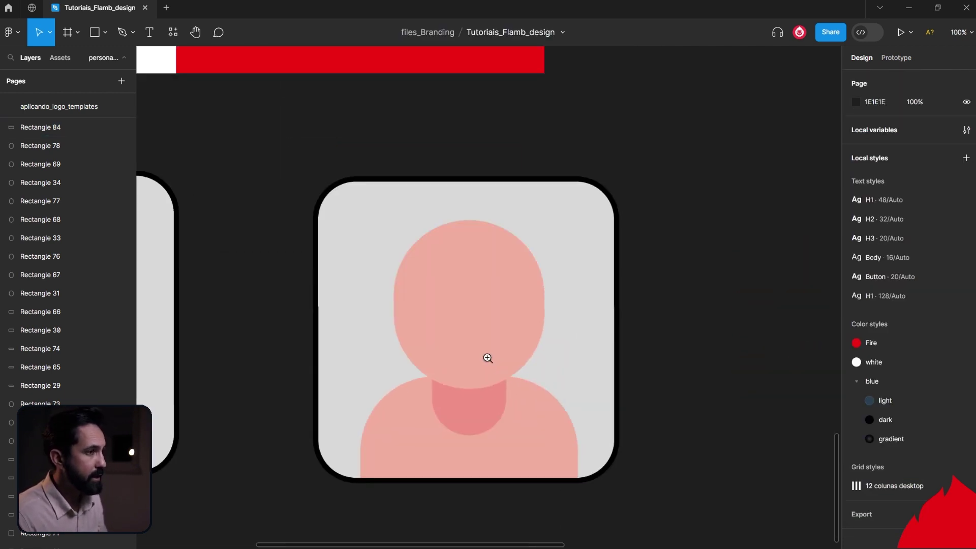
pyautogui.click(484, 417)
pyautogui.moveTo(484, 417); pyautogui.dragTo(484, 351)
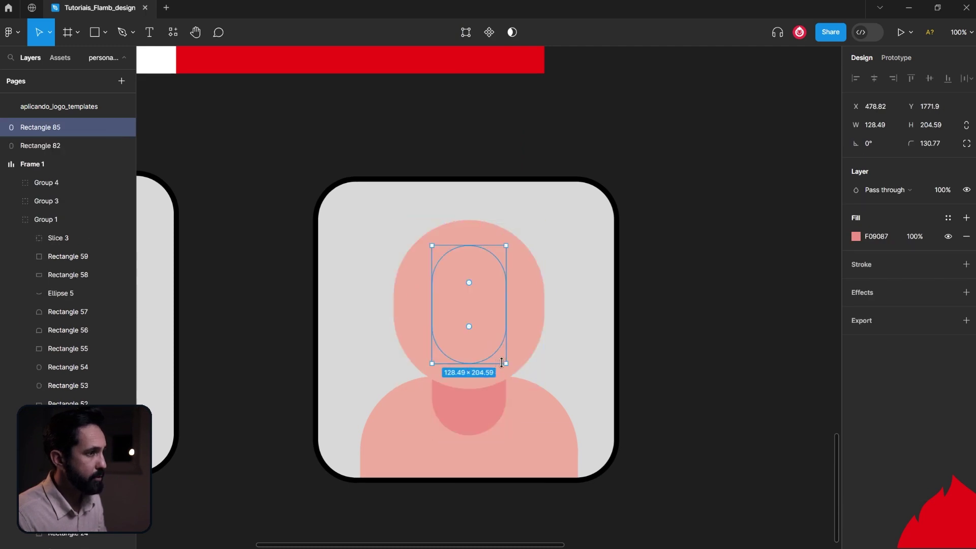
pyautogui.moveTo(513, 370); pyautogui.dragTo(532, 300)
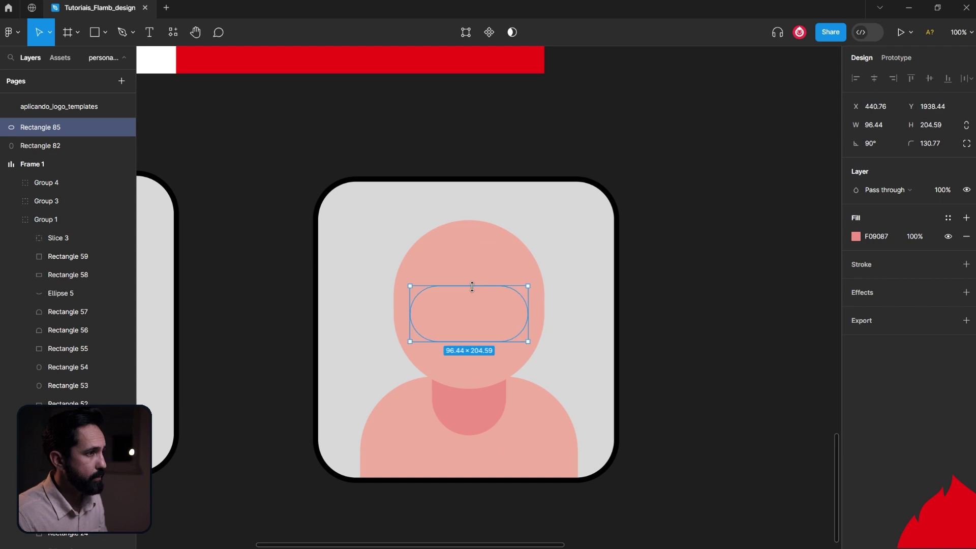
pyautogui.moveTo(473, 281); pyautogui.dragTo(475, 305)
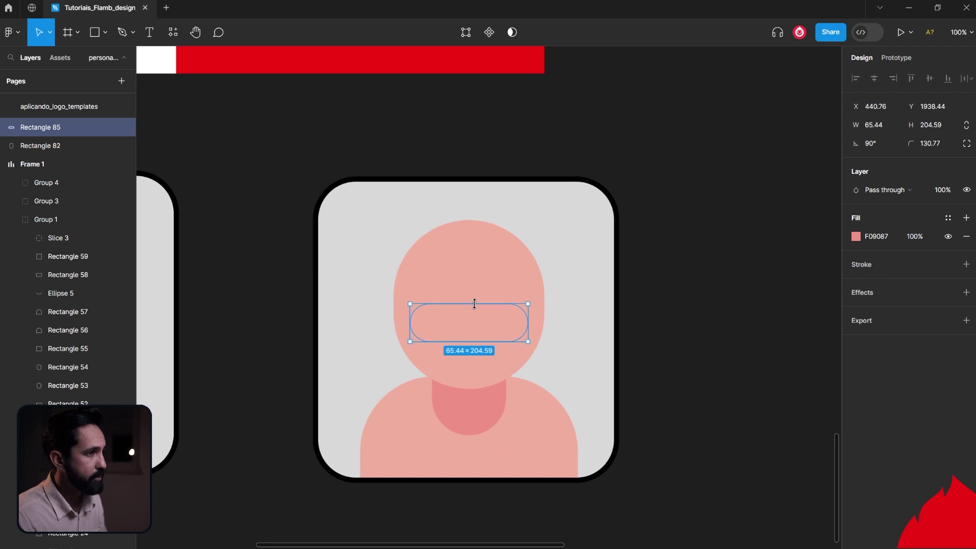
pyautogui.moveTo(530, 322); pyautogui.dragTo(560, 328)
# Step: Thicken the ear pill slightly to 65.44 × 315.88 and check the whole layout
pyautogui.click(689, 391)
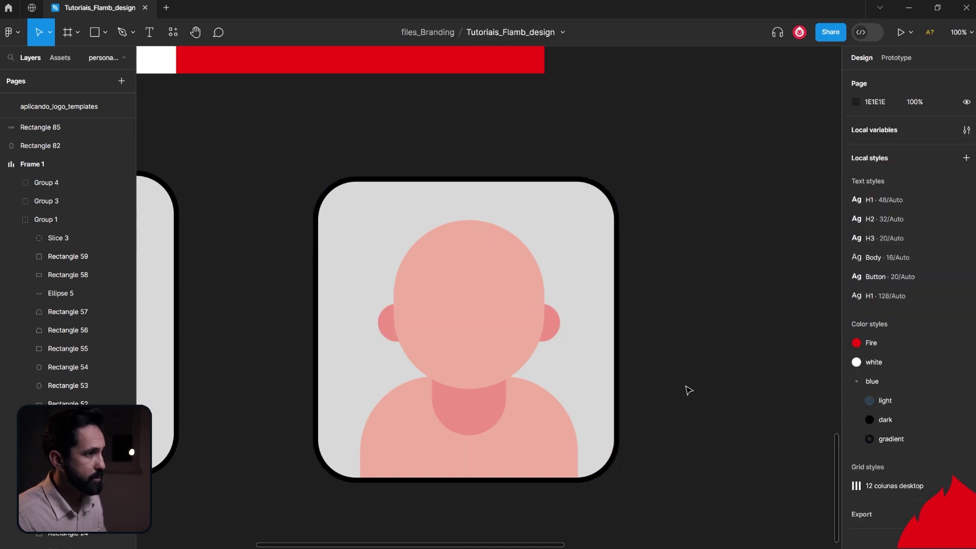
pyautogui.press('-')
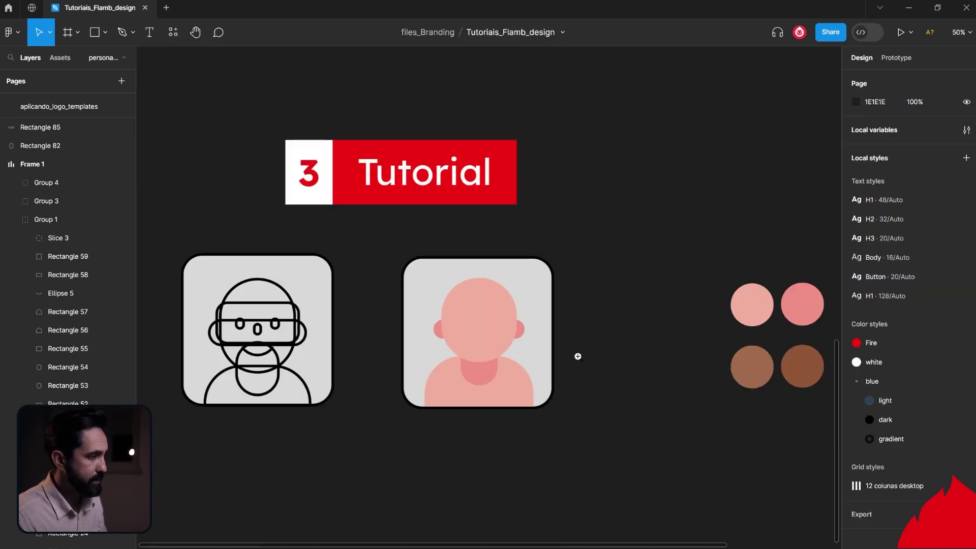
pyautogui.moveTo(393, 281); pyautogui.dragTo(392, 280)
pyautogui.click(616, 327)
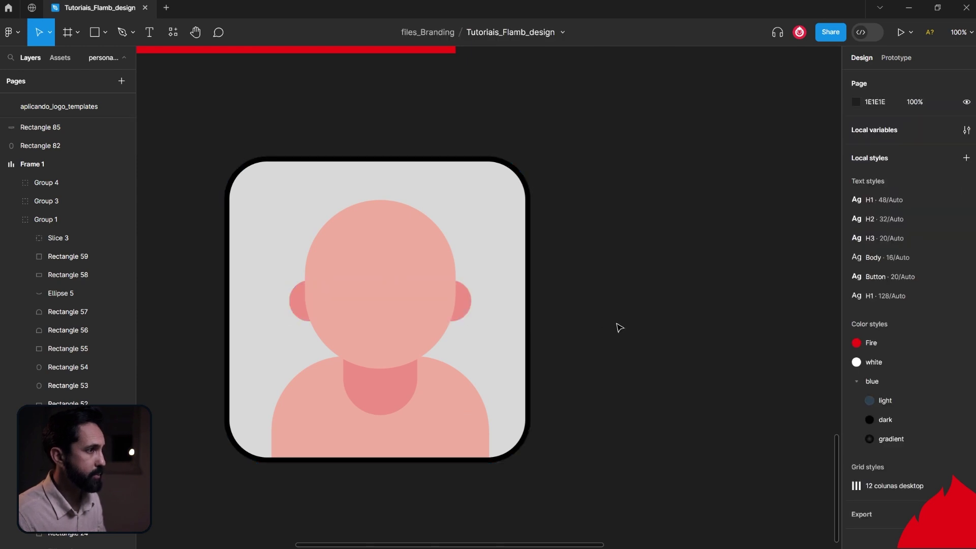
pyautogui.scroll(2, 618, 327)
pyautogui.hotkey('ctrl', '-')
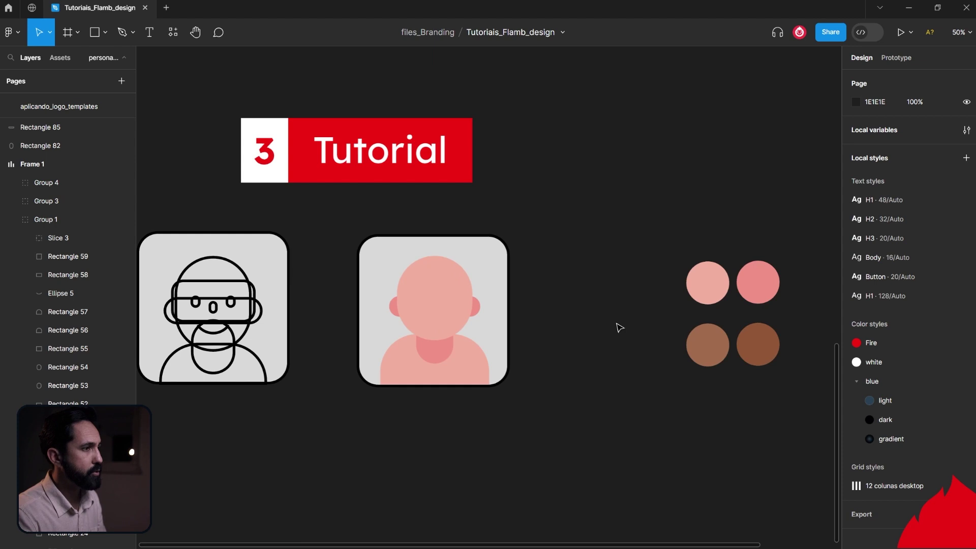
pyautogui.scroll(5, 429, 283)
pyautogui.click(453, 405)
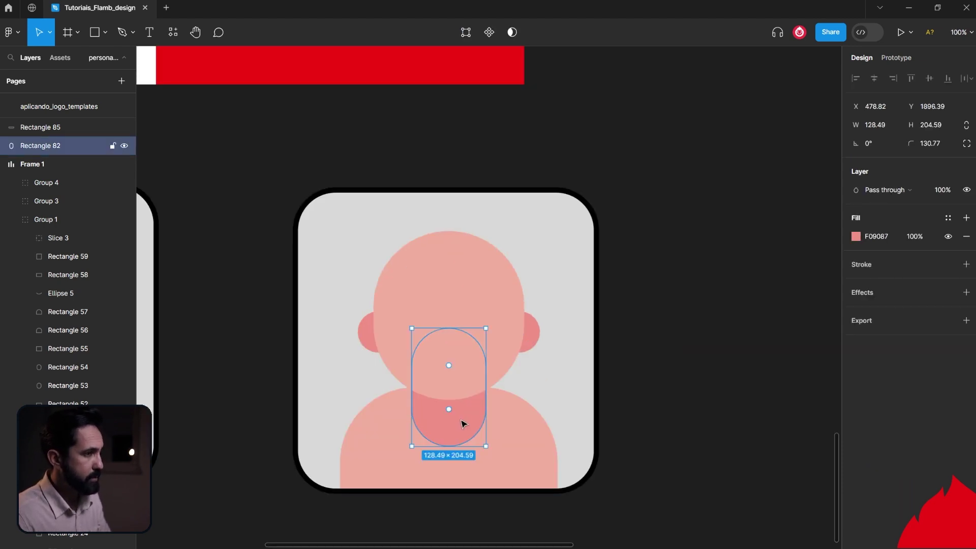
# Step: Duplicate the neck capsule in front of the head as a 32.28 × 51.39 eye filled 424242
pyautogui.hotkey('ctrl', 'd')
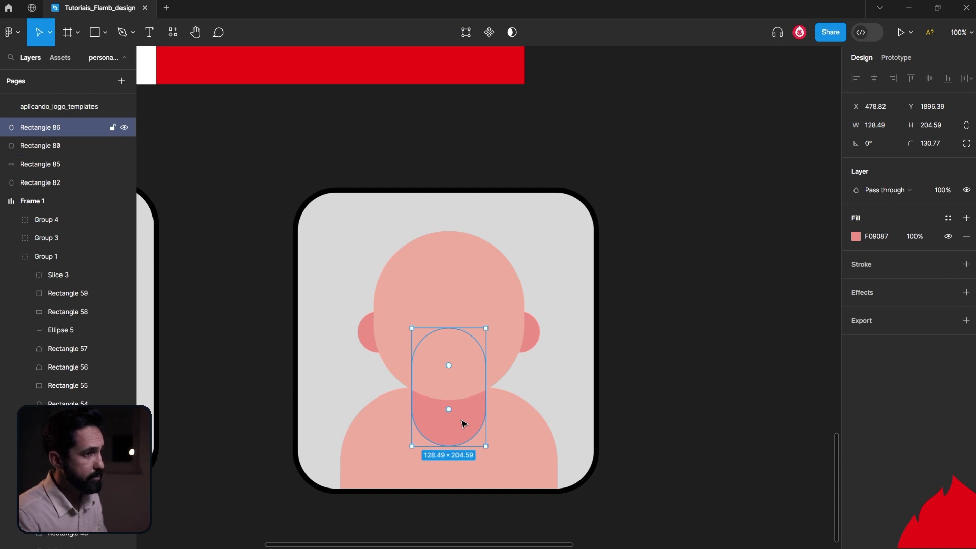
pyautogui.hotkey('ctrl', ']')
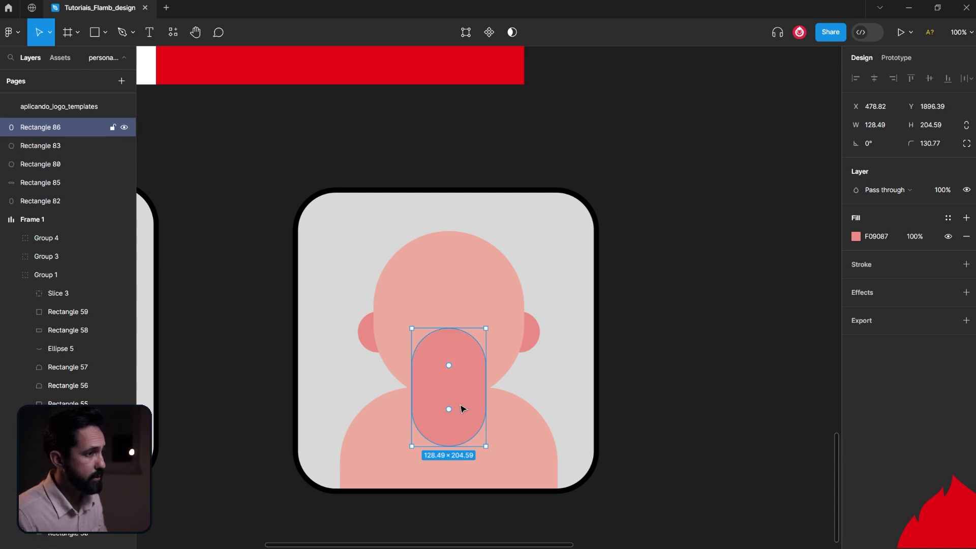
pyautogui.moveTo(463, 413); pyautogui.dragTo(447, 358)
pyautogui.moveTo(471, 389); pyautogui.dragTo(426, 300)
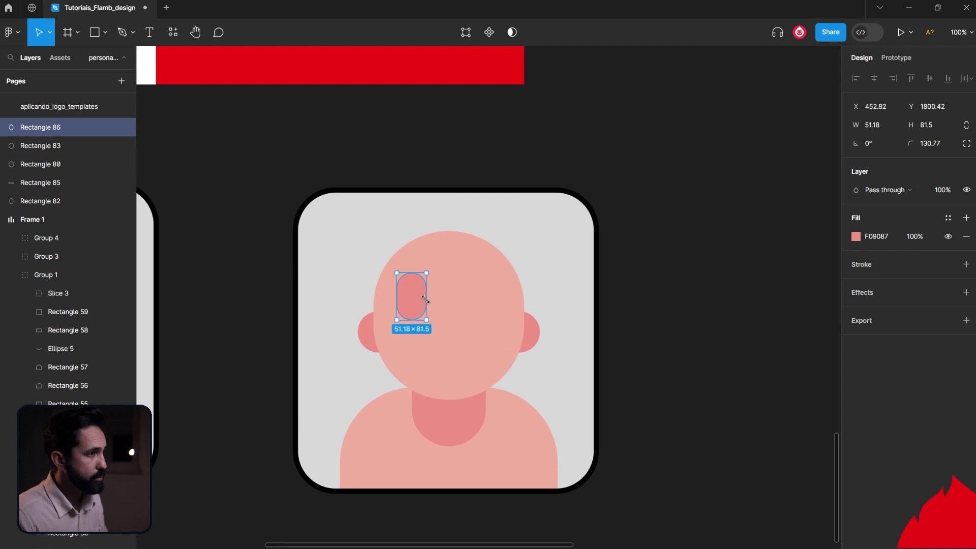
pyautogui.moveTo(397, 273); pyautogui.dragTo(429, 306)
pyautogui.click(857, 237)
pyautogui.click(724, 336)
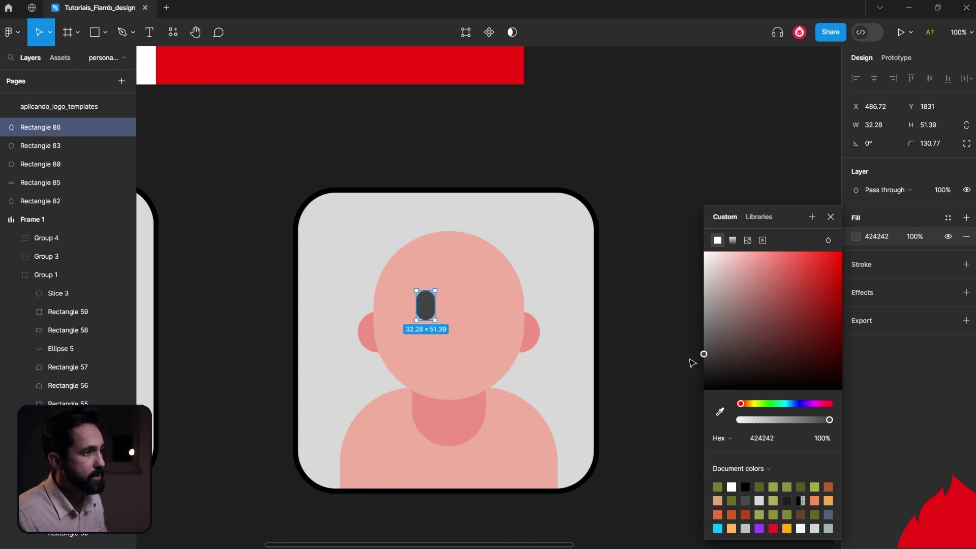
pyautogui.click(681, 367)
# Step: Copy the eye to make a second eye beside it and another copy below
pyautogui.keyDown('alt'); pyautogui.moveTo(427, 305); pyautogui.dragTo(474, 305); pyautogui.keyUp('alt')
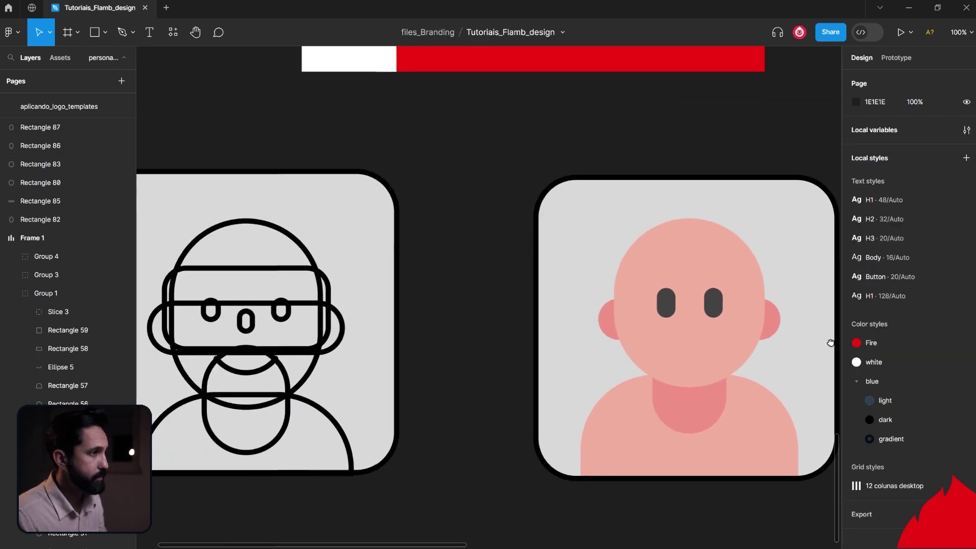
pyautogui.moveTo(595, 356); pyautogui.dragTo(653, 340)
pyautogui.keyDown('alt'); pyautogui.moveTo(540, 302); pyautogui.dragTo(517, 325); pyautogui.keyUp('alt')
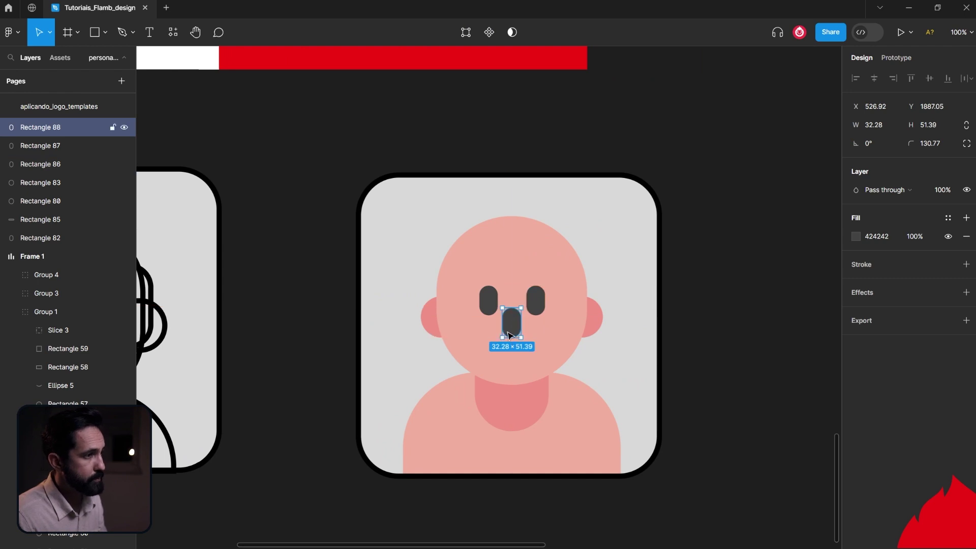
# Step: Sample the neck's pink fill for the nose capsule copied from an eye
pyautogui.press('i')
pyautogui.click(530, 403)
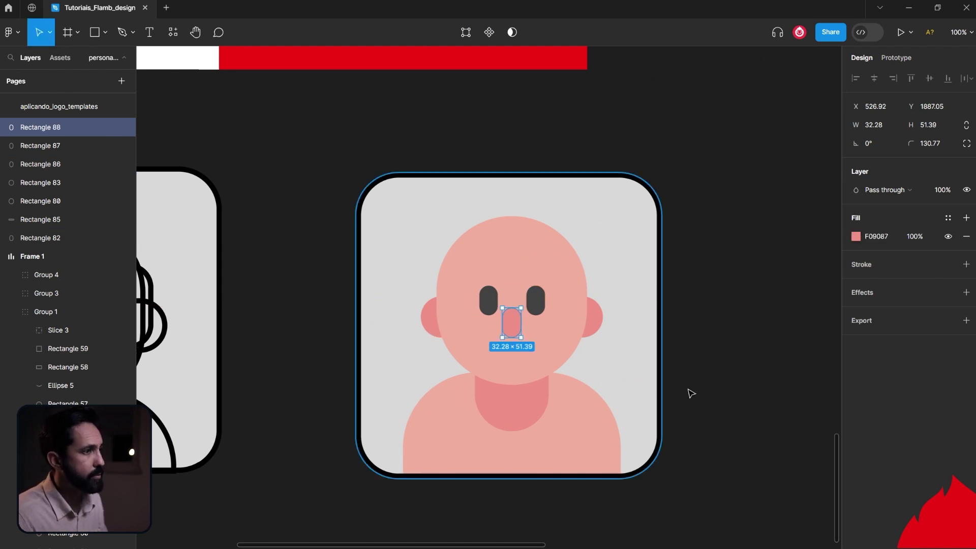
pyautogui.click(756, 382)
pyautogui.scroll(1, 756, 382)
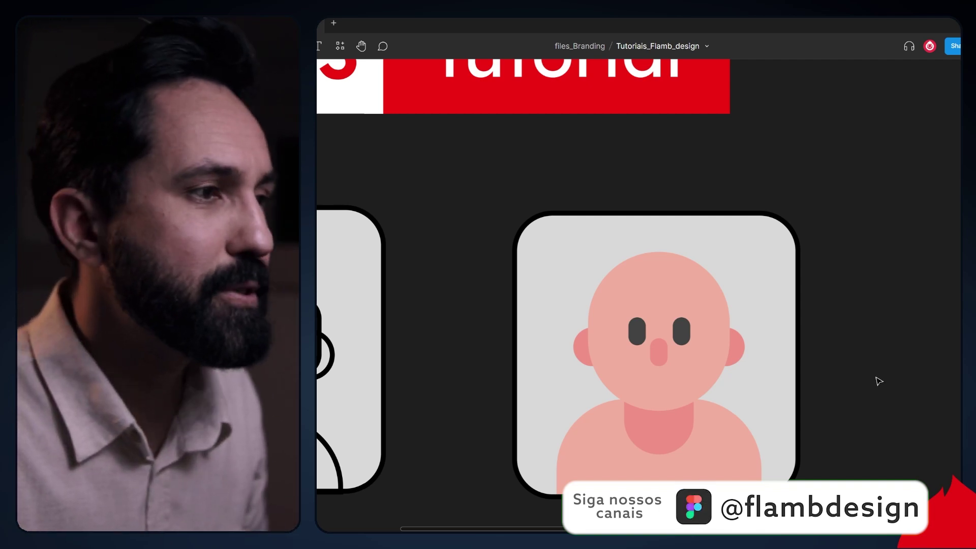
pyautogui.scroll(2, 878, 380)
pyautogui.scroll(1, 865, 377)
pyautogui.scroll(1, 839, 368)
pyautogui.scroll(1, 813, 358)
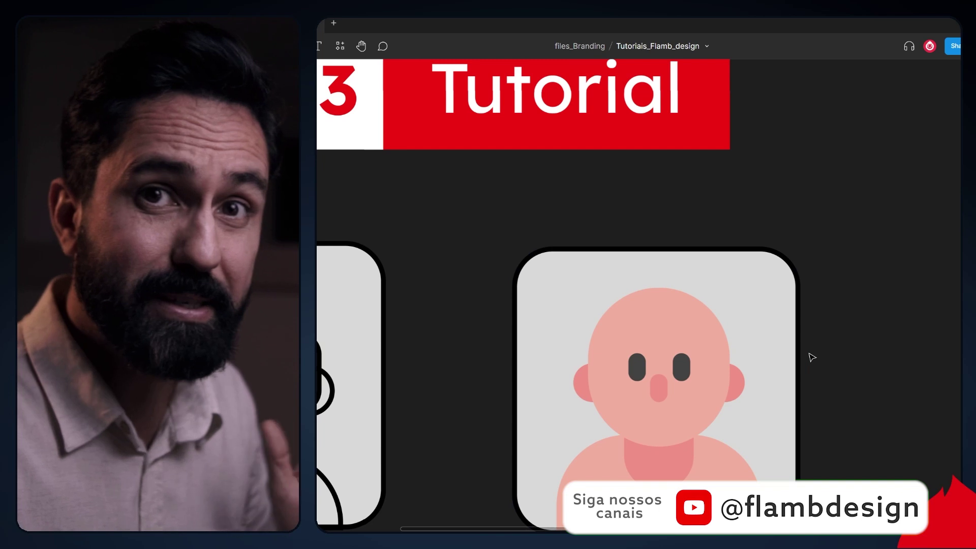
pyautogui.scroll(1, 826, 370)
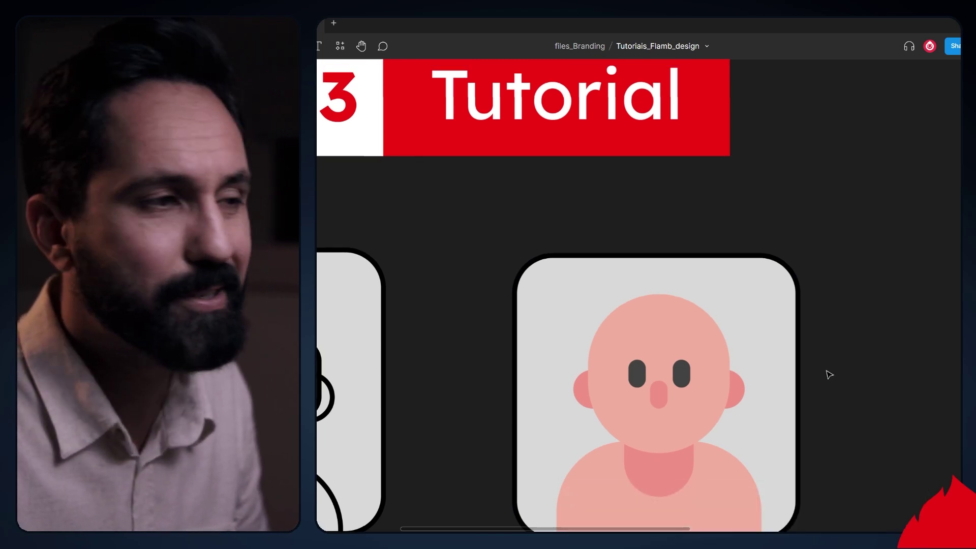
pyautogui.click(659, 395)
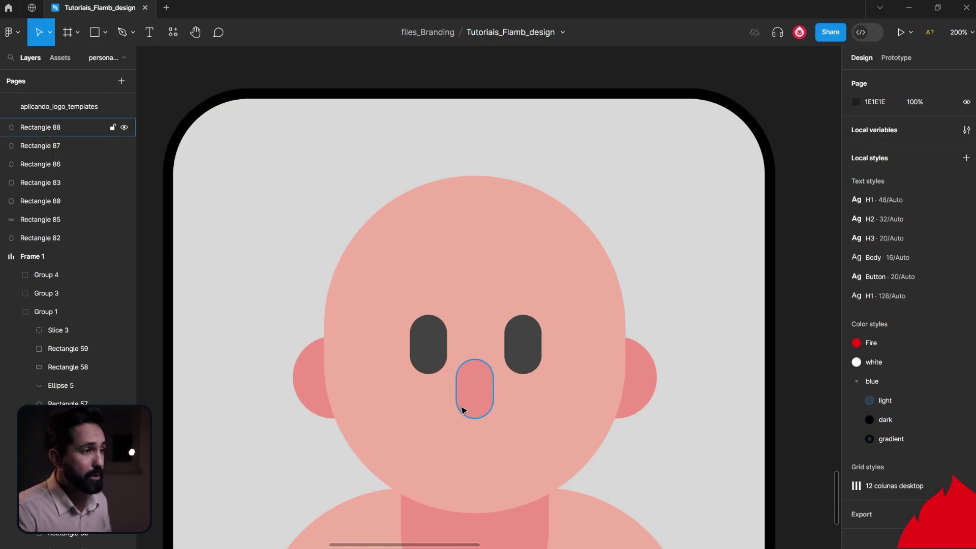
# Step: Draw a circle just below the nose and enter its point editing
pyautogui.scroll(-1, 462, 409)
pyautogui.press('o')
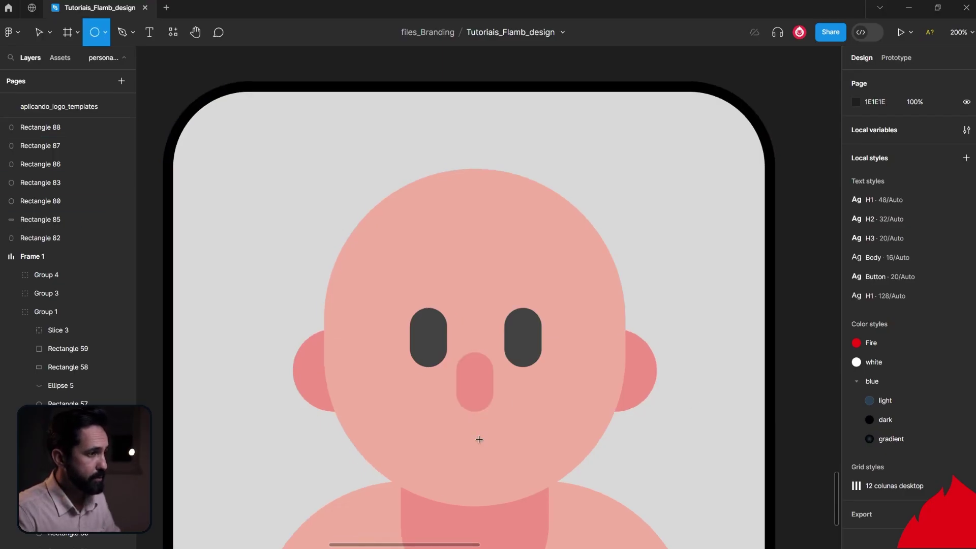
pyautogui.moveTo(471, 436); pyautogui.dragTo(522, 480)
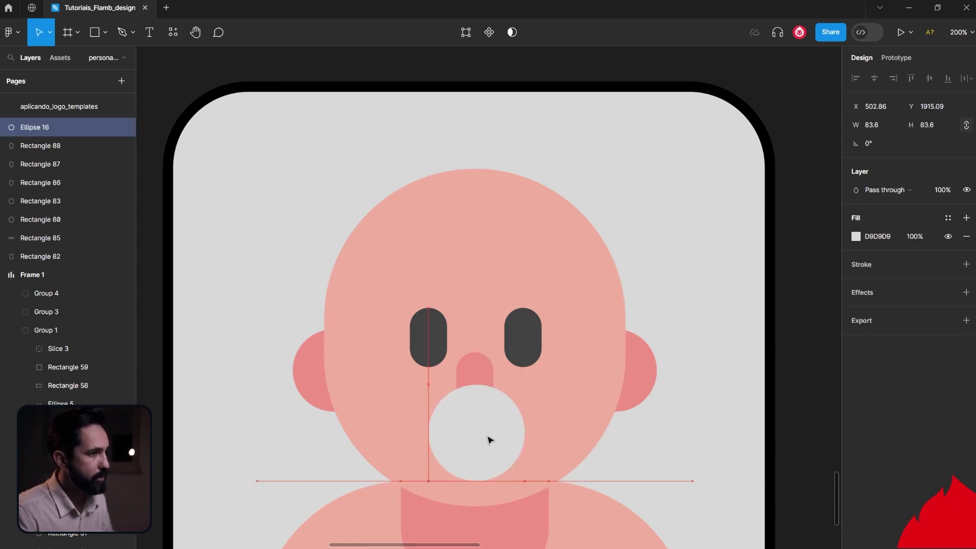
pyautogui.moveTo(486, 440); pyautogui.dragTo(490, 441)
pyautogui.doubleClick(490, 441)
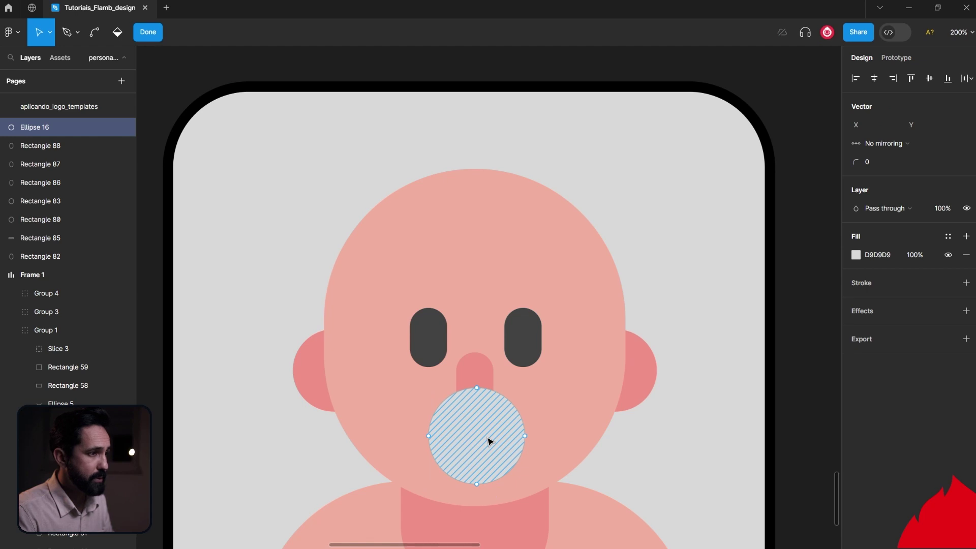
pyautogui.click(486, 436)
pyautogui.scroll(-1, 490, 441)
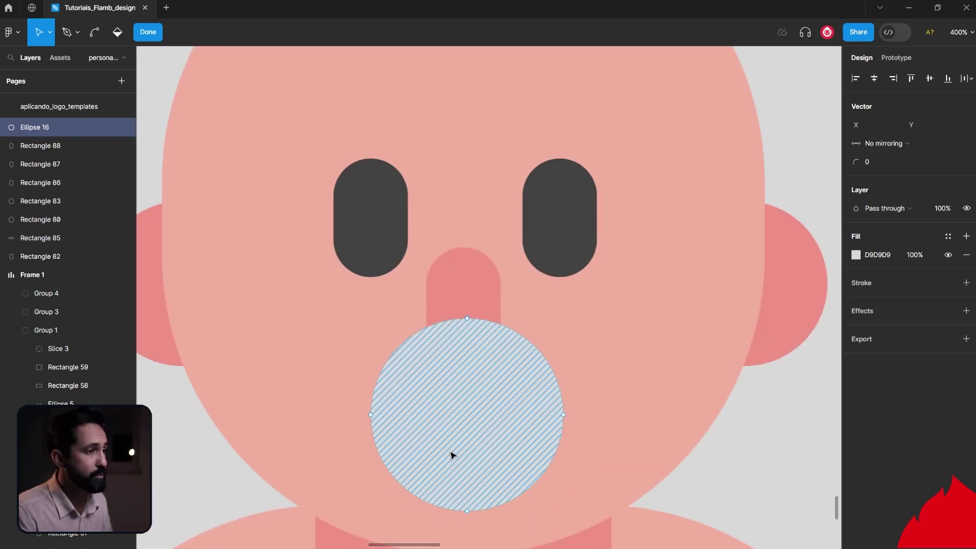
pyautogui.scroll(-1, 452, 455)
# Step: Add a point to the circle and delete its upper points, leaving a bottom arc
pyautogui.press('p')
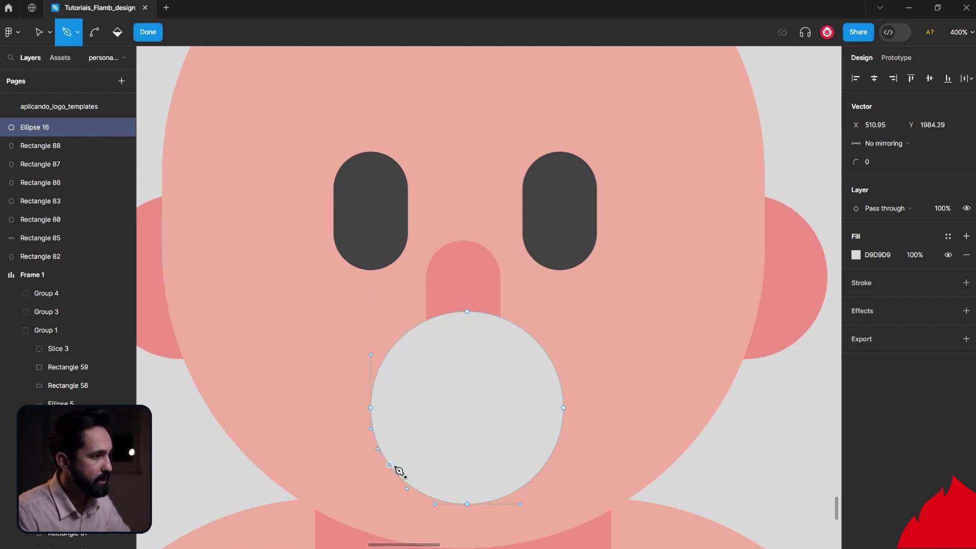
pyautogui.click(390, 466)
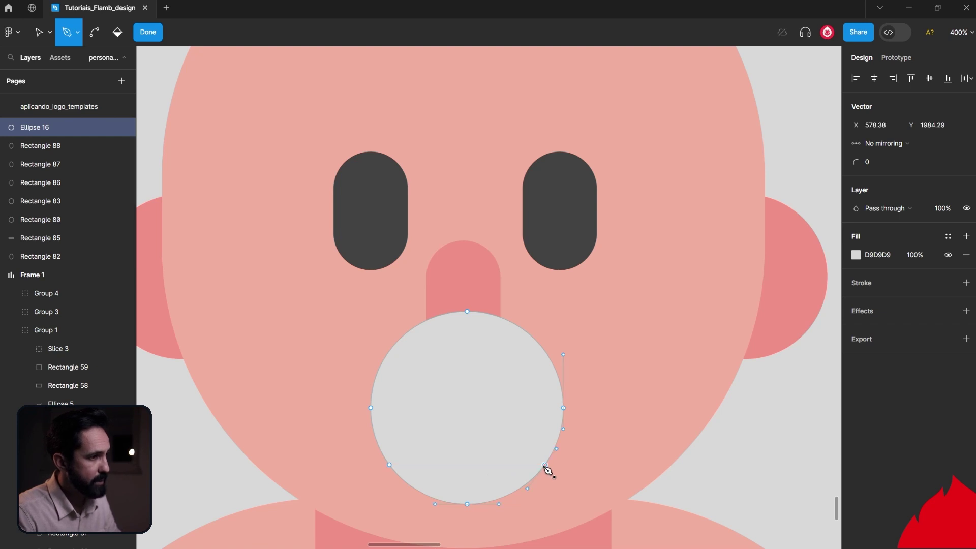
pyautogui.click(384, 350)
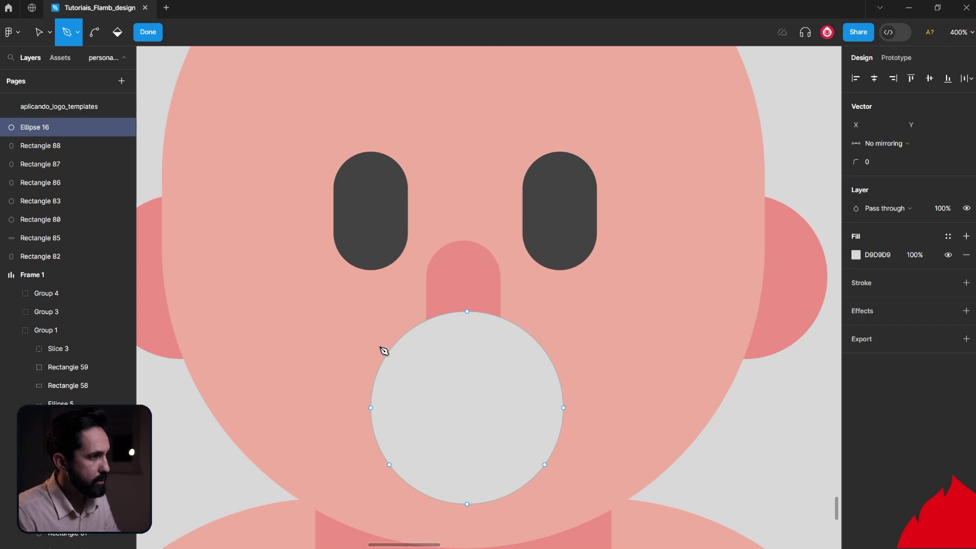
pyautogui.press('v')
pyautogui.moveTo(315, 291); pyautogui.dragTo(624, 436)
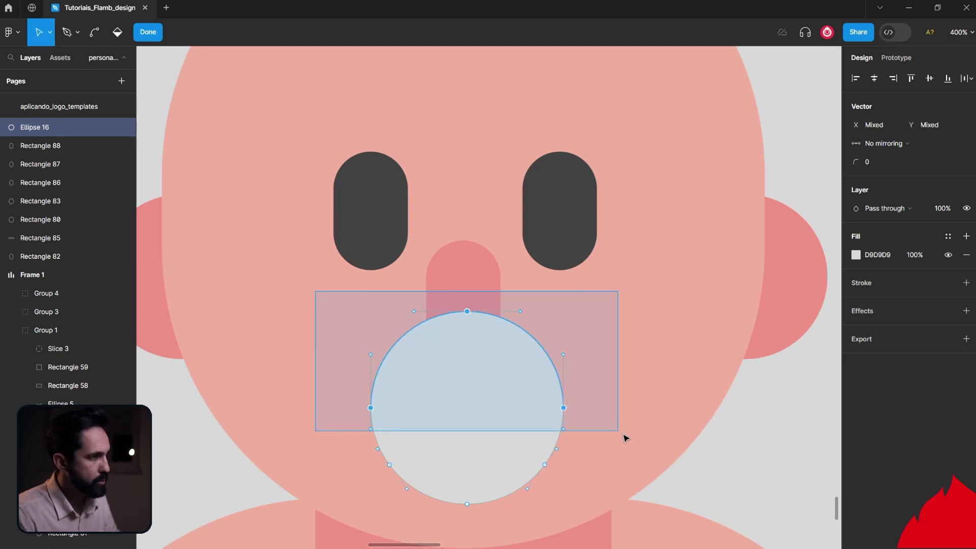
pyautogui.press('Delete')
pyautogui.moveTo(422, 426); pyautogui.dragTo(493, 513)
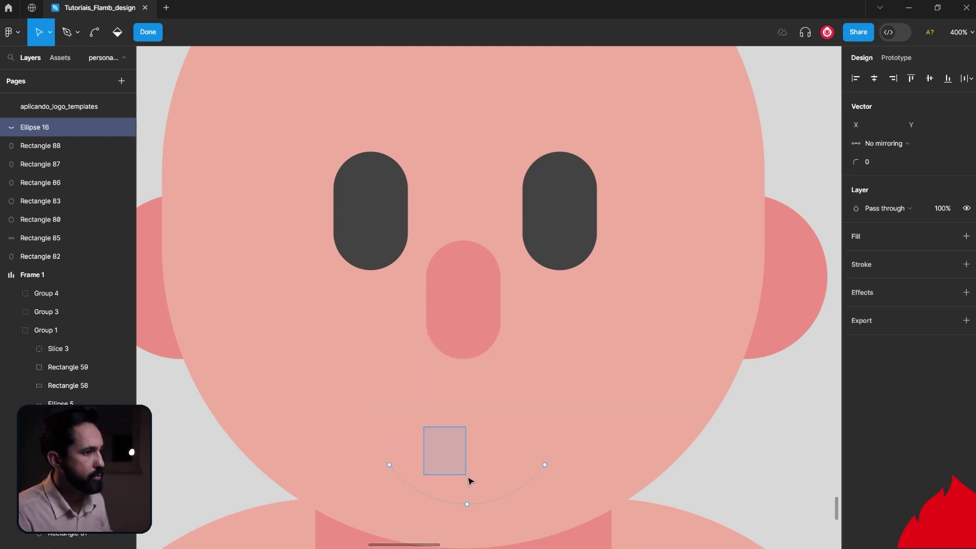
# Step: Give the arc a 7-weight stroke in the nose's pink F09087
pyautogui.click(967, 265)
pyautogui.moveTo(910, 301); pyautogui.dragTo(913, 301)
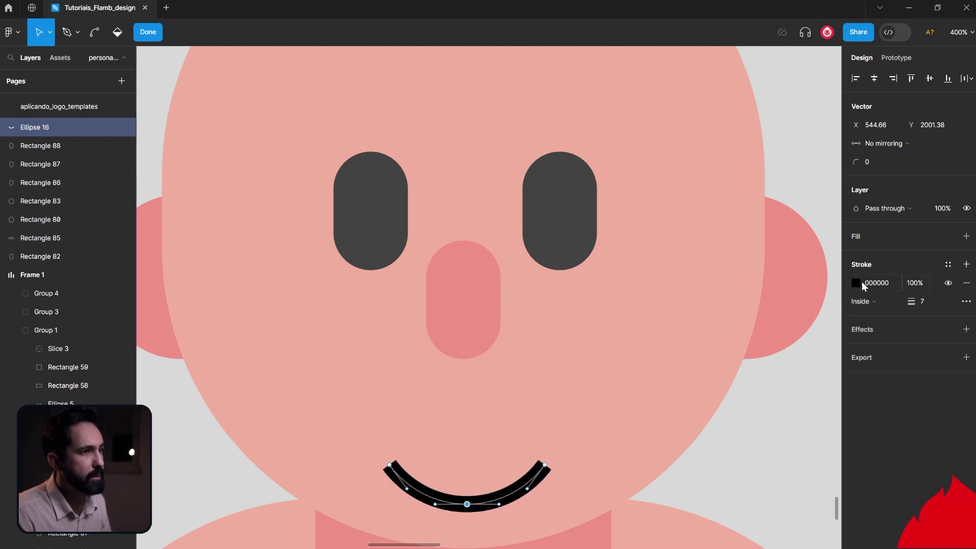
pyautogui.click(862, 283)
pyautogui.click(722, 412)
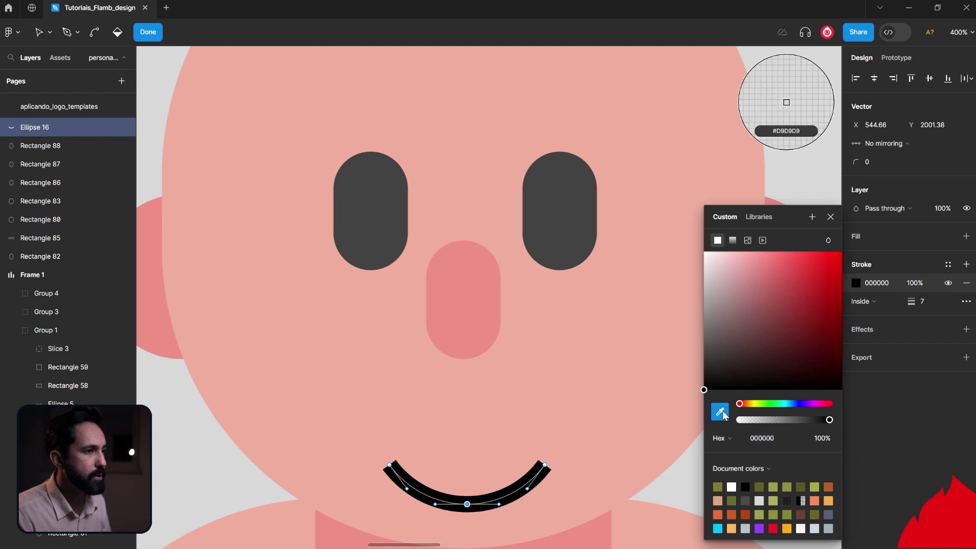
pyautogui.click(489, 304)
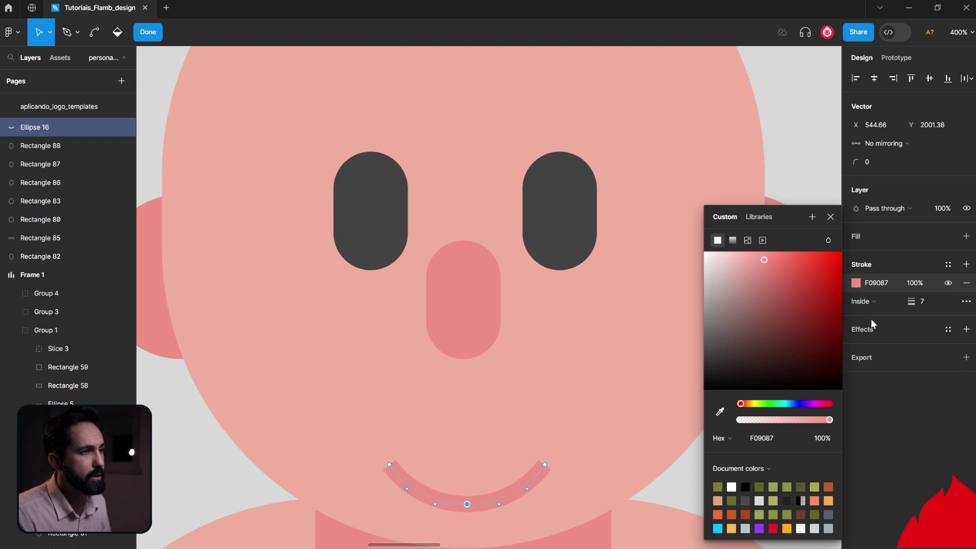
pyautogui.click(894, 303)
pyautogui.click(890, 500)
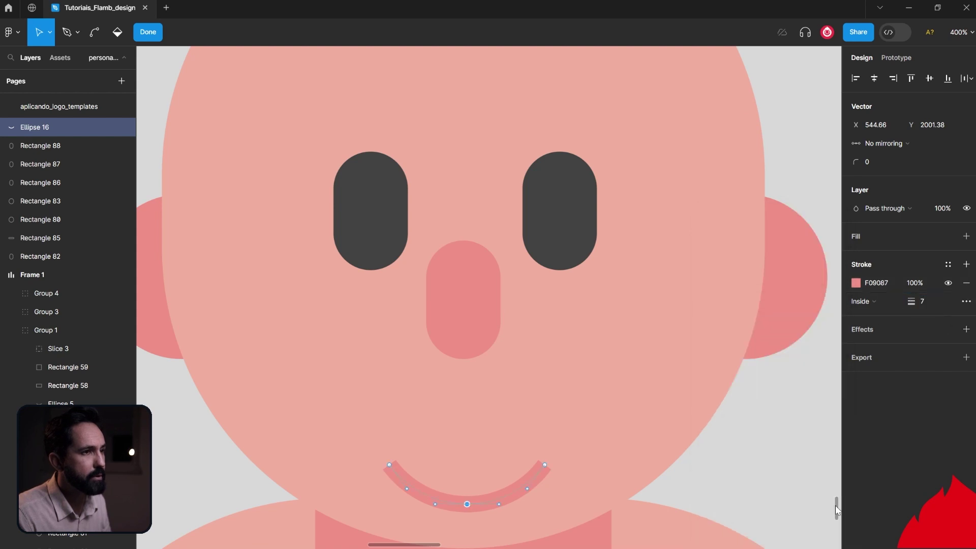
pyautogui.press('Escape')
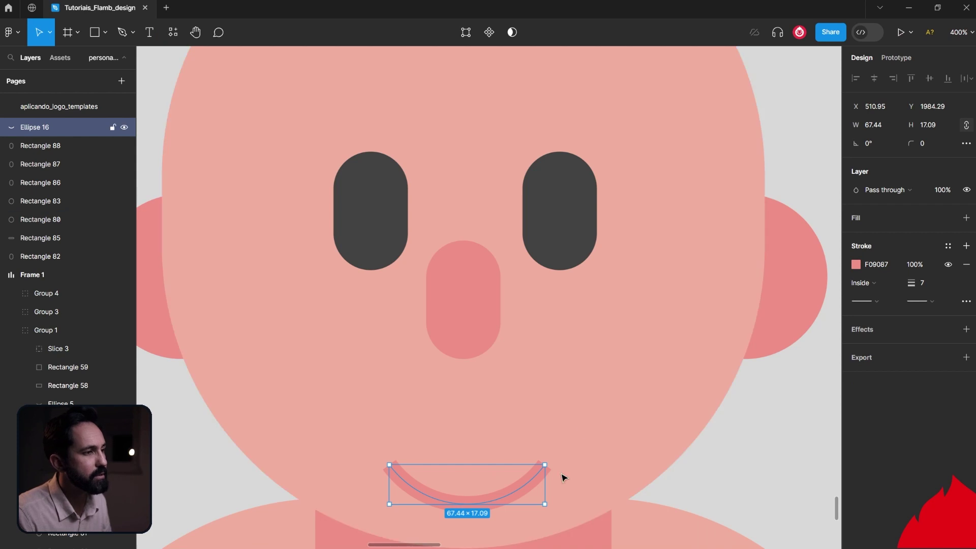
# Step: Set Round caps on both the start and end of the smile
pyautogui.click(875, 301)
pyautogui.click(890, 394)
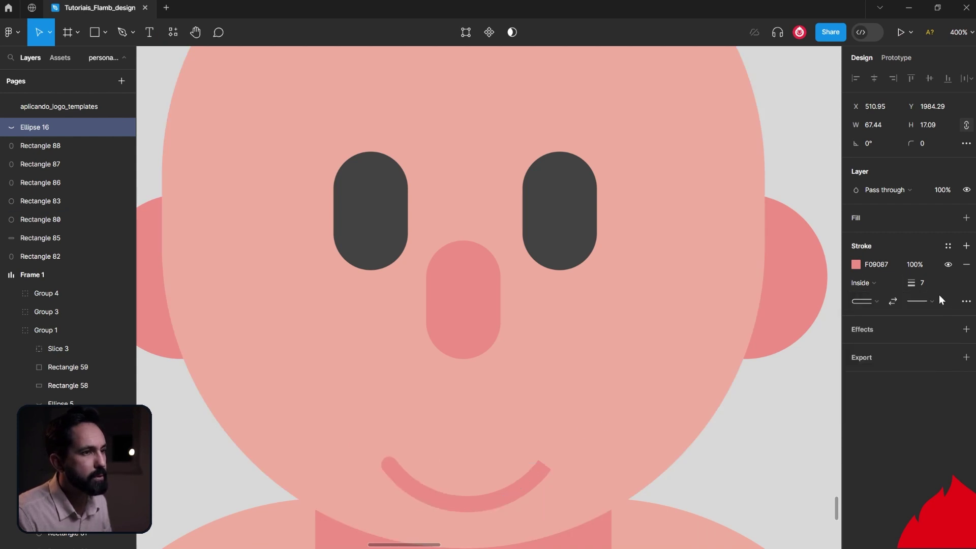
pyautogui.click(933, 302)
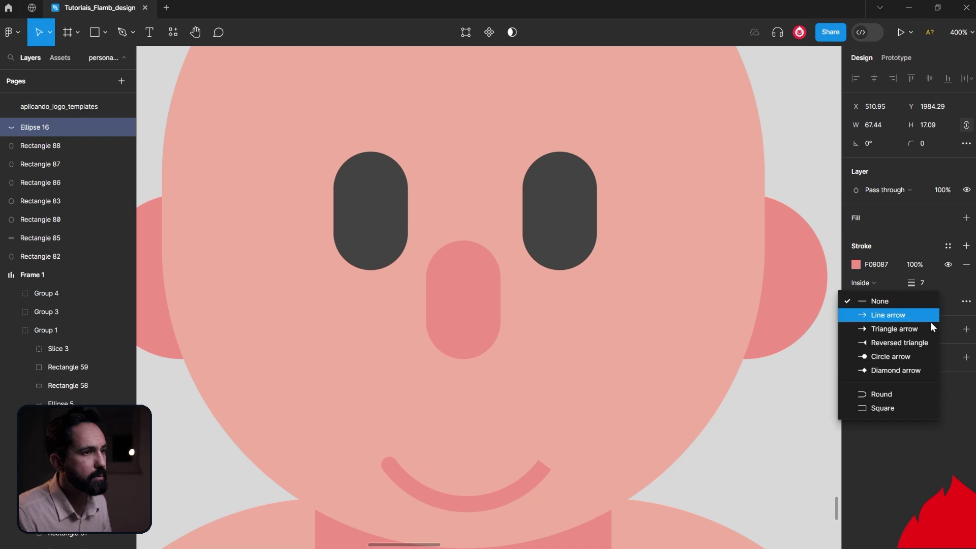
pyautogui.click(912, 396)
pyautogui.click(774, 461)
pyautogui.press('-')
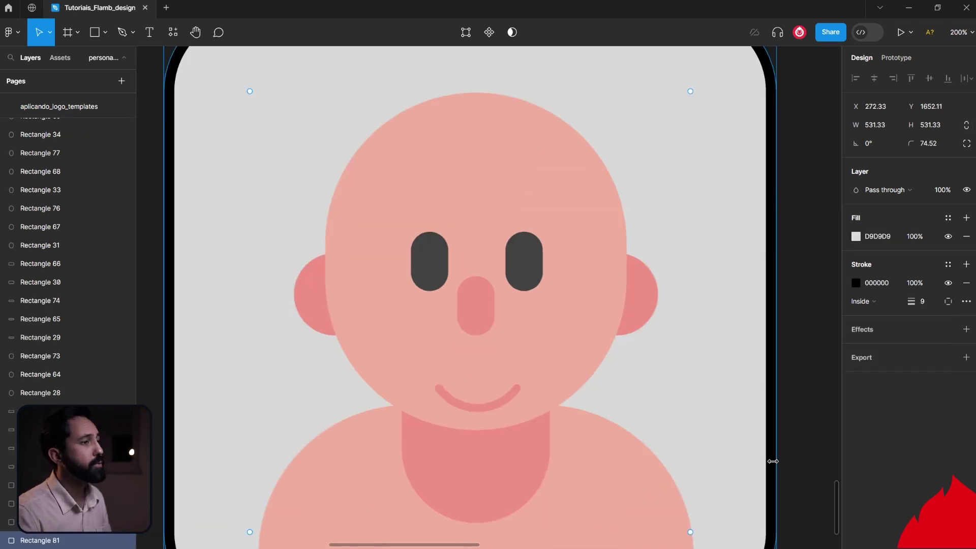
# Step: Move the smile arc slightly upward
pyautogui.scroll(1, 772, 463)
pyautogui.click(495, 385)
pyautogui.moveTo(496, 385); pyautogui.dragTo(498, 379)
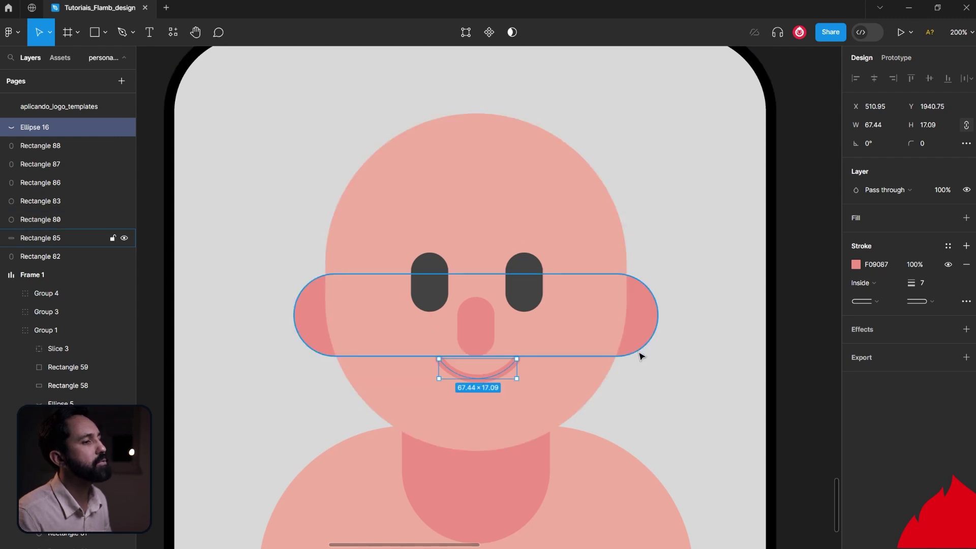
pyautogui.click(649, 393)
pyautogui.click(497, 377)
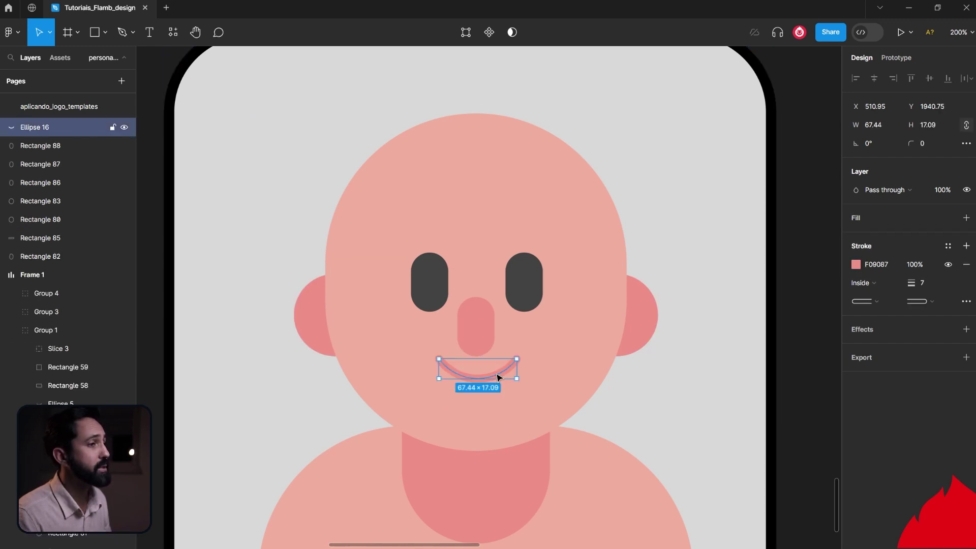
# Step: Raise the nose and shrink it around its centre to 25.88 × 41.21
pyautogui.scroll(1, 501, 361)
pyautogui.click(482, 341)
pyautogui.moveTo(484, 341); pyautogui.dragTo(486, 333)
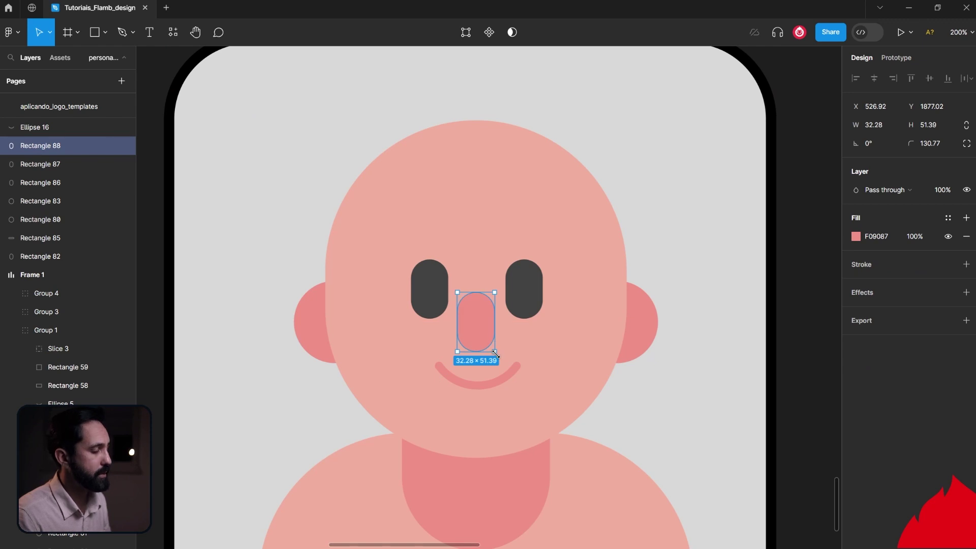
pyautogui.moveTo(496, 353); pyautogui.dragTo(491, 346)
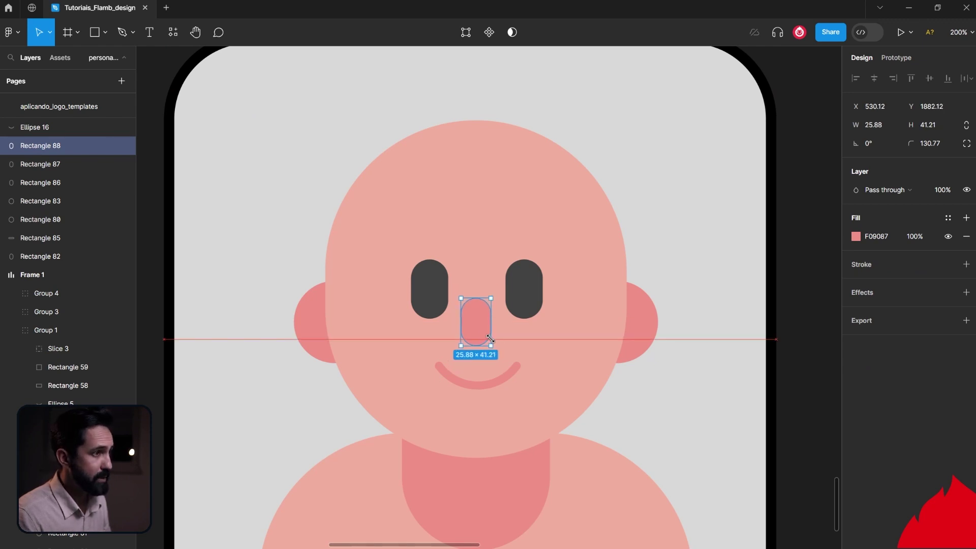
pyautogui.click(804, 381)
pyautogui.scroll(1, 806, 382)
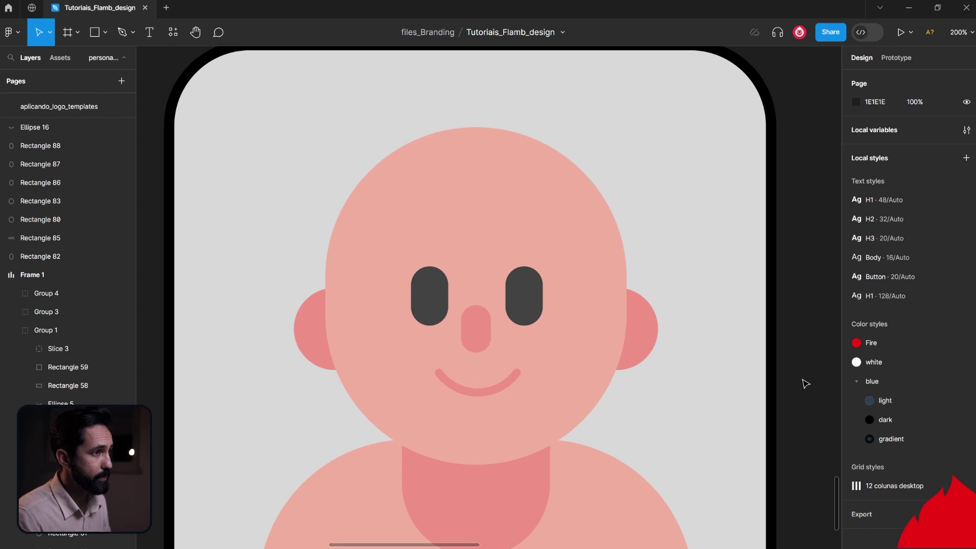
pyautogui.scroll(1, 806, 384)
pyautogui.press('-')
pyautogui.press('-')
pyautogui.press('-')
pyautogui.press('+')
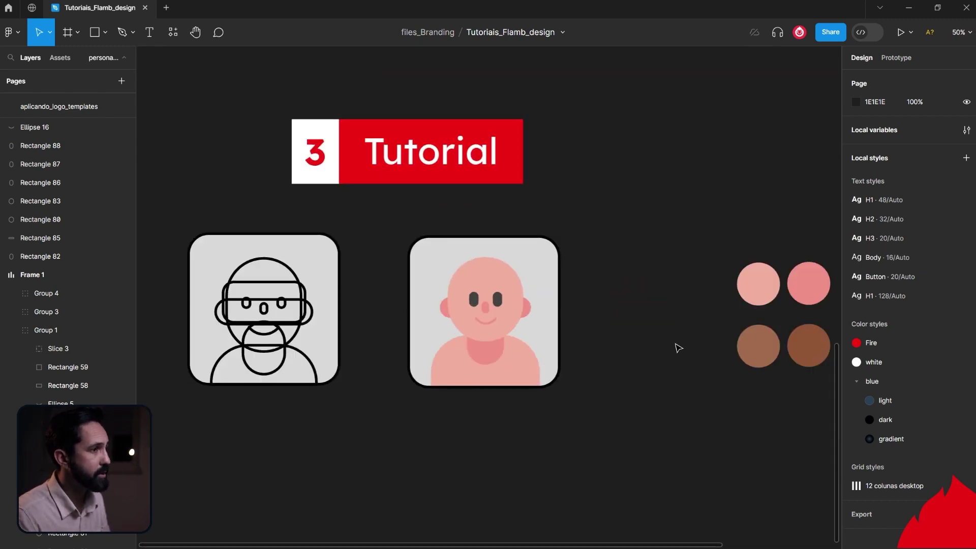
# Step: Adjust the bald head's width and delete the wider pink shape behind it
pyautogui.scroll(3, 457, 294)
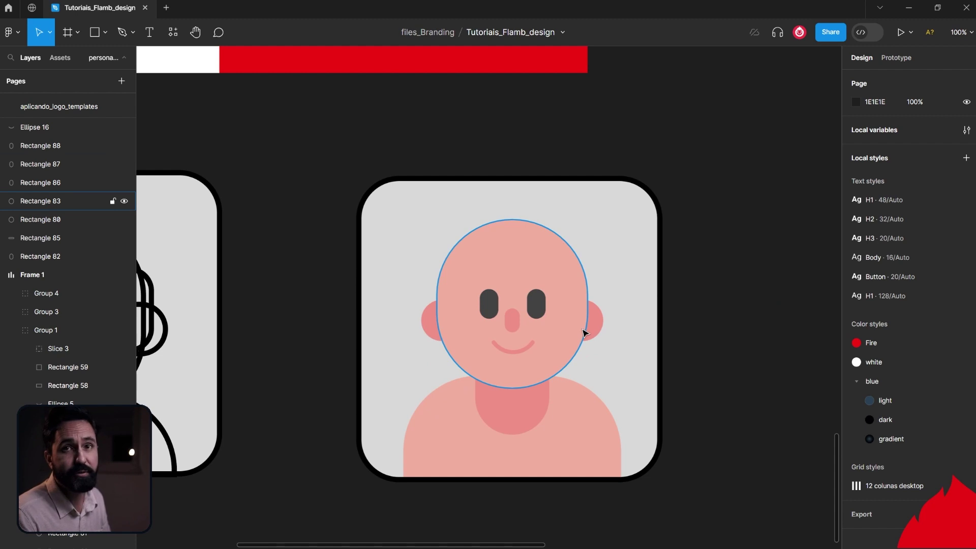
pyautogui.scroll(1, 656, 346)
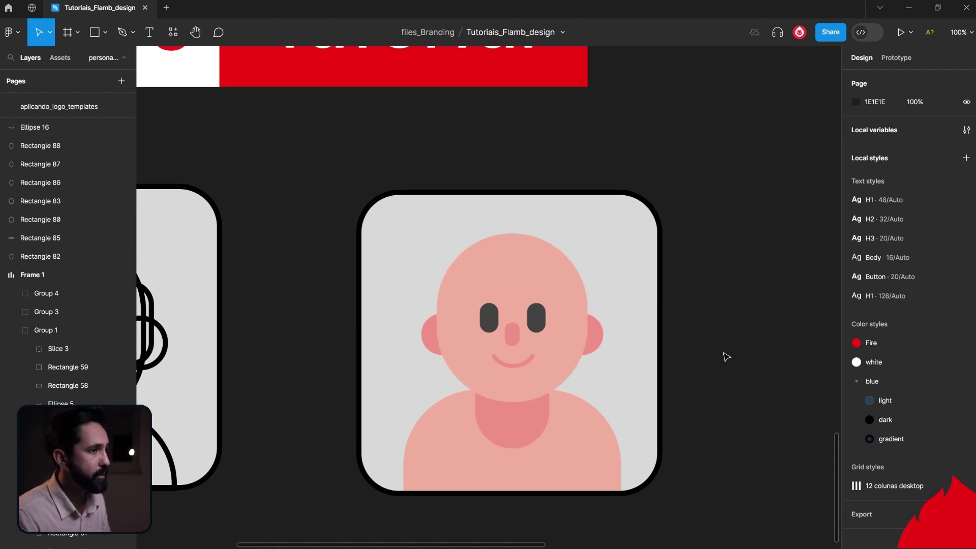
pyautogui.moveTo(697, 365)
pyautogui.mouseDown()
pyautogui.moveTo(871, 398)
pyautogui.moveTo(758, 404)
pyautogui.mouseUp()
pyautogui.click(661, 363)
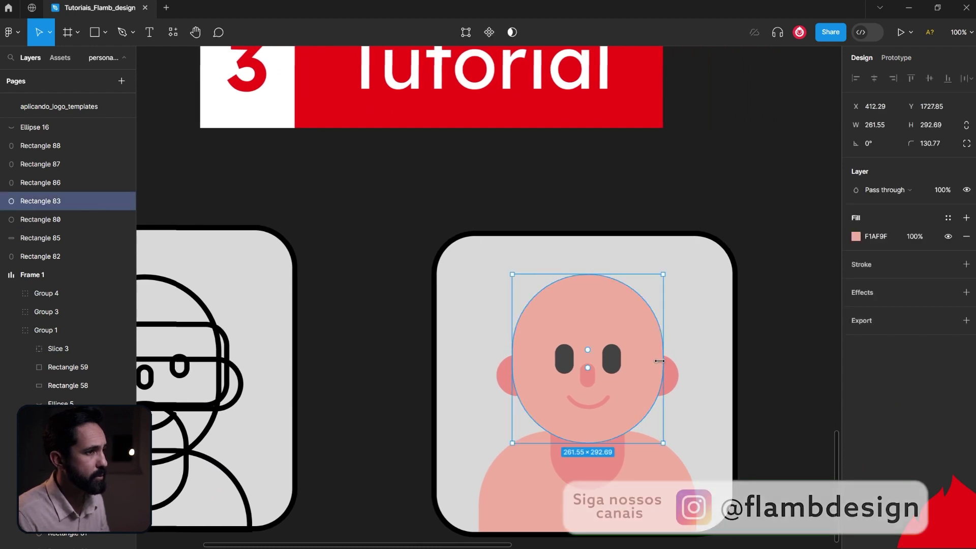
pyautogui.moveTo(661, 362); pyautogui.dragTo(656, 363)
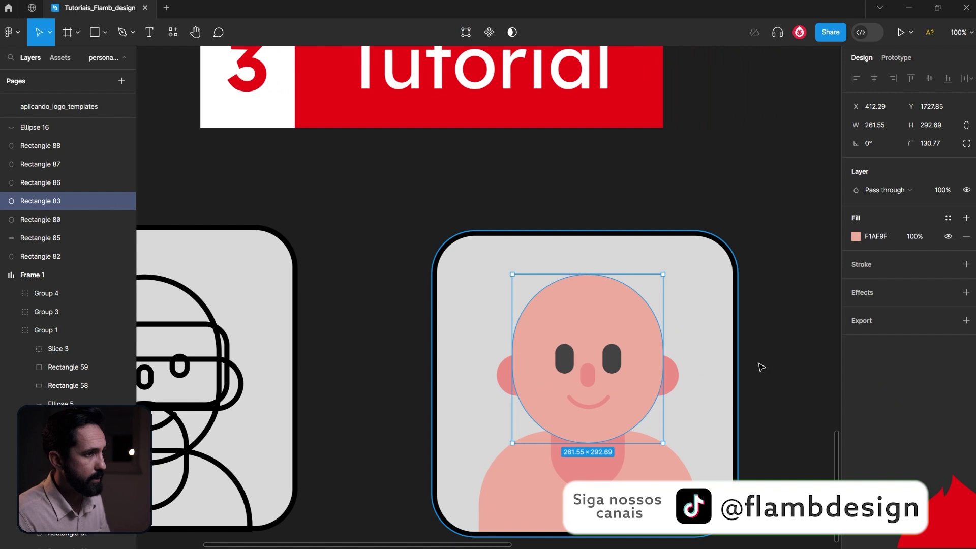
pyautogui.moveTo(656, 359); pyautogui.dragTo(654, 354)
pyautogui.press('Delete')
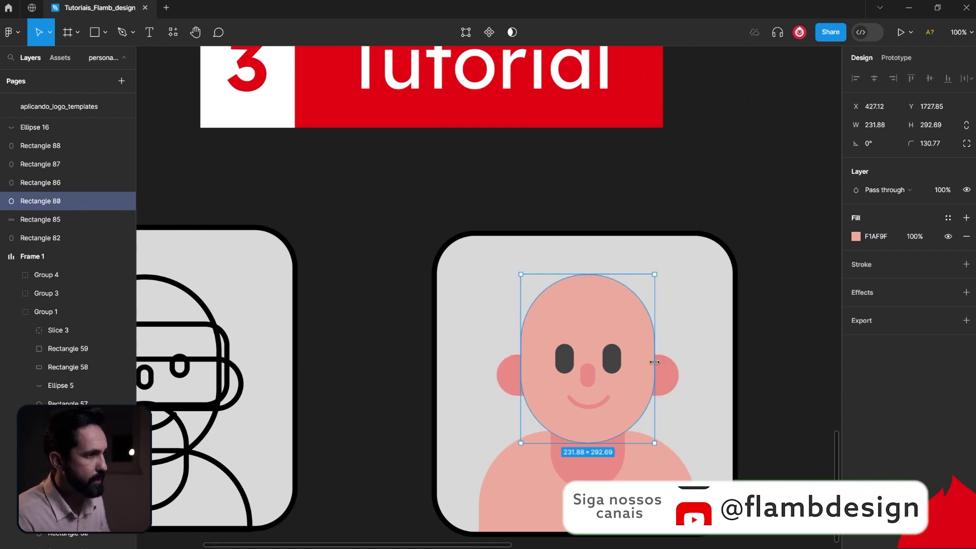
pyautogui.moveTo(654, 362); pyautogui.dragTo(657, 362)
pyautogui.press('Escape')
# Step: Narrow the ears pill from 315.88 to 295.88 across
pyautogui.hscroll(2, 667, 400)
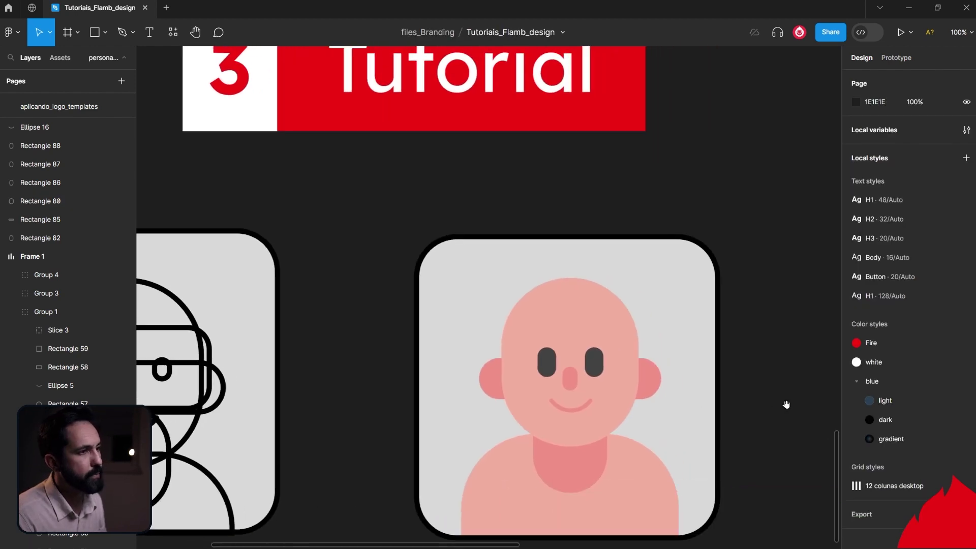
pyautogui.click(653, 384)
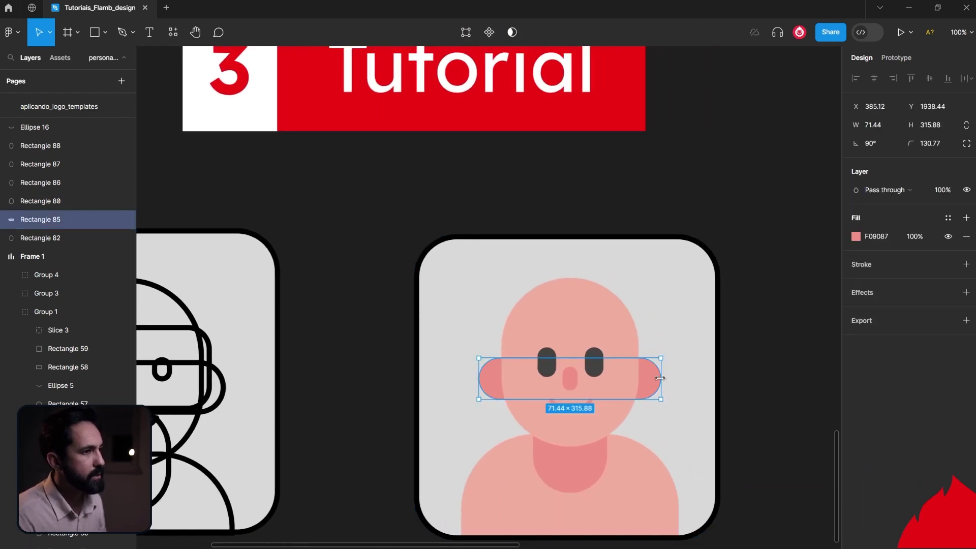
pyautogui.moveTo(660, 378); pyautogui.dragTo(657, 378)
pyautogui.press('Escape')
pyautogui.moveTo(643, 425)
pyautogui.mouseDown()
pyautogui.moveTo(810, 391)
pyautogui.moveTo(613, 416)
pyautogui.mouseUp()
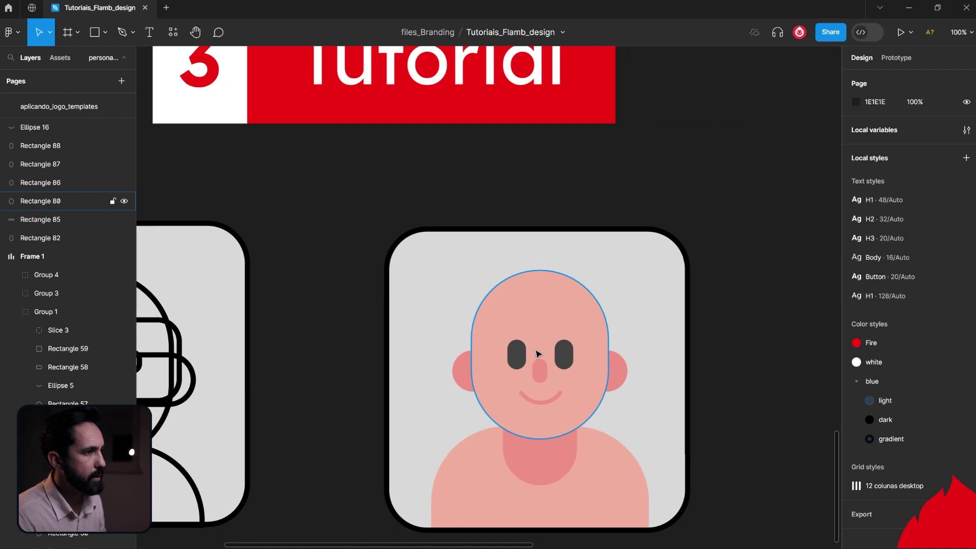
# Step: Reselect the 237.88 × 292.69 head oval
pyautogui.click(545, 323)
pyautogui.click(353, 320)
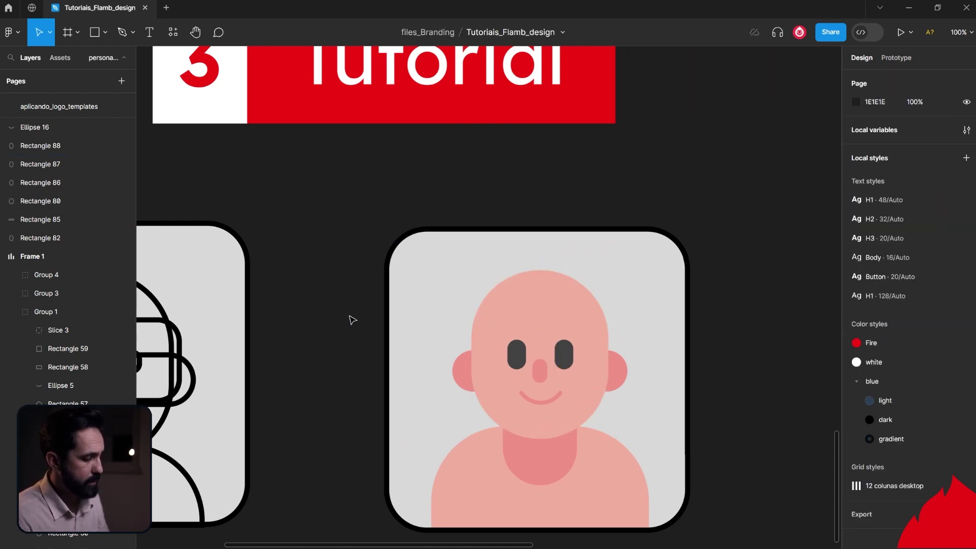
pyautogui.click(547, 319)
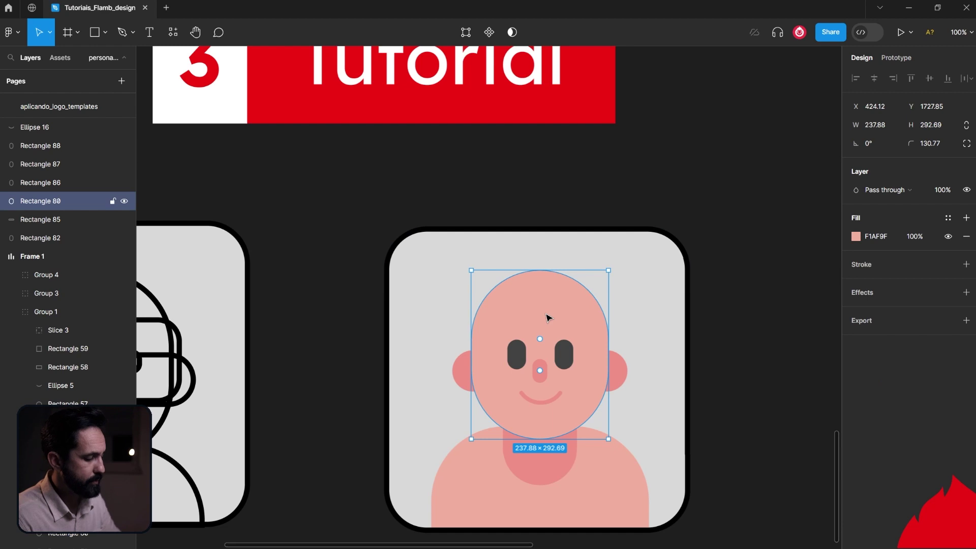
pyautogui.press('r')
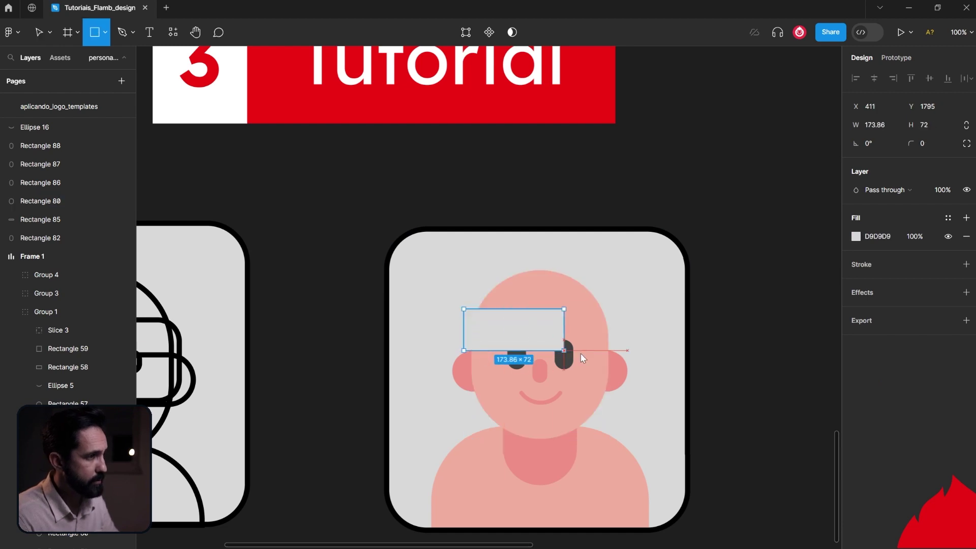
# Step: Draw a 313131 rectangle across the face, round its corners to 26, and send it behind the head
pyautogui.moveTo(464, 309); pyautogui.dragTo(615, 376)
pyautogui.moveTo(610, 316); pyautogui.dragTo(601, 326)
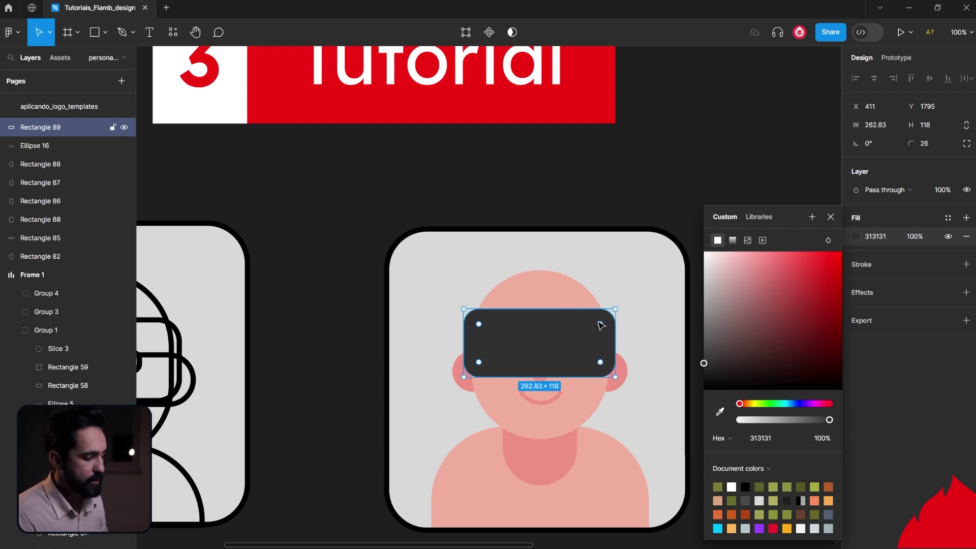
pyautogui.hotkey('ctrl', '[')
pyautogui.hotkey('ctrl', '[')
pyautogui.hotkey('ctrl', '[')
pyautogui.hotkey('ctrl', '[')
pyautogui.hotkey('ctrl', '[')
pyautogui.hotkey('ctrl', '[')
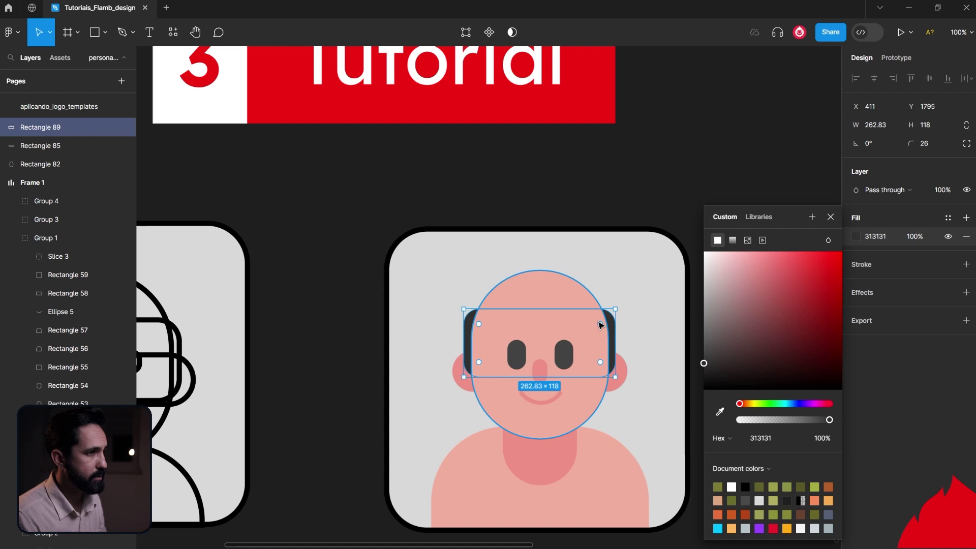
pyautogui.press('Escape')
pyautogui.press('Escape')
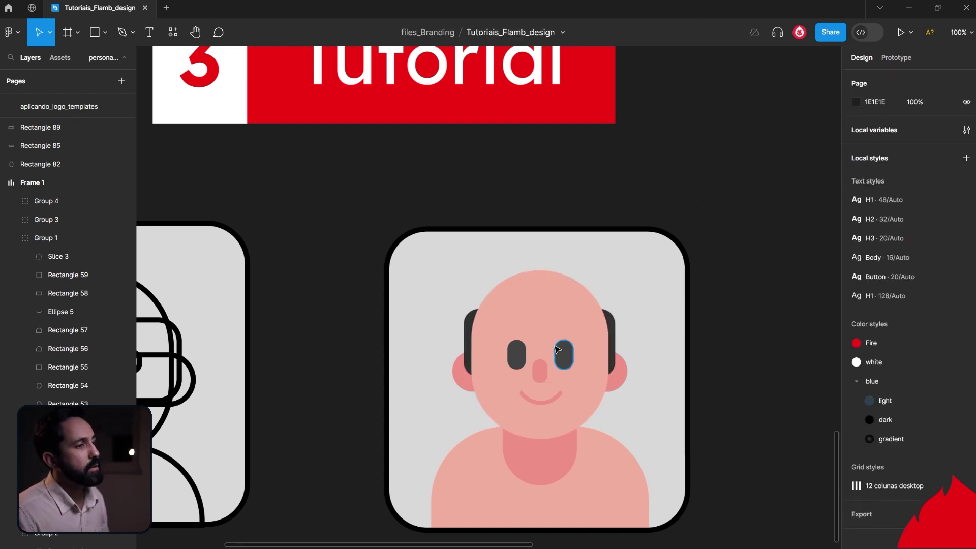
# Step: Group the left and right eyes into Group 5
pyautogui.click(517, 354)
pyautogui.keyDown('shift'); pyautogui.click(569, 356); pyautogui.keyUp('shift')
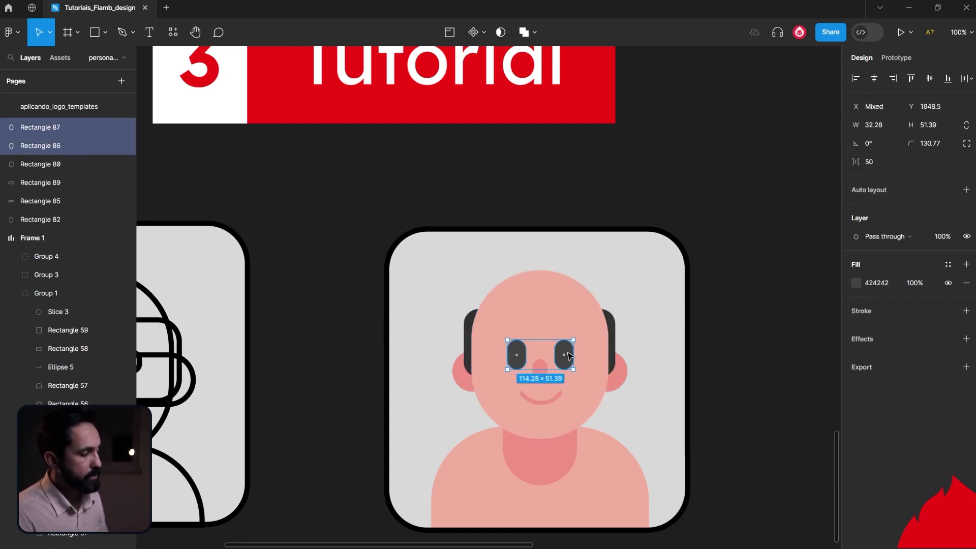
pyautogui.hotkey('ctrl', 'g')
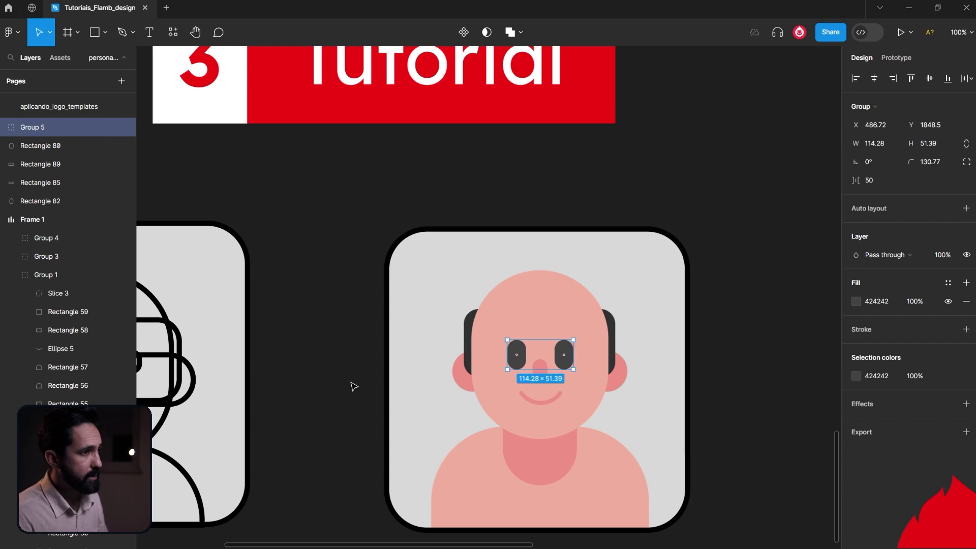
pyautogui.press('Escape')
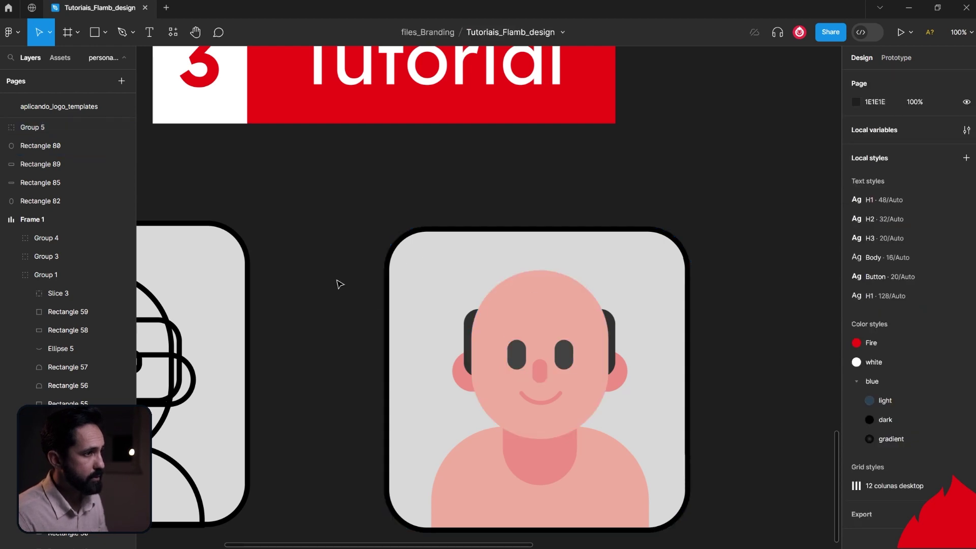
# Step: Align the bald avatar's face parts by their horizontal centres, excluding the frame
pyautogui.moveTo(337, 279); pyautogui.dragTo(656, 481)
pyautogui.keyDown('shift'); pyautogui.click(668, 346); pyautogui.keyUp('shift')
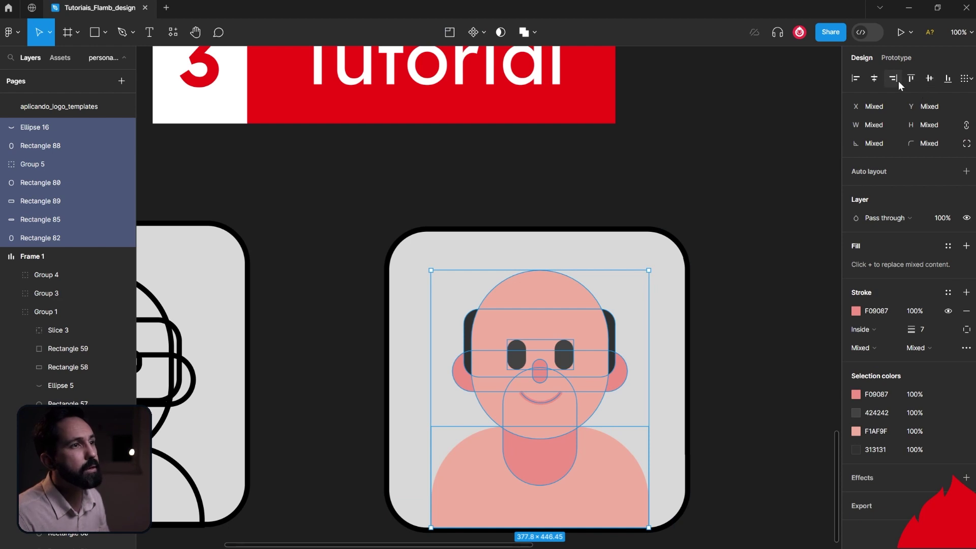
pyautogui.click(875, 80)
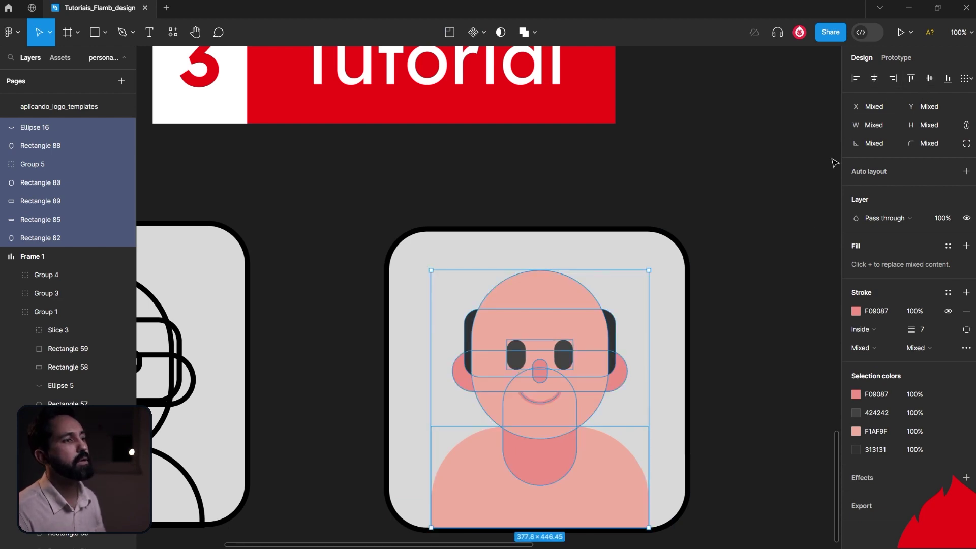
pyautogui.click(780, 395)
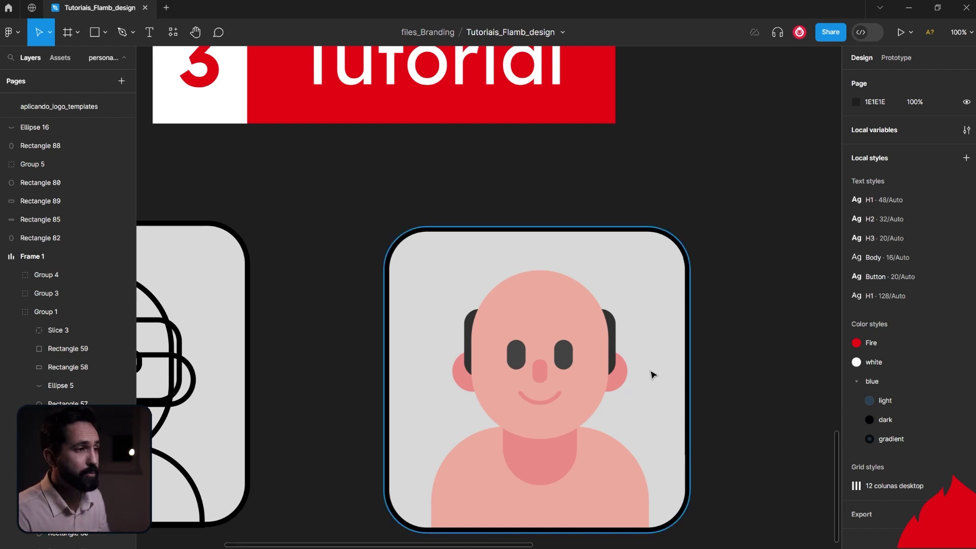
# Step: Stretch the dark hair shape to 177 tall and send it behind the ears
pyautogui.click(615, 337)
pyautogui.click(574, 386)
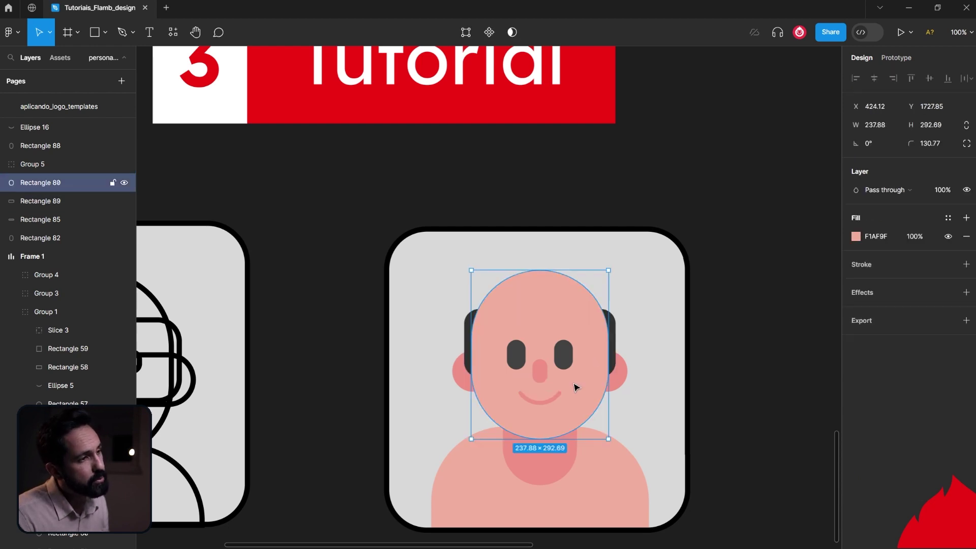
pyautogui.click(615, 350)
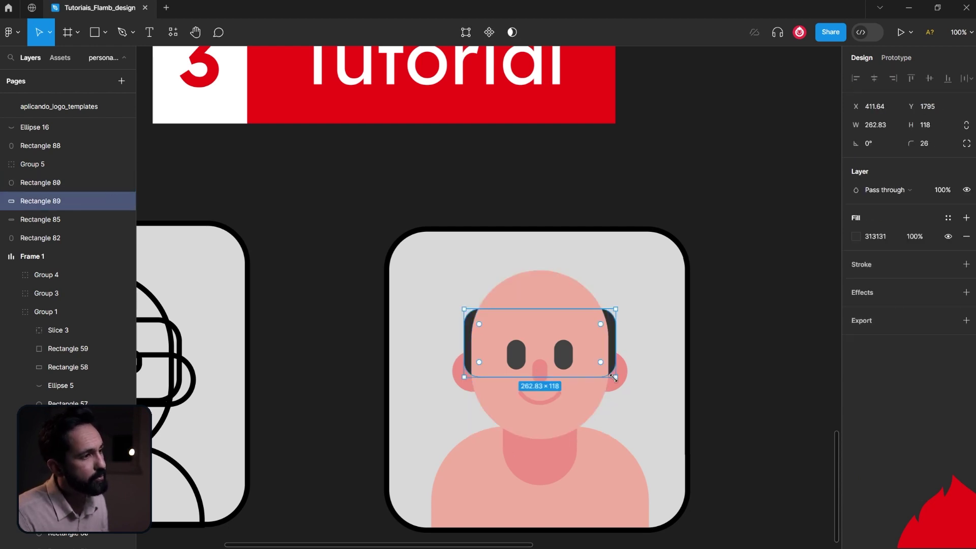
pyautogui.moveTo(595, 379); pyautogui.dragTo(597, 412)
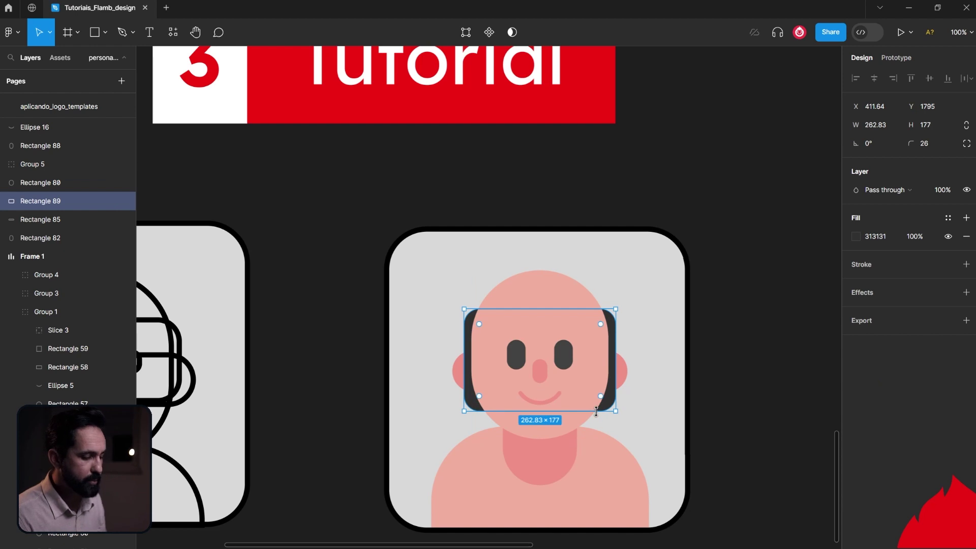
pyautogui.hotkey('ctrl', '[')
pyautogui.click(763, 402)
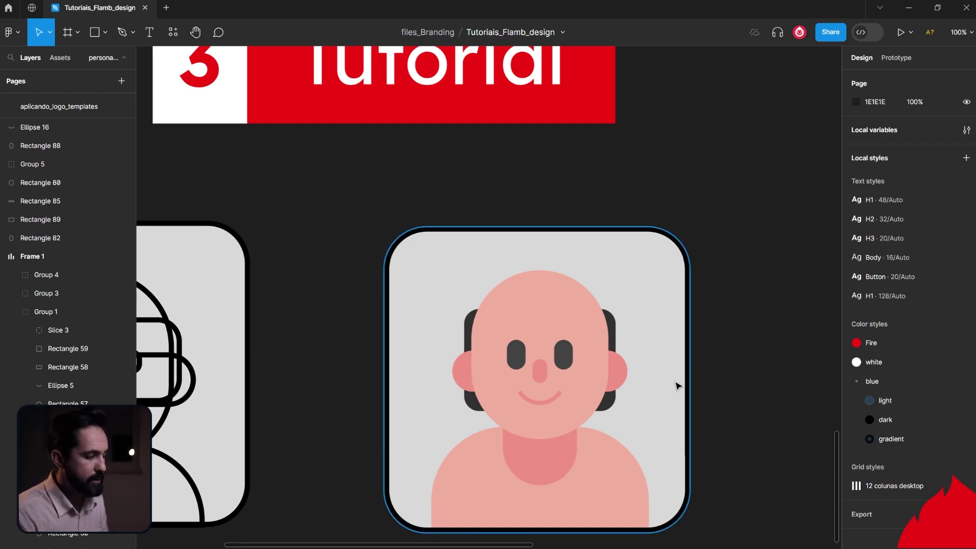
# Step: Bring the hair shape in front of the ears and shorten it to 123 tall
pyautogui.click(612, 334)
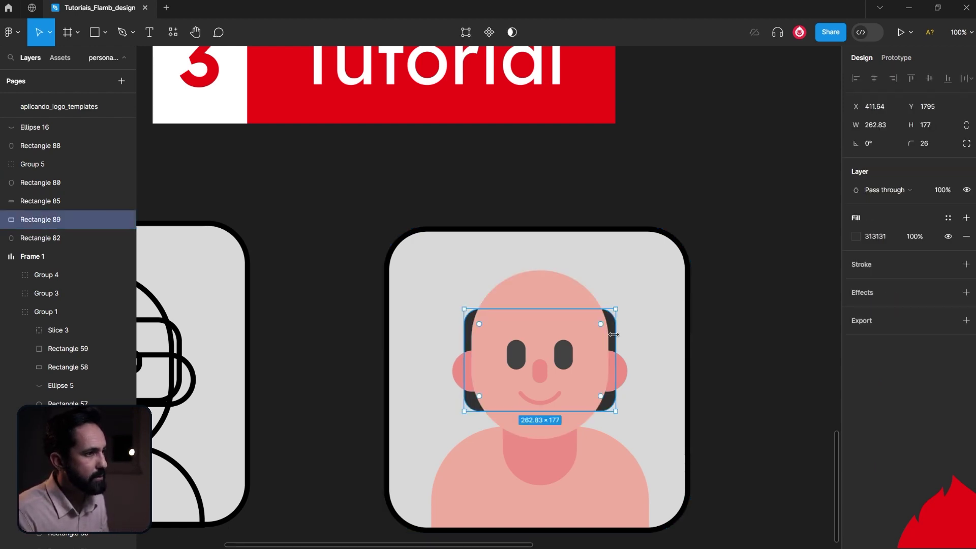
pyautogui.hotkey('ctrl', ']')
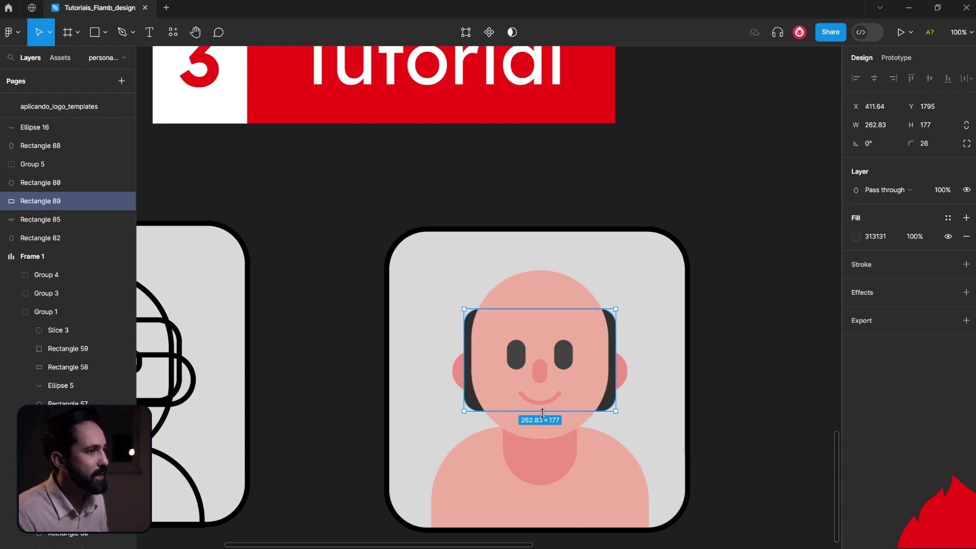
pyautogui.moveTo(541, 407); pyautogui.dragTo(552, 380)
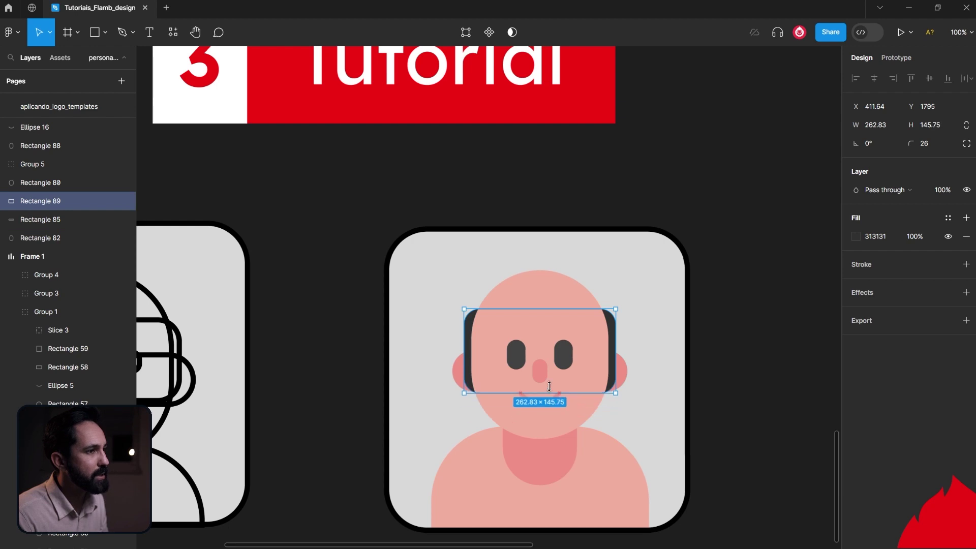
pyautogui.moveTo(553, 379); pyautogui.dragTo(558, 382)
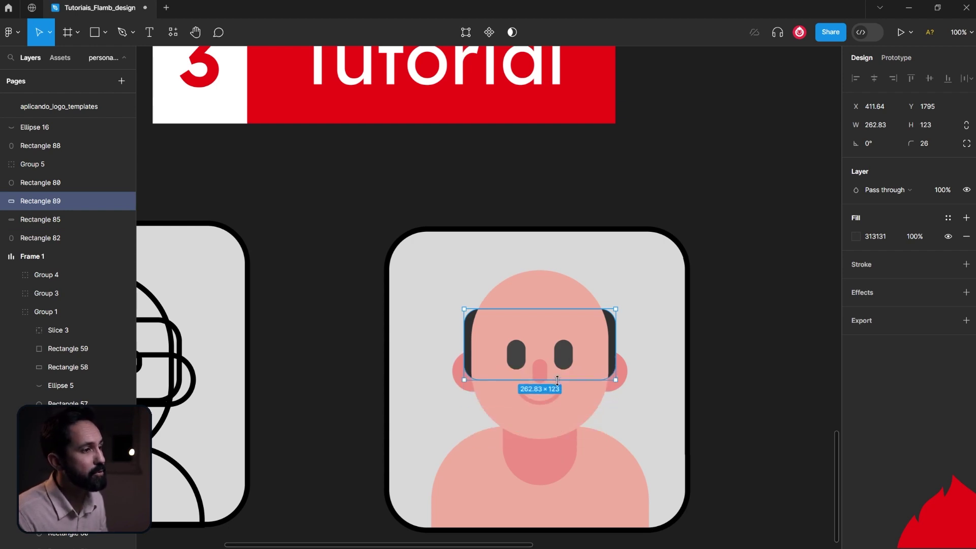
pyautogui.press('Escape')
pyautogui.click(580, 509)
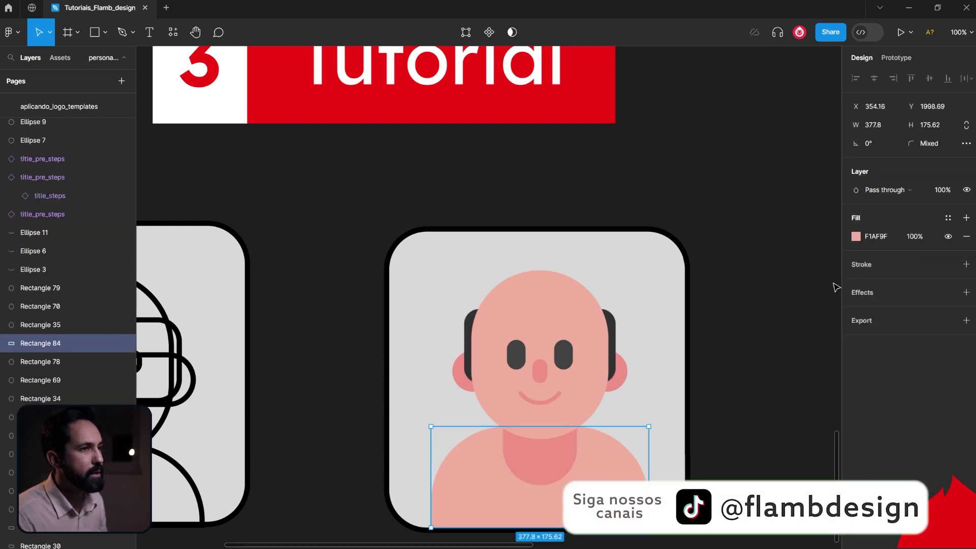
# Step: Fill the body rectangle with hex 9200C6 and zoom out to 50%
pyautogui.click(855, 236)
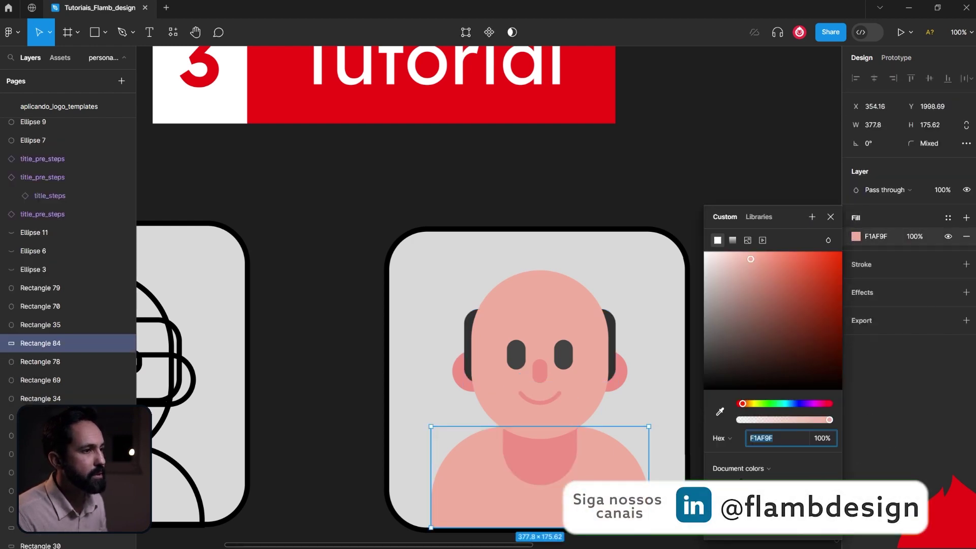
pyautogui.write('9200C6')
pyautogui.press('Return')
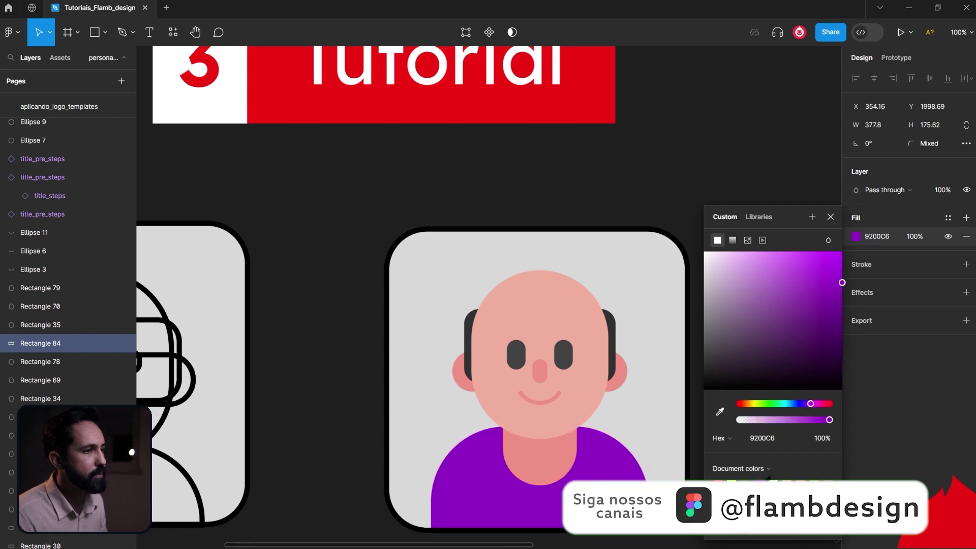
pyautogui.press('Escape')
pyautogui.press('Escape')
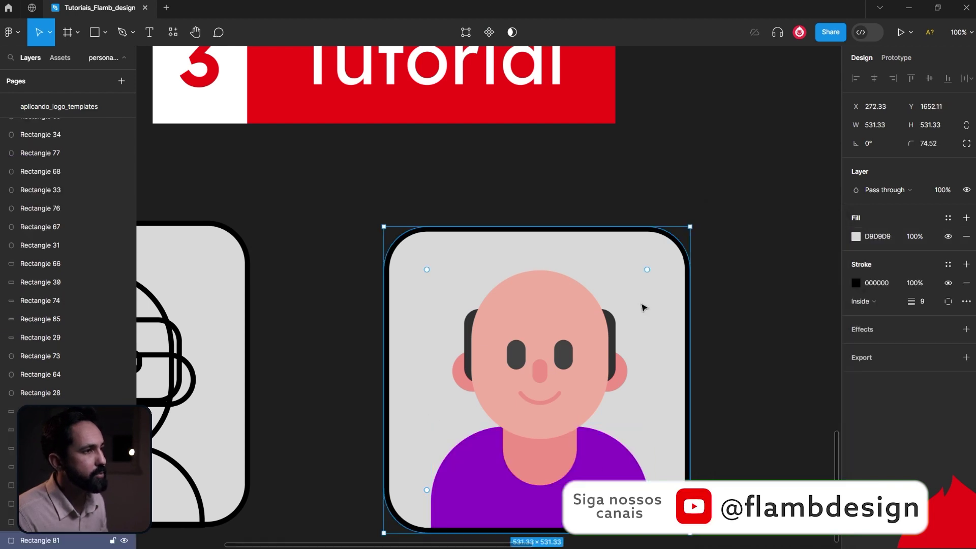
pyautogui.click(750, 377)
pyautogui.press('-')
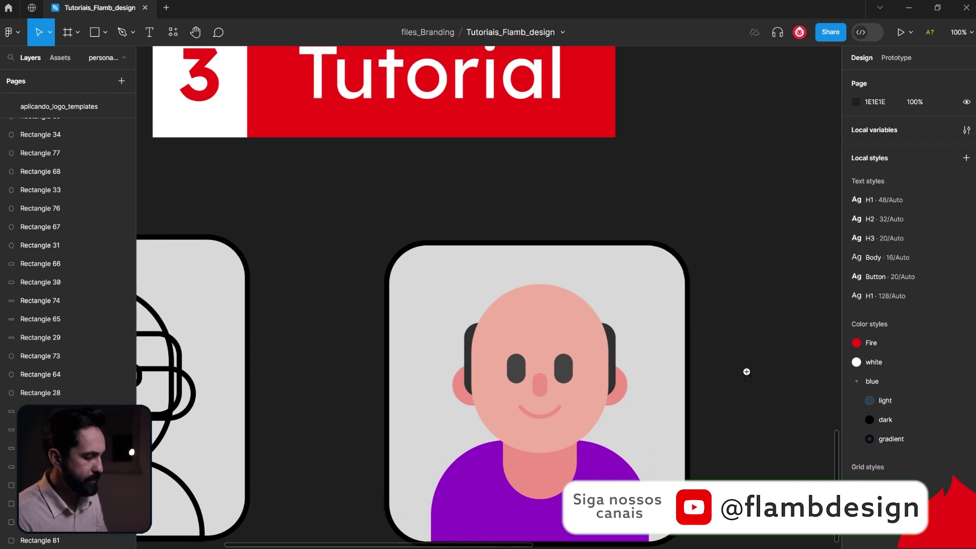
pyautogui.press('-')
pyautogui.hscroll(3, 649, 388)
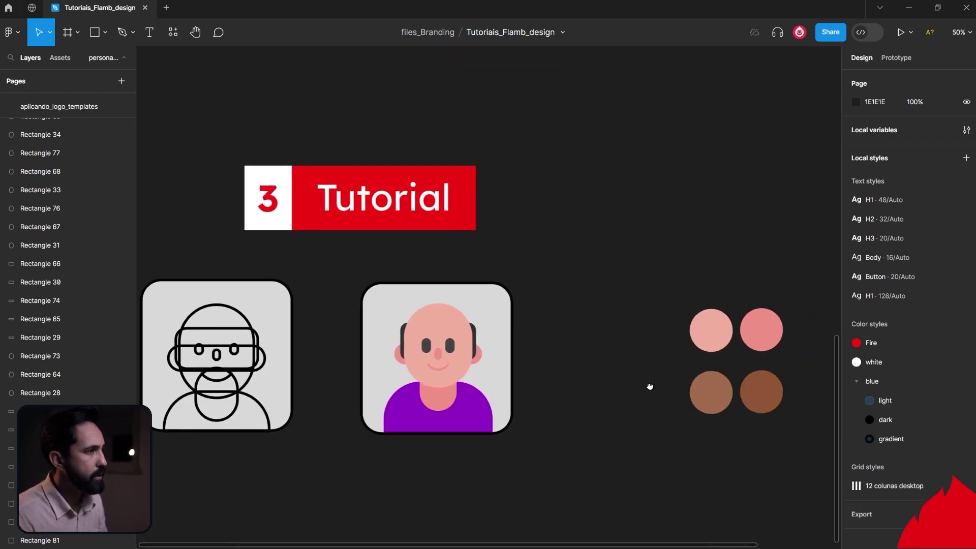
# Step: Try a green on the avatar frame's border, then undo it
pyautogui.click(453, 295)
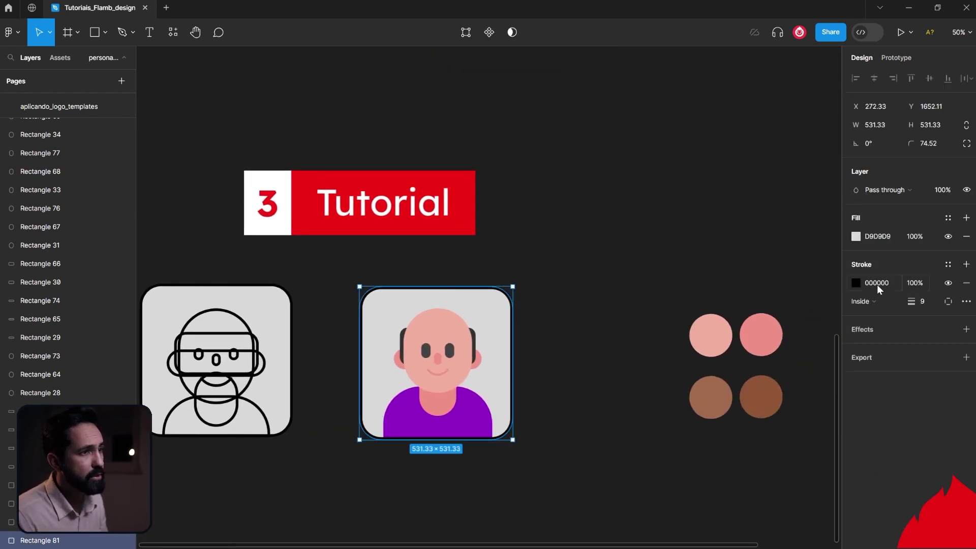
pyautogui.click(857, 283)
pyautogui.scroll(2, 499, 248)
pyautogui.scroll(4, 501, 250)
pyautogui.scroll(-4, 501, 250)
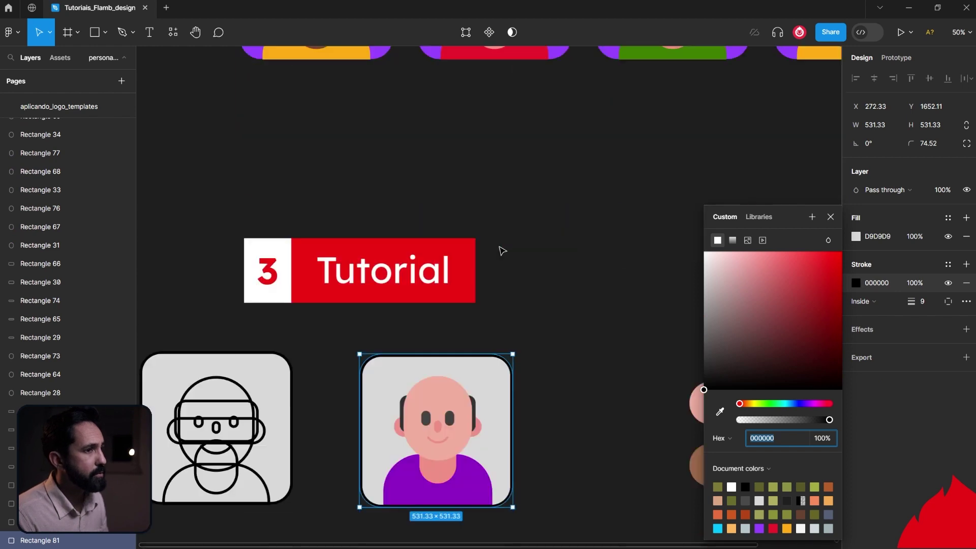
pyautogui.scroll(-2, 701, 413)
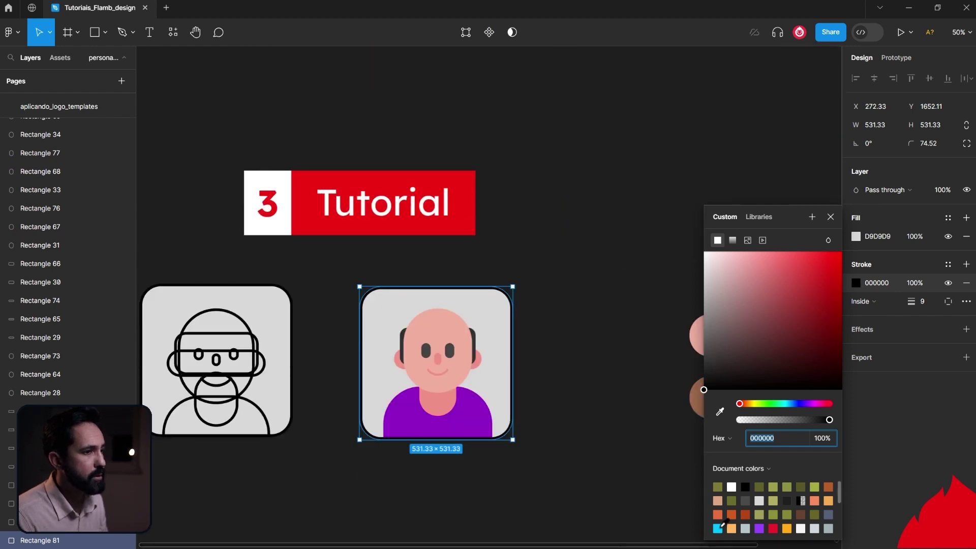
pyautogui.scroll(-2, 793, 514)
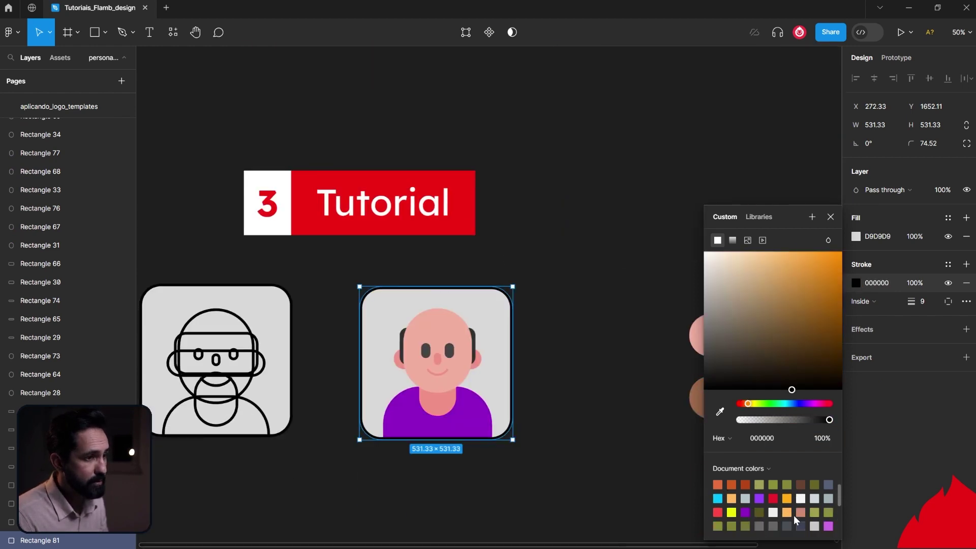
pyautogui.scroll(-1, 802, 505)
pyautogui.scroll(-1, 802, 505)
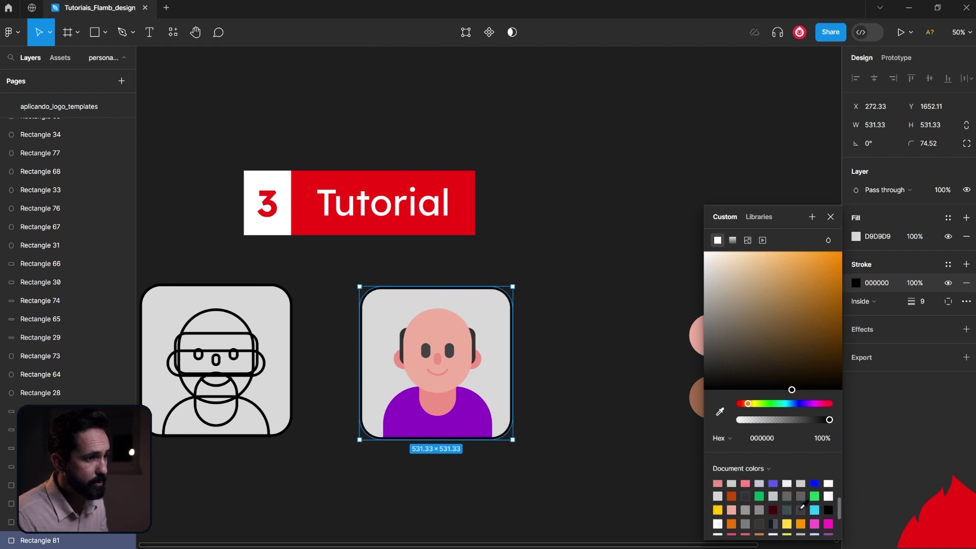
pyautogui.click(816, 497)
pyautogui.hotkey('ctrl', 'z')
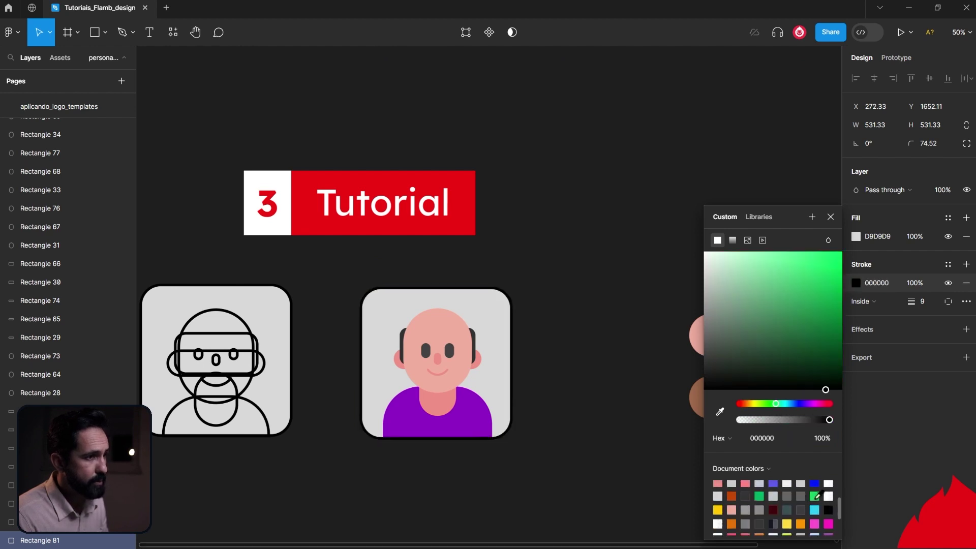
# Step: Set the frame's background fill to a green from Document colors
pyautogui.click(856, 236)
pyautogui.scroll(-2, 756, 530)
pyautogui.scroll(-1, 756, 530)
pyautogui.click(745, 520)
pyautogui.click(593, 321)
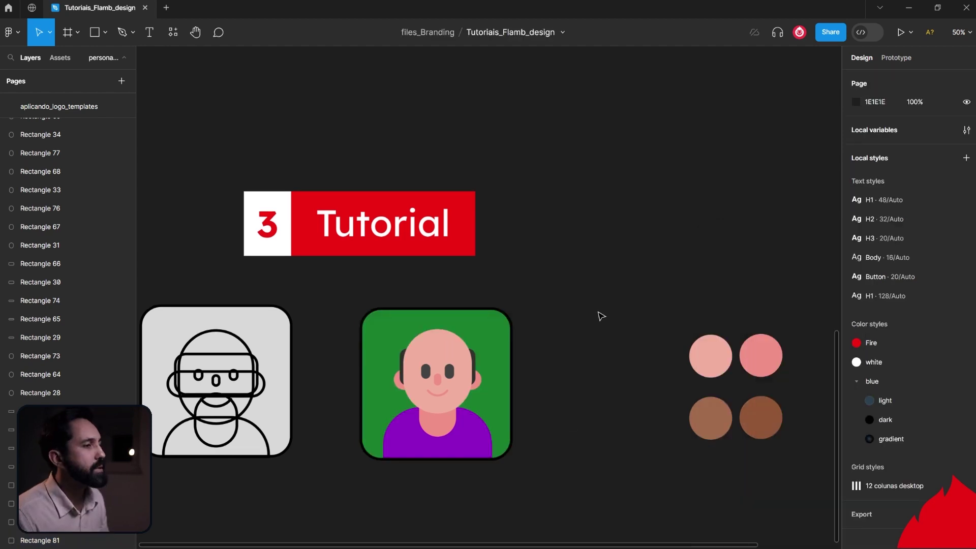
pyautogui.scroll(-2, 584, 313)
pyautogui.scroll(-1, 584, 313)
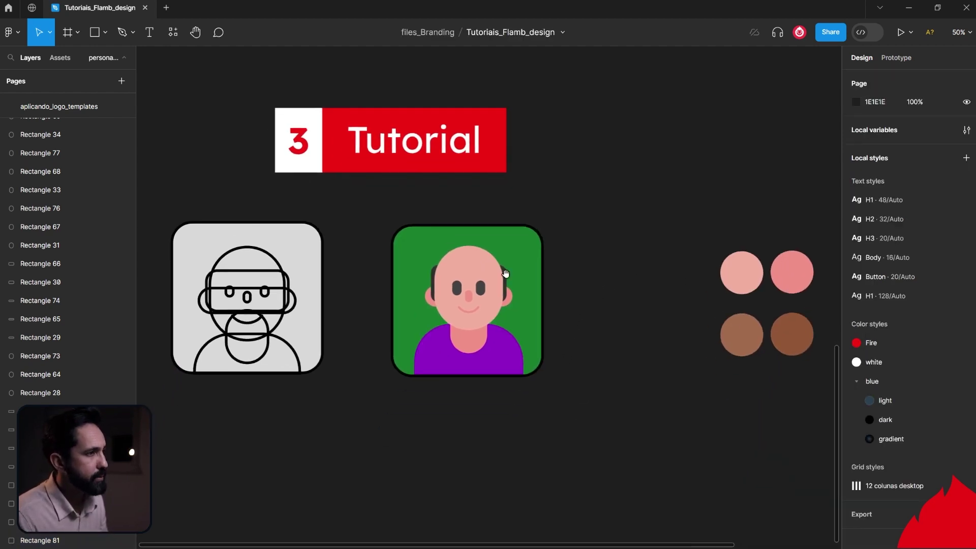
# Step: Alt-drag a copy of the whole green avatar below the original
pyautogui.moveTo(377, 214); pyautogui.dragTo(601, 407)
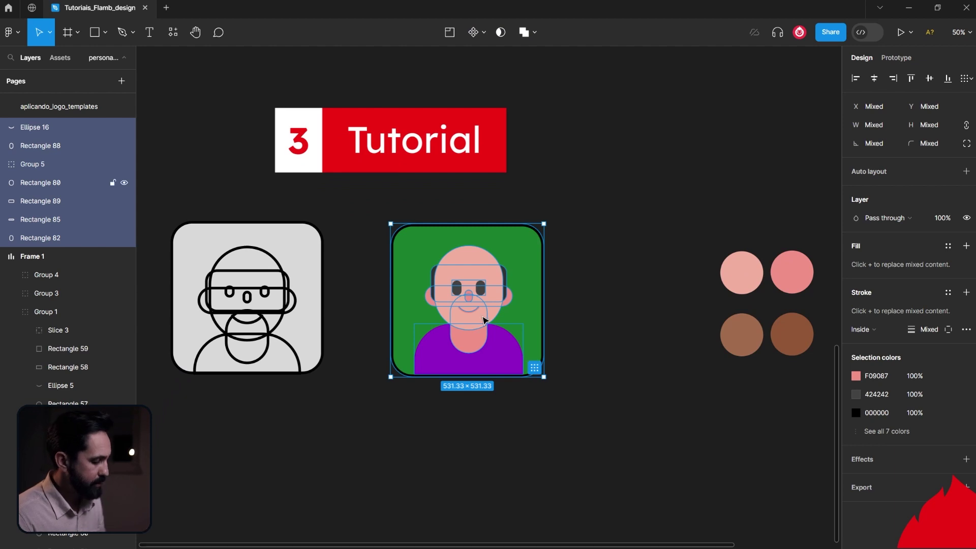
pyautogui.moveTo(483, 319); pyautogui.dragTo(501, 525)
pyautogui.press('Escape')
pyautogui.scroll(-1, 544, 476)
pyautogui.click(505, 464)
pyautogui.scroll(-2, 517, 393)
# Step: Extend the copy's hair shape upward, bring it forward, and shorten it to 105 tall
pyautogui.click(549, 345)
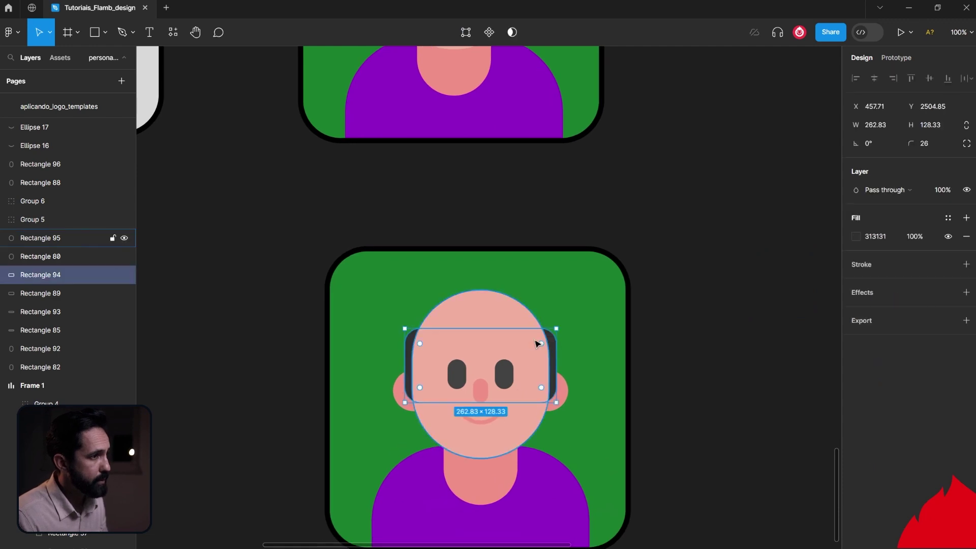
pyautogui.moveTo(511, 322); pyautogui.dragTo(511, 278)
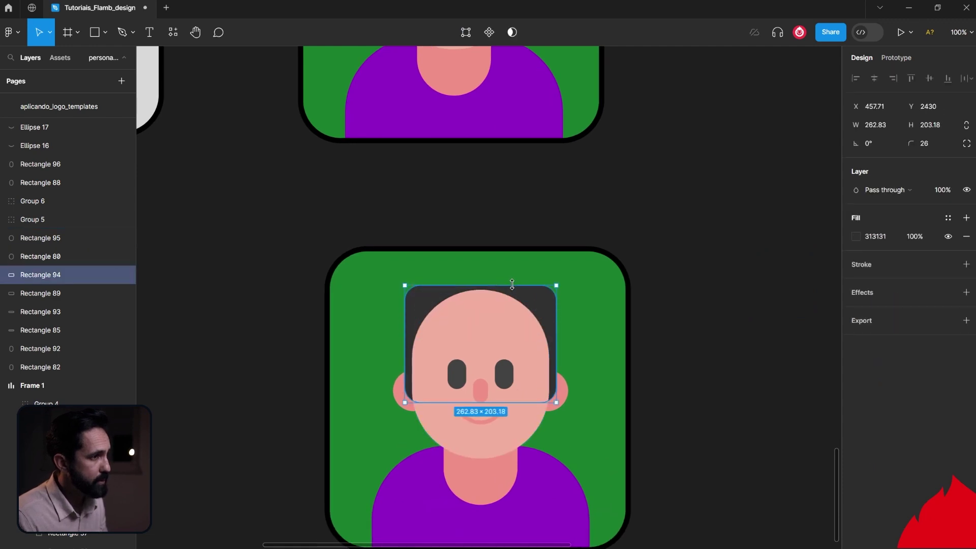
pyautogui.click(715, 374)
pyautogui.click(549, 302)
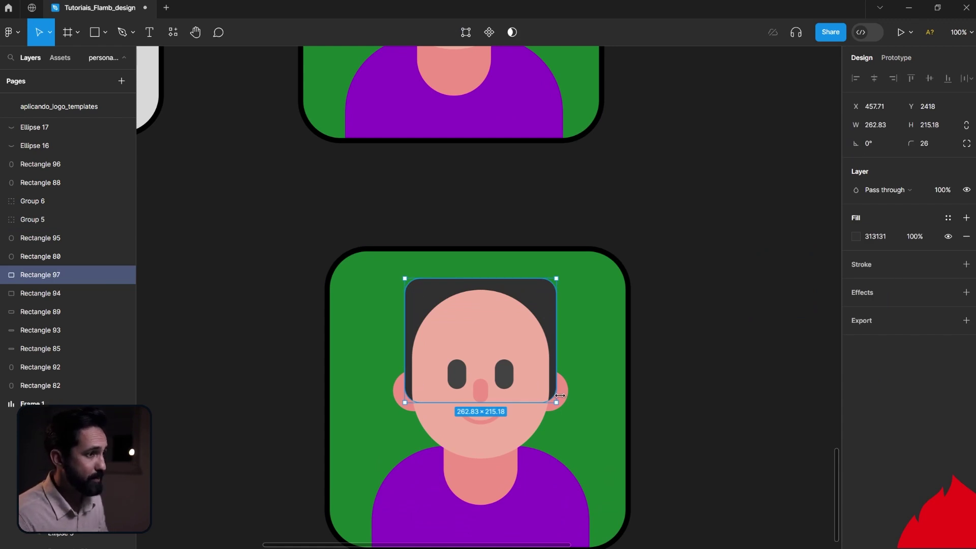
pyautogui.hotkey('ctrl', ']')
pyautogui.hotkey('ctrl', ']')
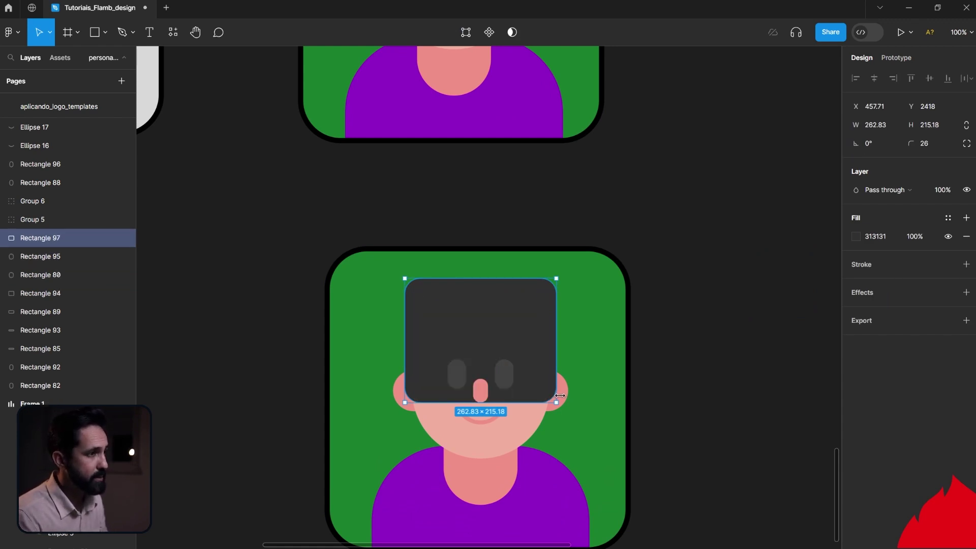
pyautogui.moveTo(537, 405); pyautogui.dragTo(541, 334)
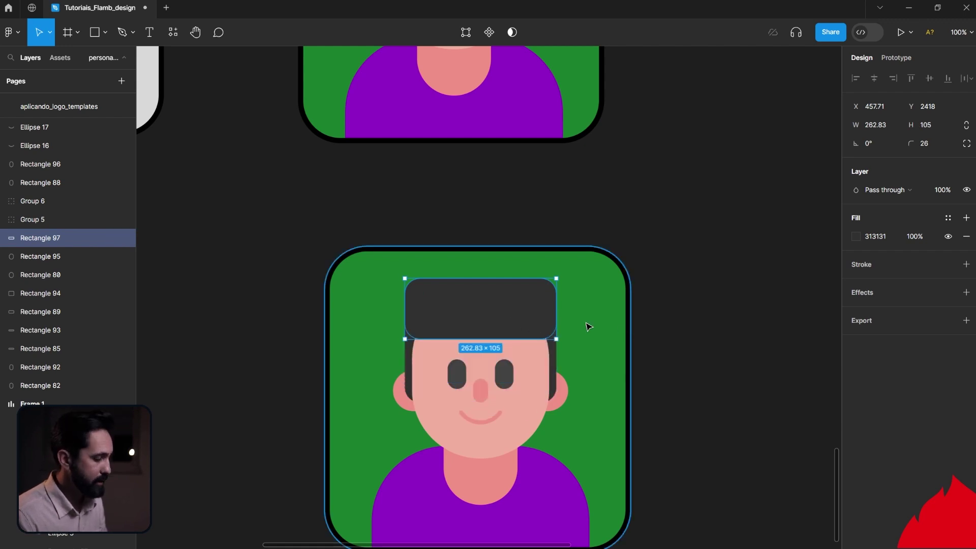
# Step: Curve the front hair block's bottom-right corner into a sweeping fringe
pyautogui.click(561, 313)
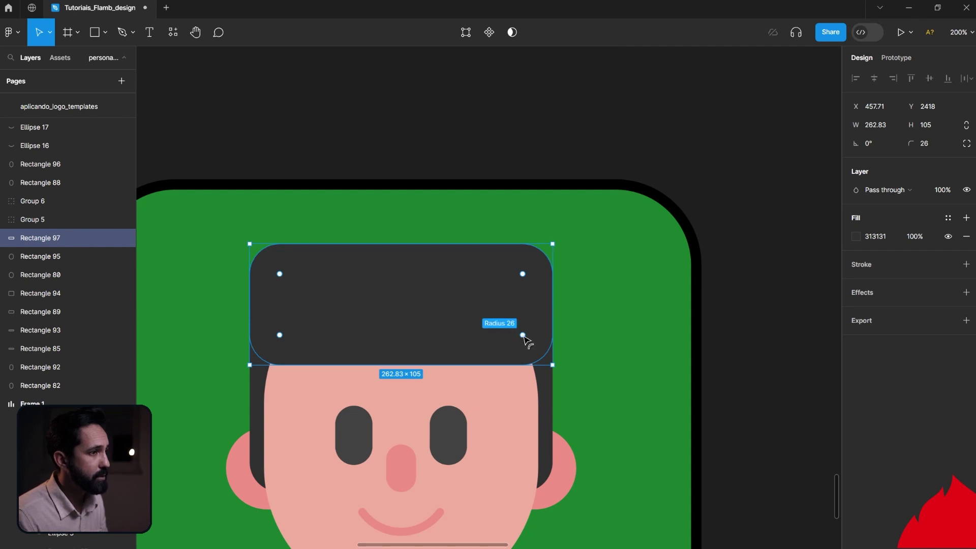
pyautogui.moveTo(523, 336); pyautogui.dragTo(530, 349)
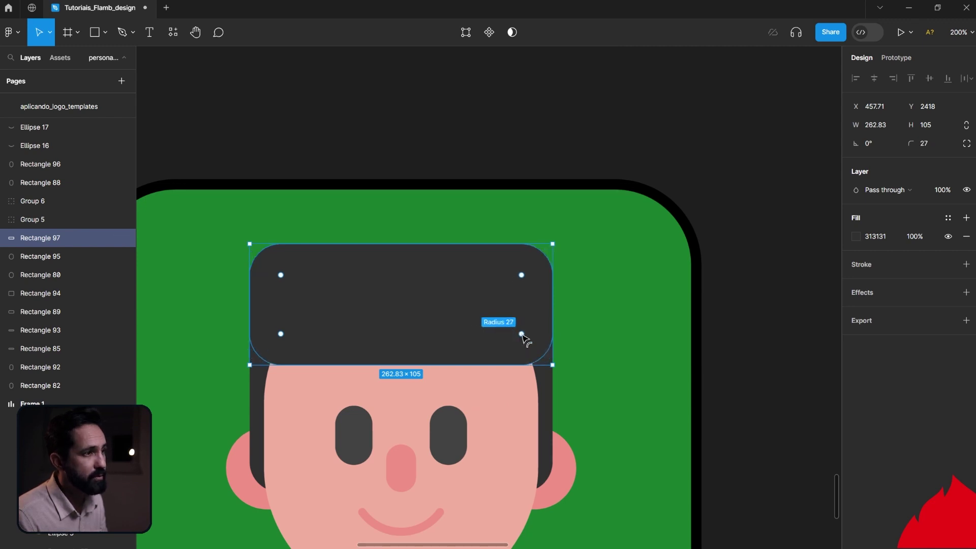
pyautogui.hotkey('ctrl', 'z')
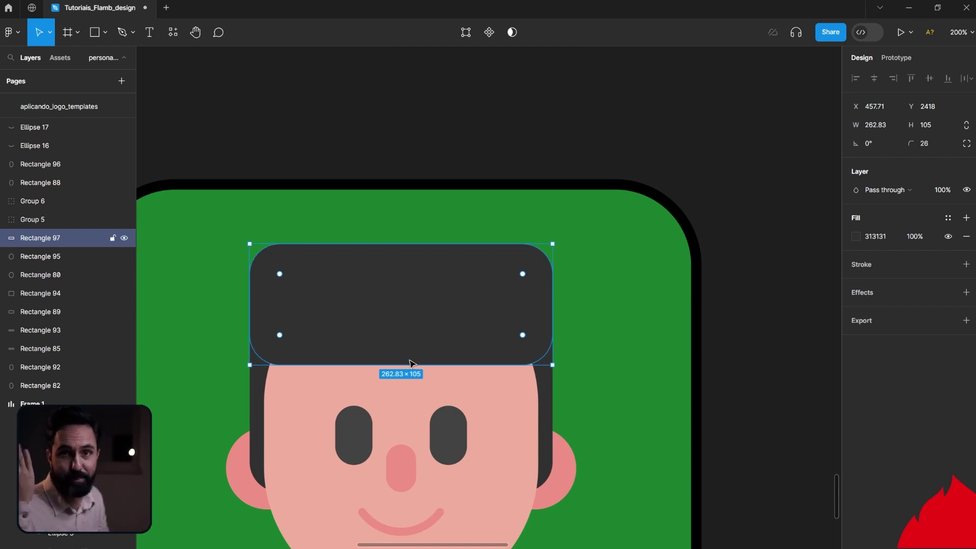
pyautogui.doubleClick(453, 331)
pyautogui.moveTo(591, 340); pyautogui.dragTo(532, 393)
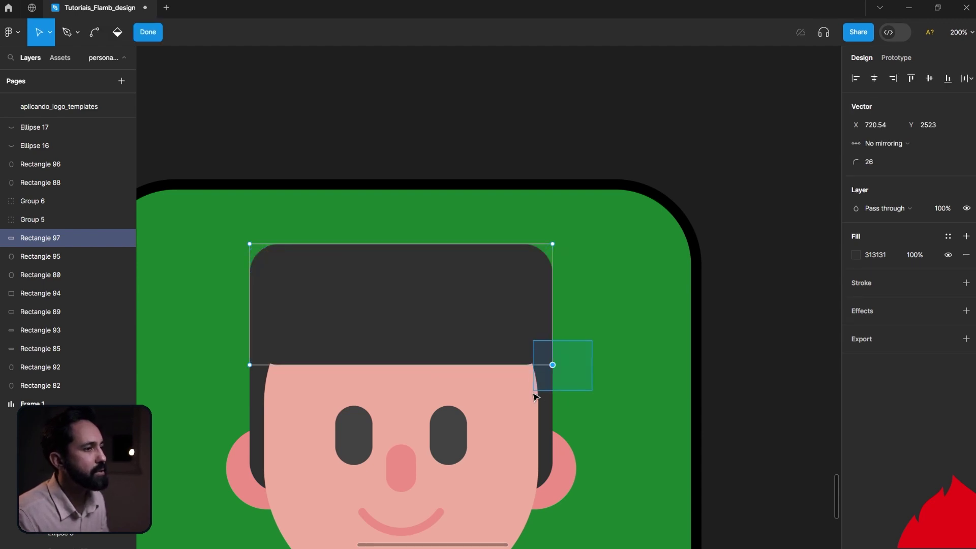
pyautogui.moveTo(851, 164)
pyautogui.mouseDown()
pyautogui.moveTo(861, 165)
pyautogui.moveTo(93, 147)
pyautogui.mouseUp()
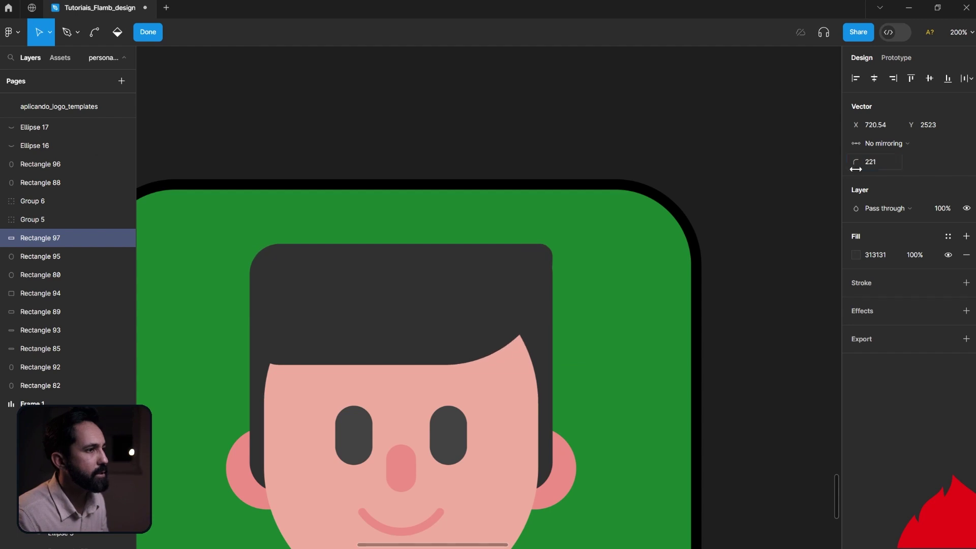
pyautogui.press('Escape')
# Step: Narrow the front hair block and round the corners of the tall back hair shape
pyautogui.moveTo(554, 310); pyautogui.dragTo(523, 308)
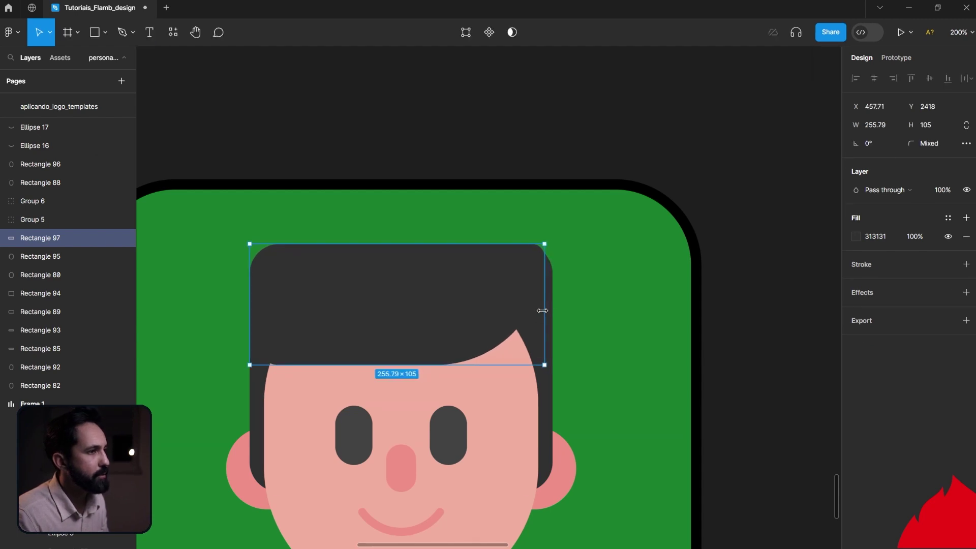
pyautogui.click(543, 279)
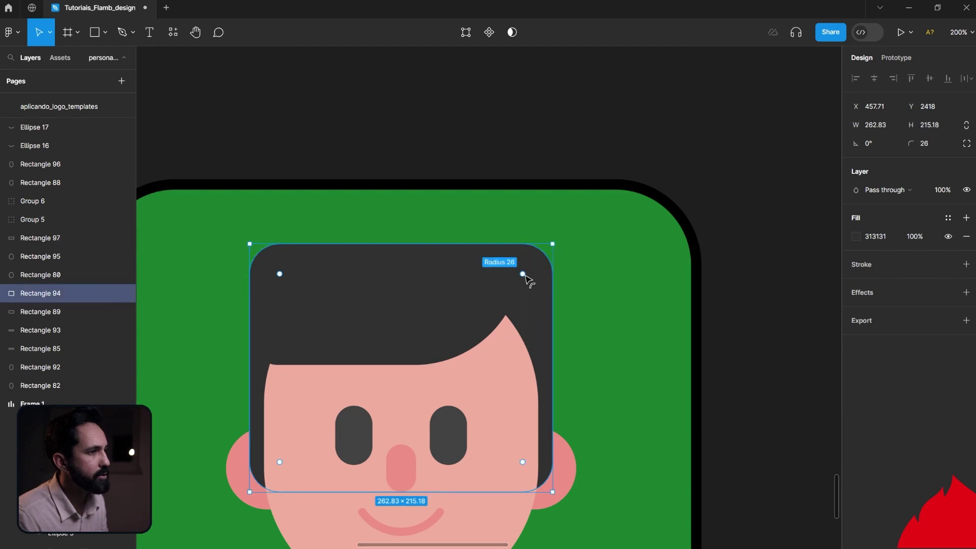
pyautogui.moveTo(525, 277); pyautogui.dragTo(481, 334)
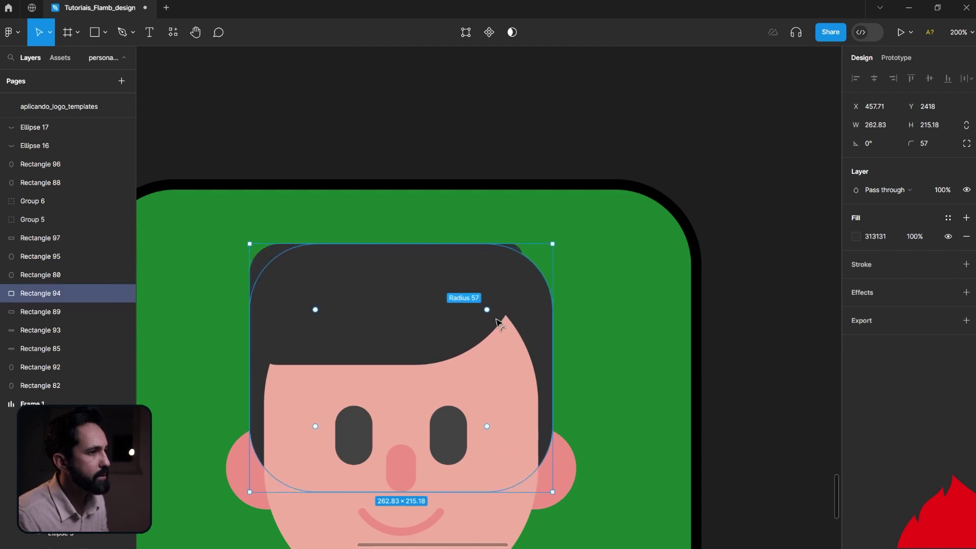
pyautogui.scroll(-3, 385, 163)
pyautogui.click(385, 163)
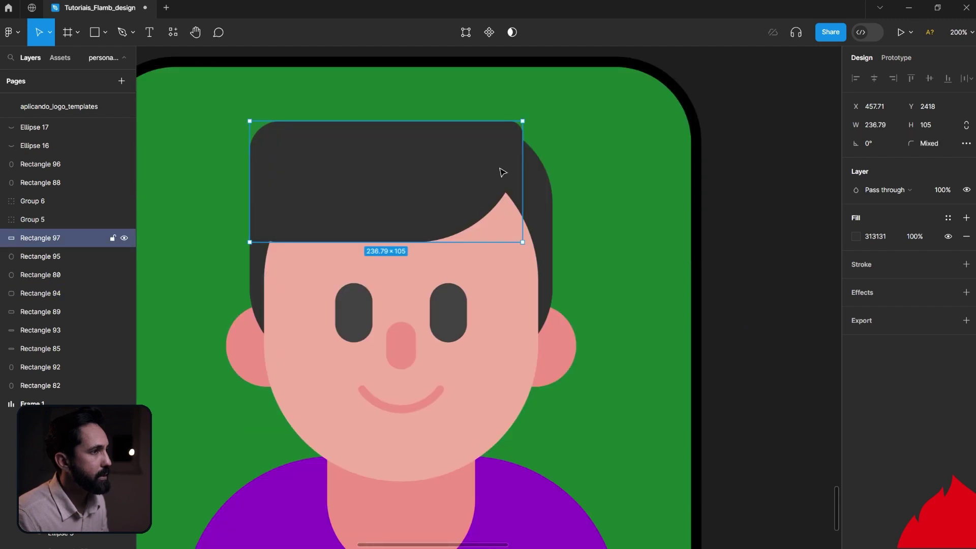
pyautogui.moveTo(525, 172); pyautogui.dragTo(518, 173)
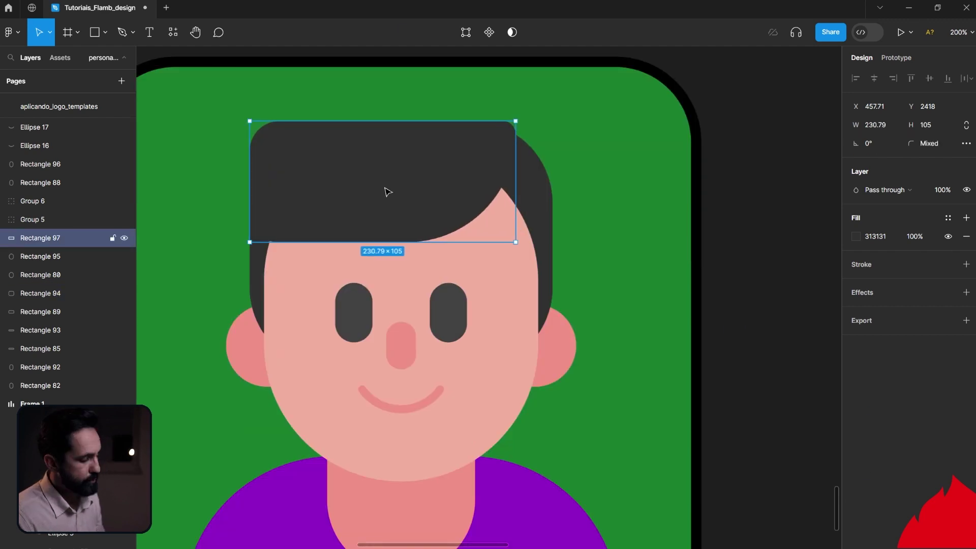
# Step: Copy the hair block over the head's right side and round its top-right corner to 61
pyautogui.moveTo(277, 188); pyautogui.dragTo(675, 179)
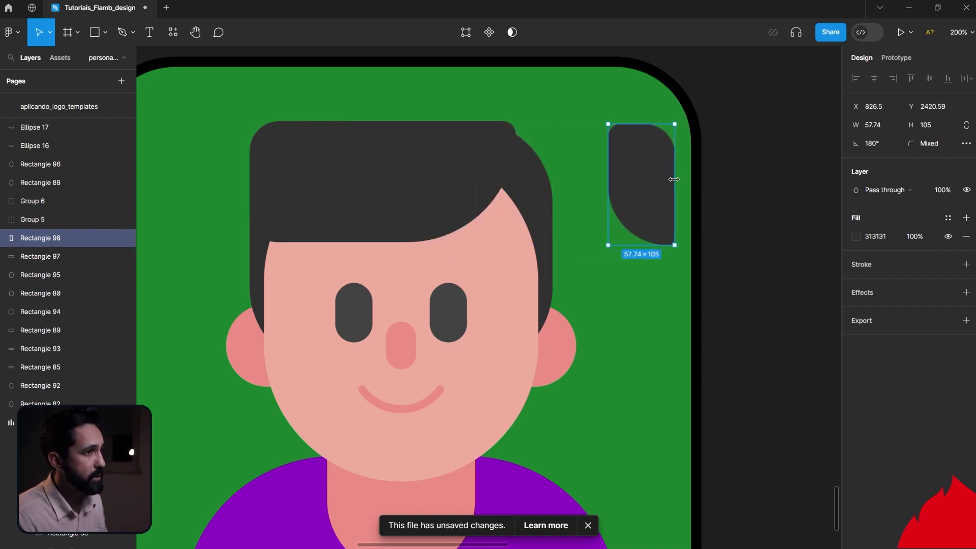
pyautogui.moveTo(674, 179)
pyautogui.mouseDown()
pyautogui.moveTo(788, 176)
pyautogui.moveTo(520, 191)
pyautogui.mouseUp()
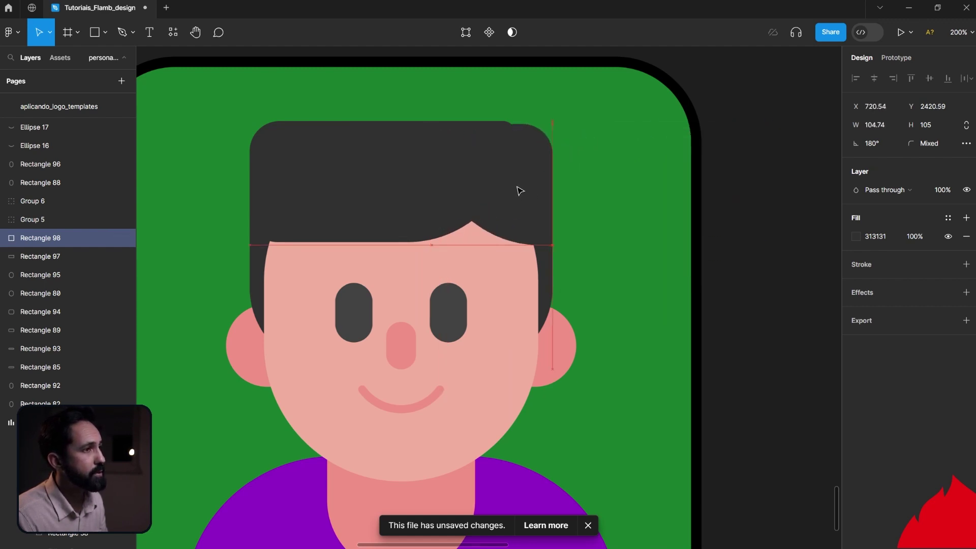
pyautogui.doubleClick(531, 160)
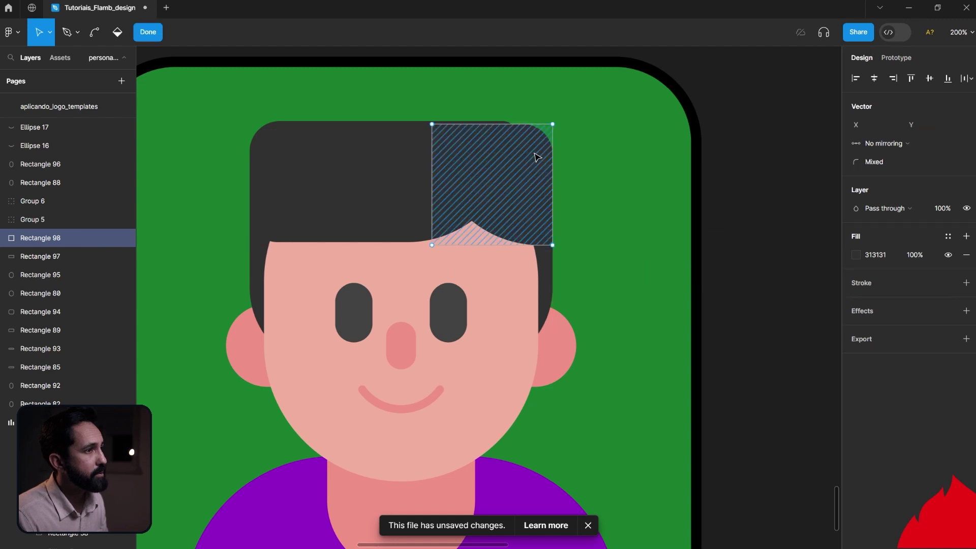
pyautogui.click(553, 123)
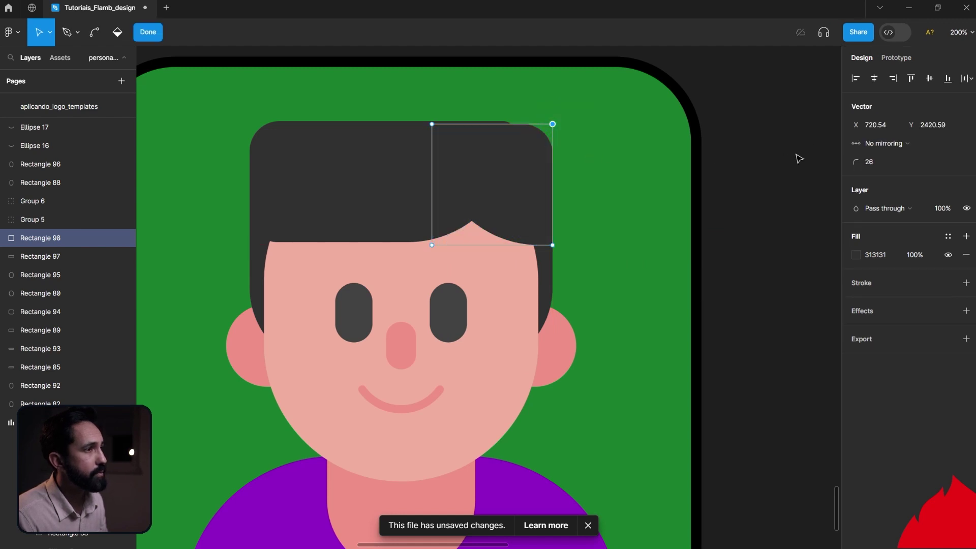
pyautogui.moveTo(858, 161); pyautogui.dragTo(898, 163)
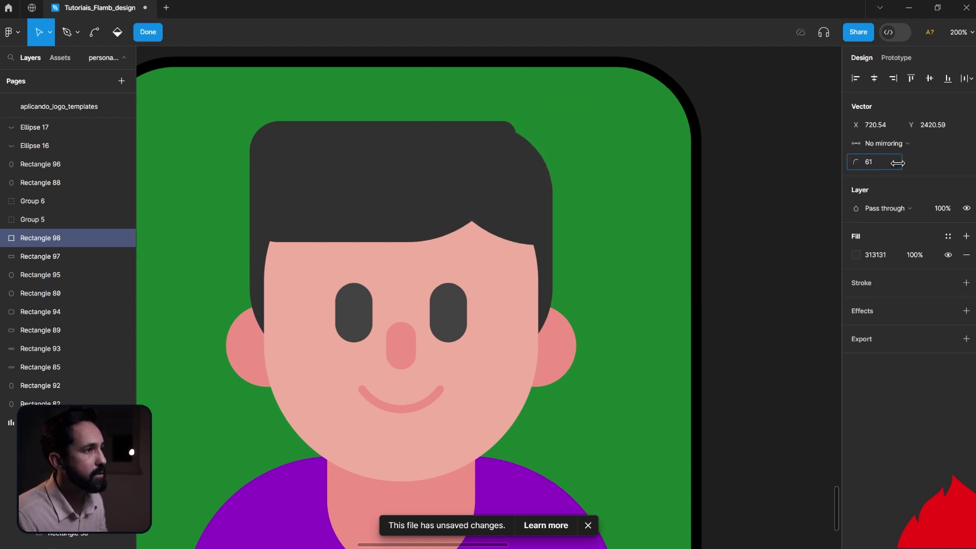
pyautogui.moveTo(561, 253); pyautogui.dragTo(426, 118)
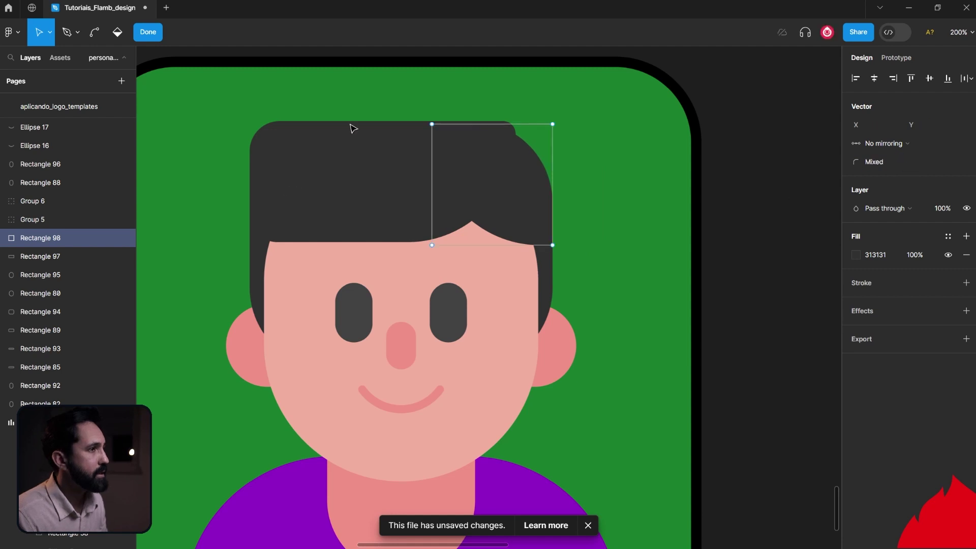
pyautogui.click(756, 173)
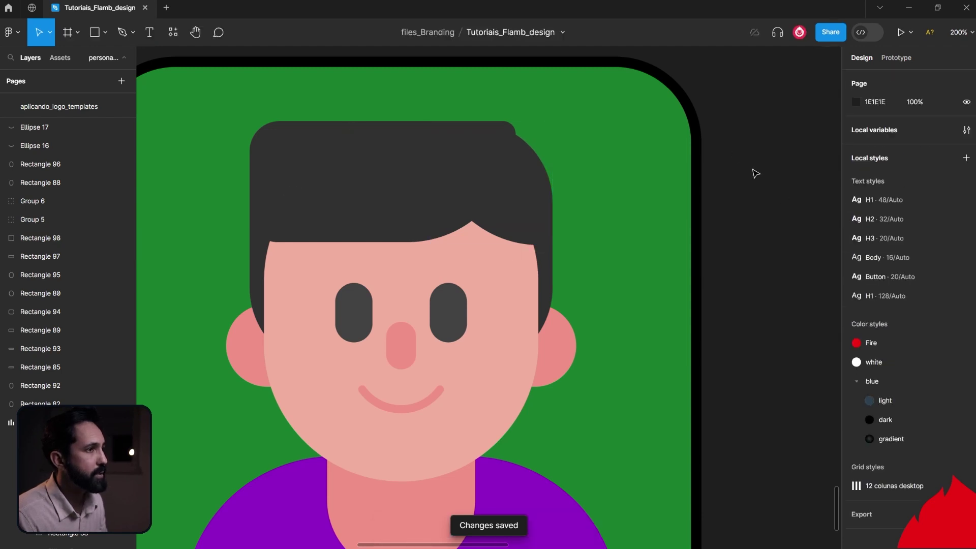
# Step: Shift the front hair block's points up slightly
pyautogui.doubleClick(344, 174)
pyautogui.moveTo(478, 144); pyautogui.dragTo(478, 138)
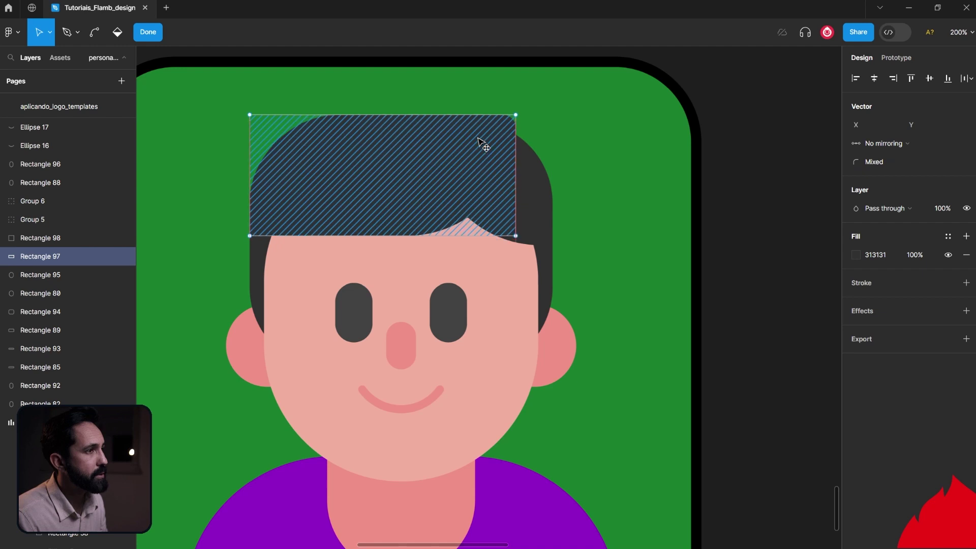
pyautogui.click(763, 192)
pyautogui.scroll(-5, 764, 192)
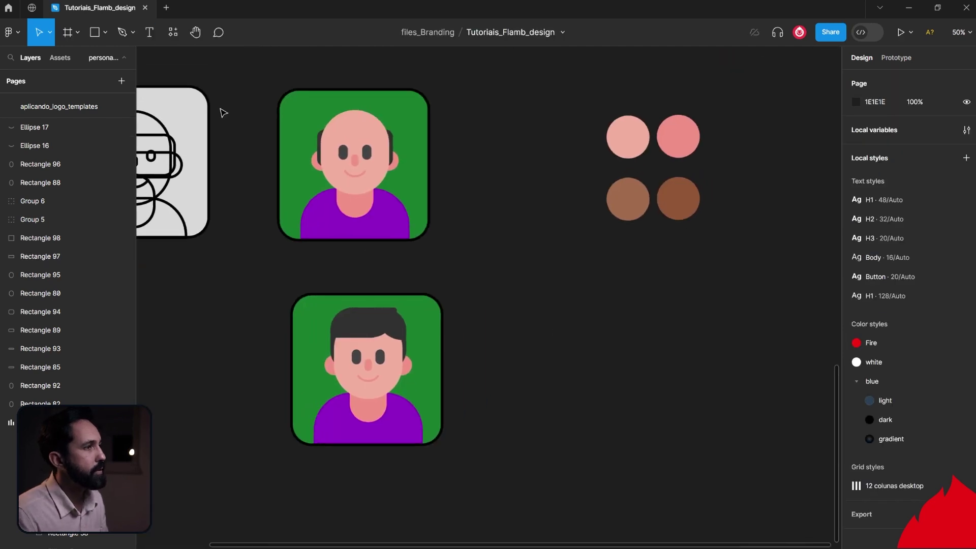
# Step: Duplicate the bald avatar and stretch the dark shape behind its head taller
pyautogui.moveTo(256, 62)
pyautogui.mouseDown()
pyautogui.moveTo(430, 235)
pyautogui.moveTo(572, 419)
pyautogui.mouseUp()
pyautogui.click(669, 392)
pyautogui.scroll(3, 626, 344)
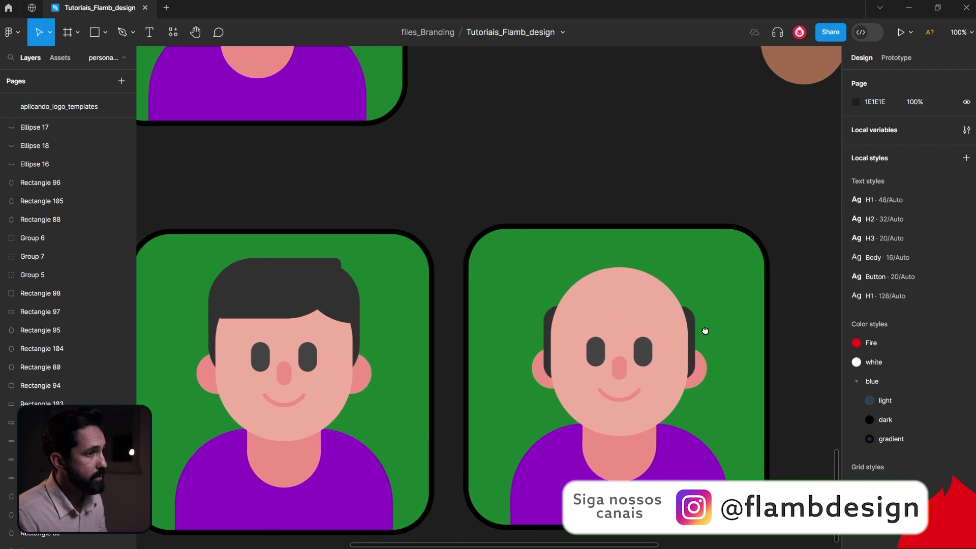
pyautogui.moveTo(627, 344)
pyautogui.mouseDown()
pyautogui.moveTo(687, 321)
pyautogui.moveTo(671, 254)
pyautogui.mouseUp()
pyautogui.click(674, 328)
pyautogui.moveTo(616, 375); pyautogui.dragTo(616, 453)
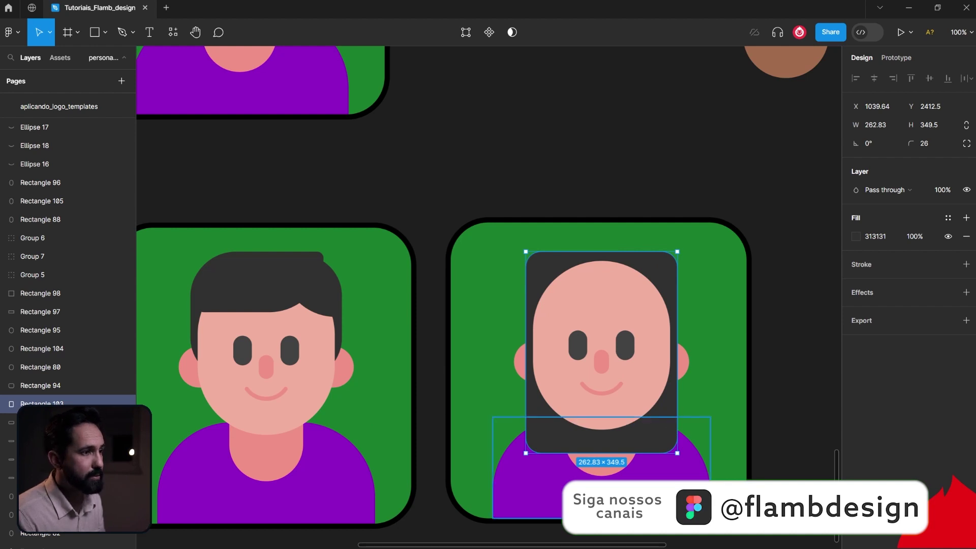
# Step: Send the dark hair shape backward behind the neck and body
pyautogui.click(513, 457)
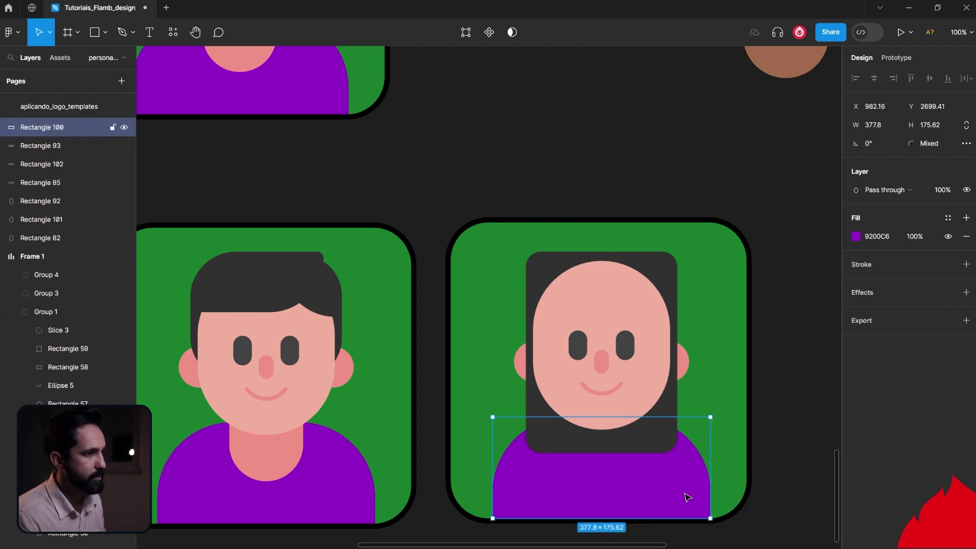
pyautogui.click(645, 432)
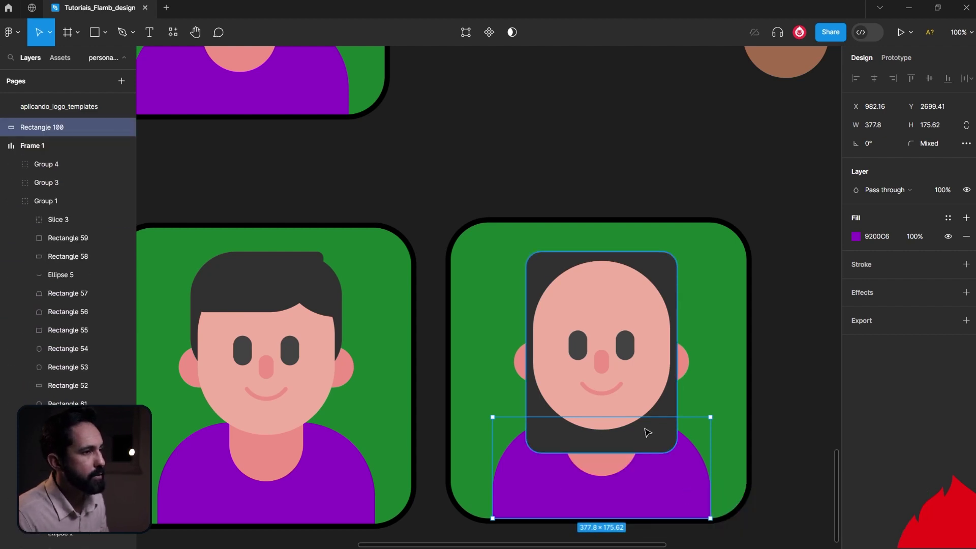
pyautogui.keyDown('shift'); pyautogui.click(686, 358); pyautogui.keyUp('shift')
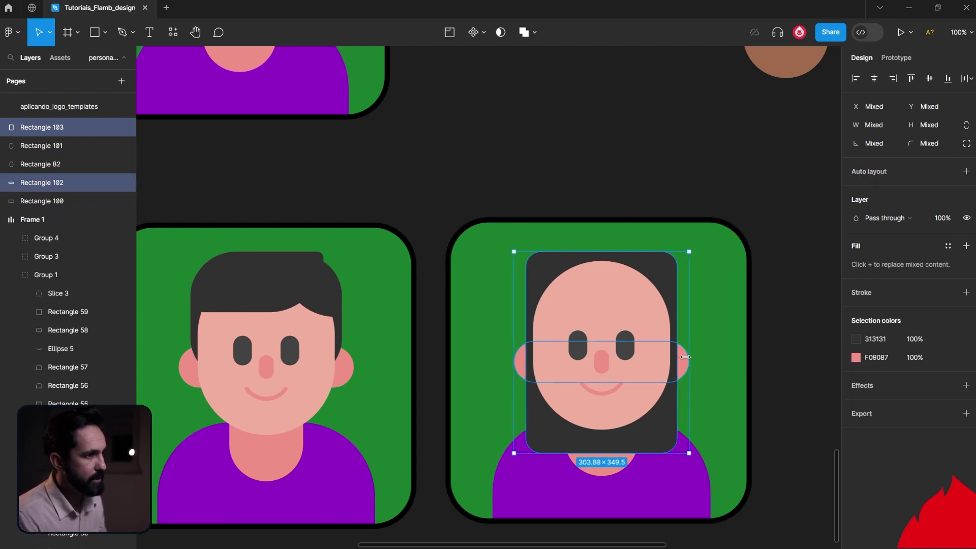
pyautogui.hotkey('ctrl', '[')
pyautogui.hotkey('ctrl', '[')
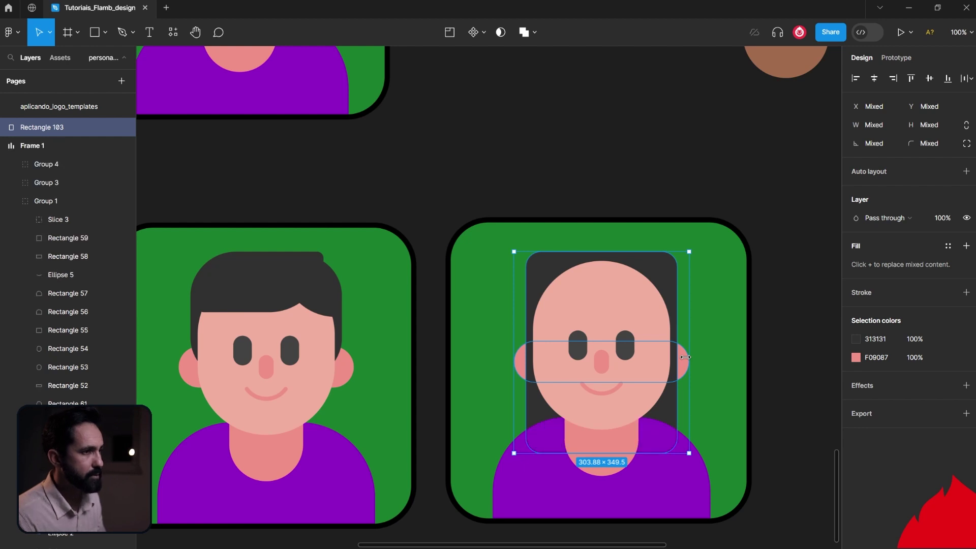
pyautogui.click(793, 389)
pyautogui.scroll(1, 712, 330)
# Step: Round the 262.83 × 349.5 hair shape to corner radius 114
pyautogui.click(665, 284)
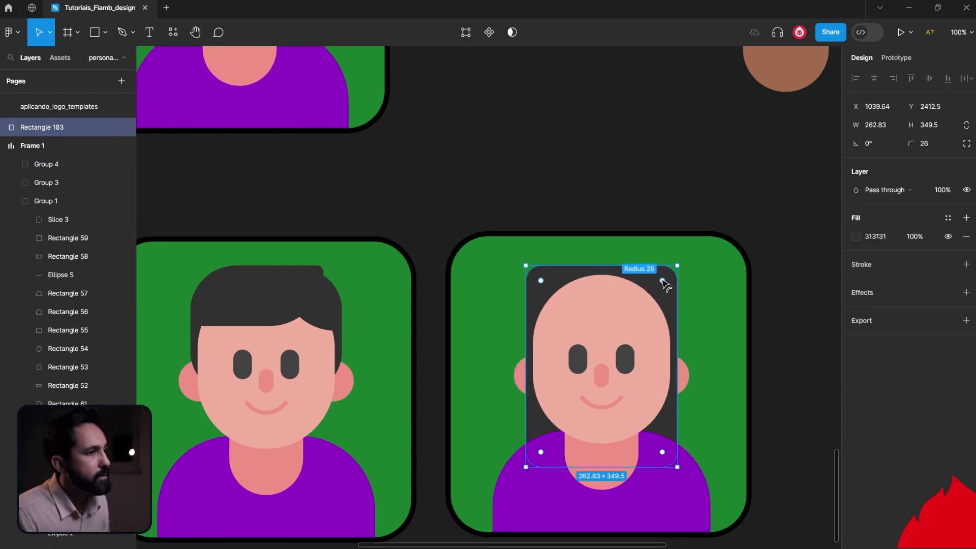
pyautogui.moveTo(663, 281); pyautogui.dragTo(616, 336)
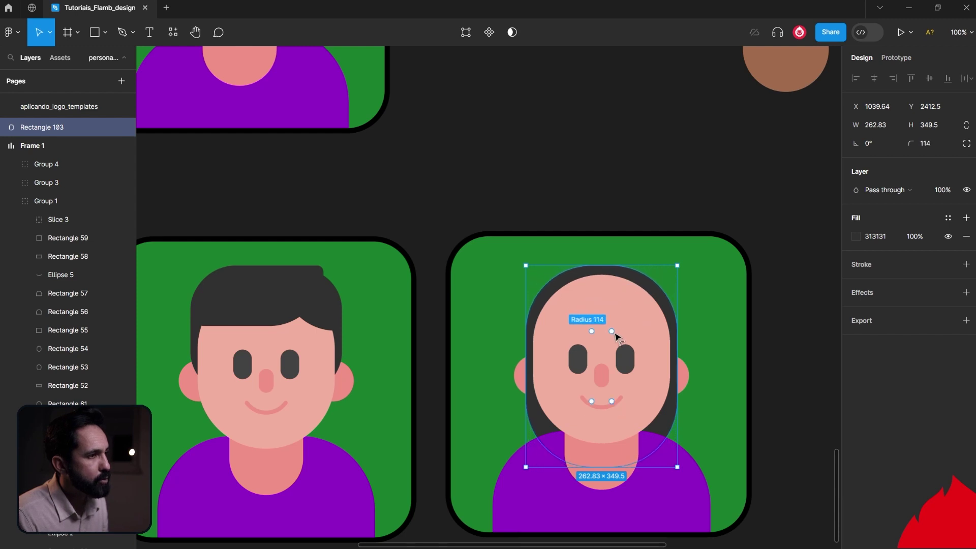
pyautogui.click(804, 356)
pyautogui.scroll(1, 803, 355)
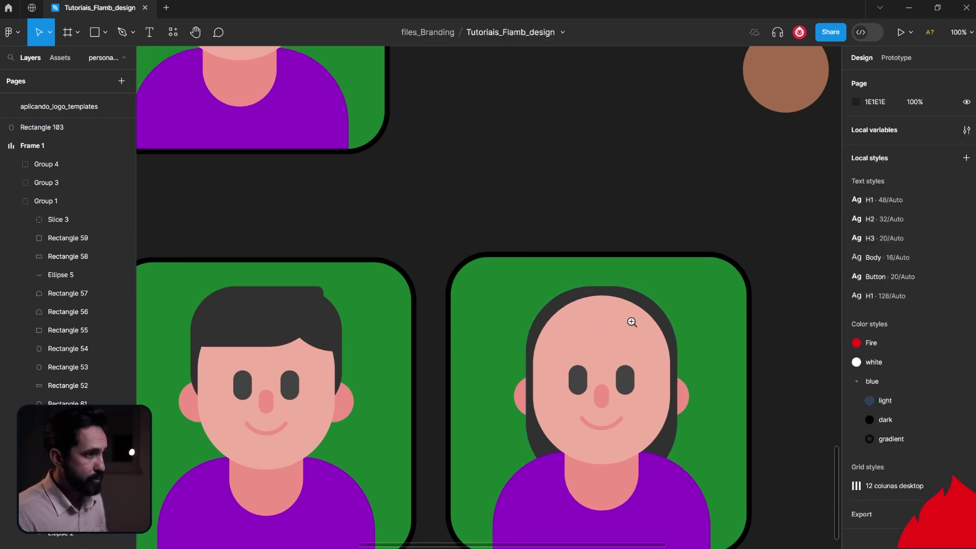
pyautogui.click(632, 322)
pyautogui.scroll(-1, 638, 316)
# Step: Duplicate the face oval, fill it with the dark hair colour 313131, and nudge it up
pyautogui.click(653, 279)
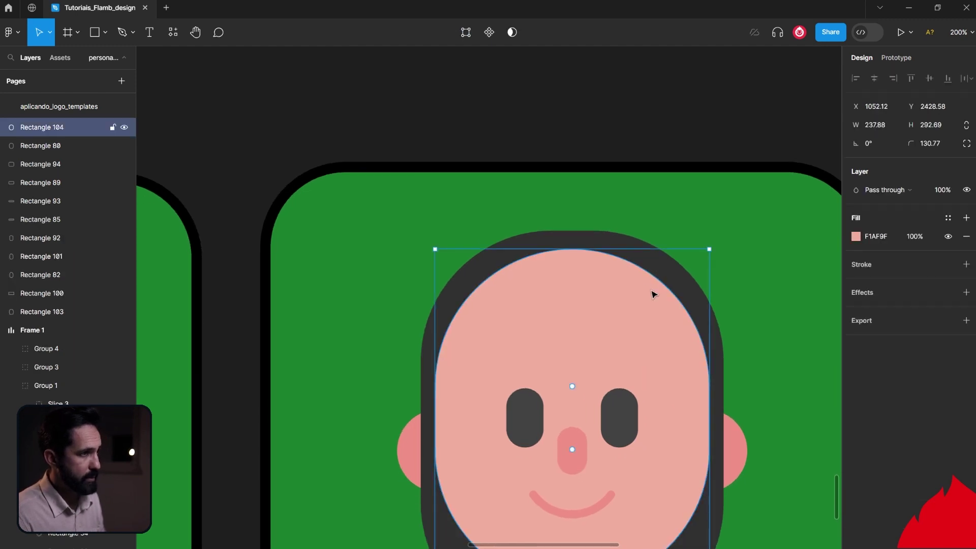
pyautogui.scroll(-3, 654, 294)
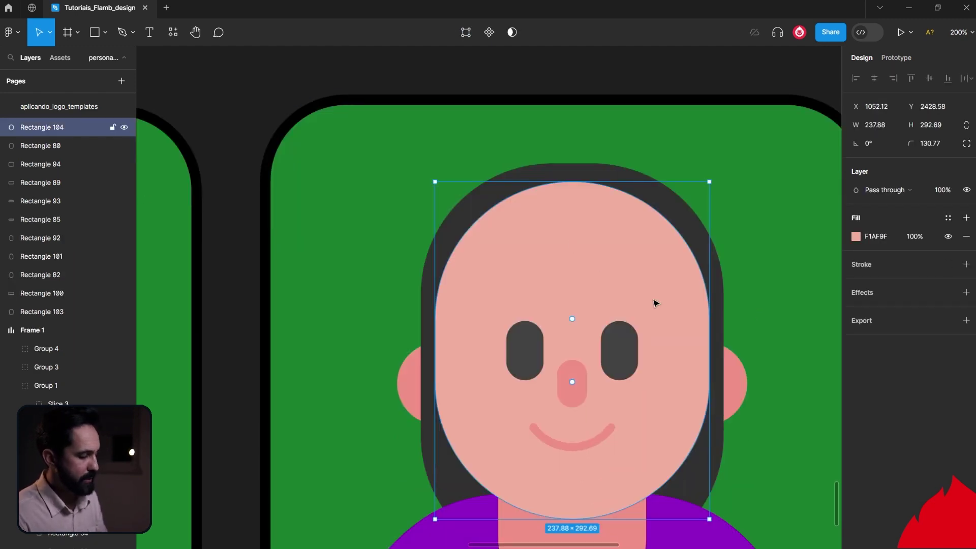
pyautogui.hotkey('ctrl', 'd')
pyautogui.press('i')
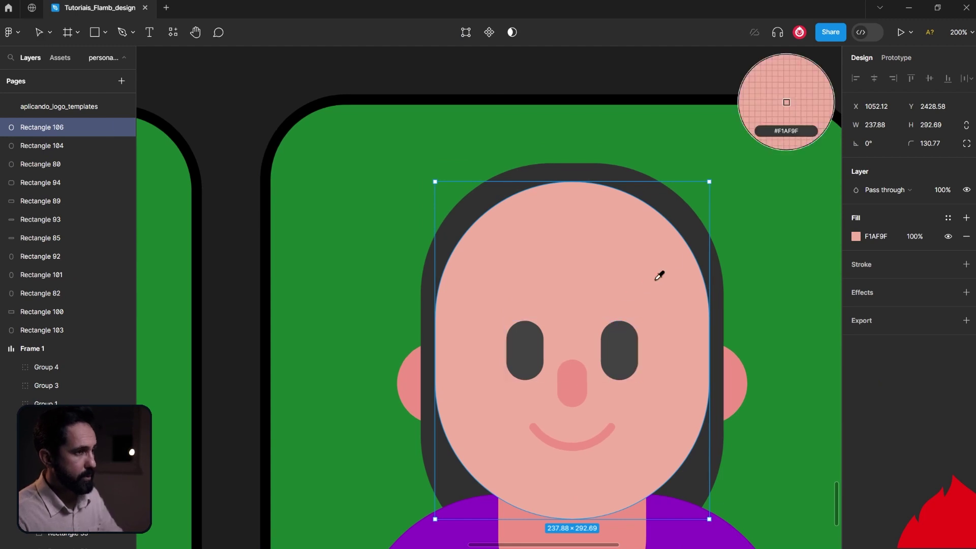
pyautogui.click(713, 235)
pyautogui.moveTo(639, 253); pyautogui.dragTo(639, 242)
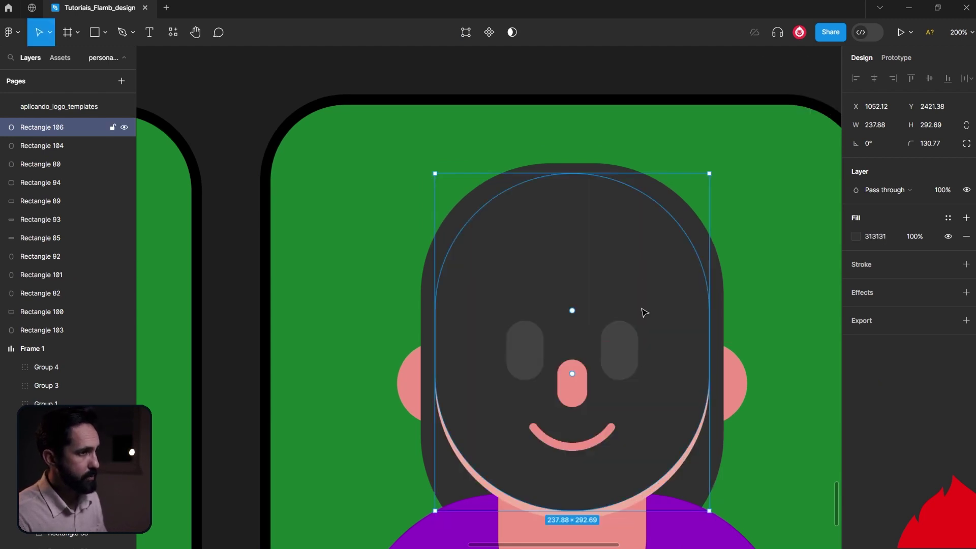
# Step: Set the dark copy's bottom corner radius to 0 and shorten it into straight bangs
pyautogui.doubleClick(626, 486)
pyautogui.moveTo(348, 454); pyautogui.dragTo(813, 539)
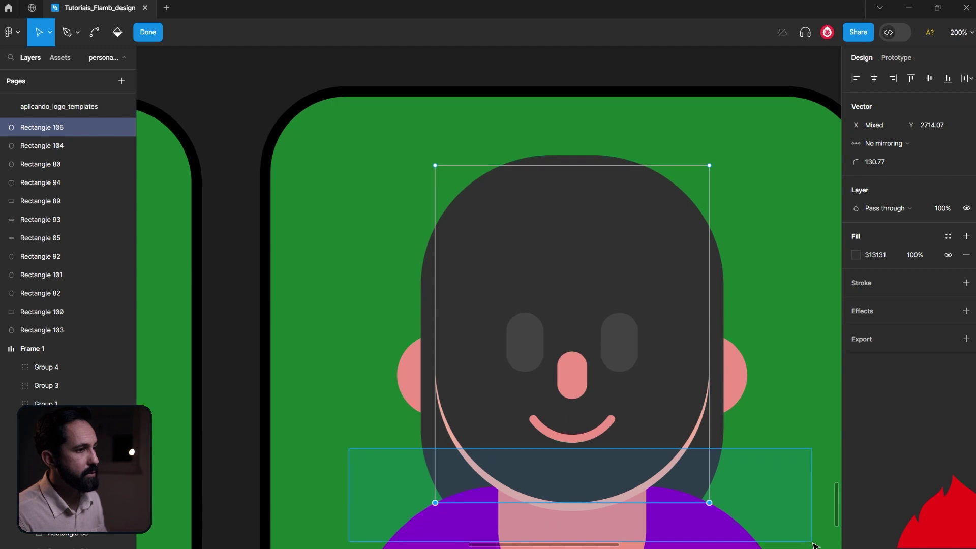
pyautogui.click(870, 163)
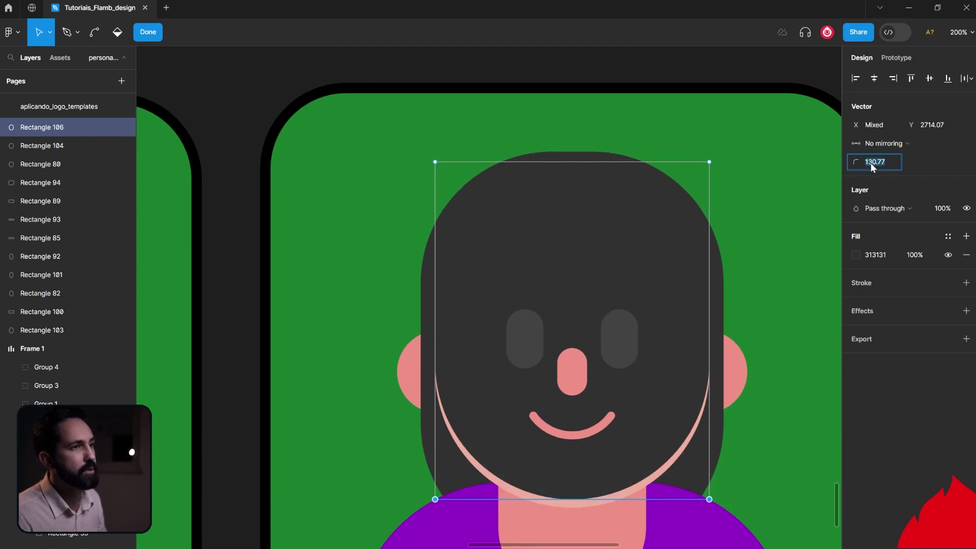
pyautogui.write('0')
pyautogui.press('Return')
pyautogui.press('Escape')
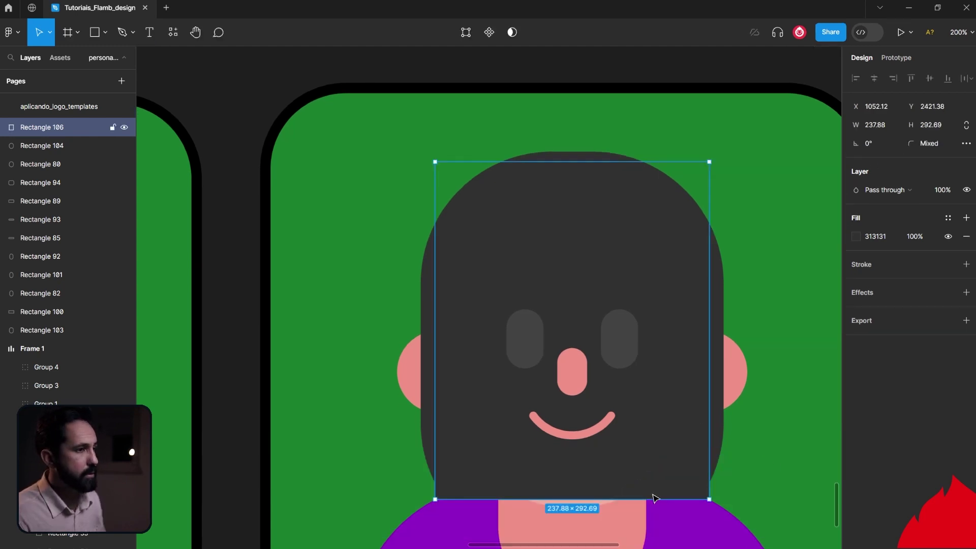
pyautogui.moveTo(657, 500); pyautogui.dragTo(639, 283)
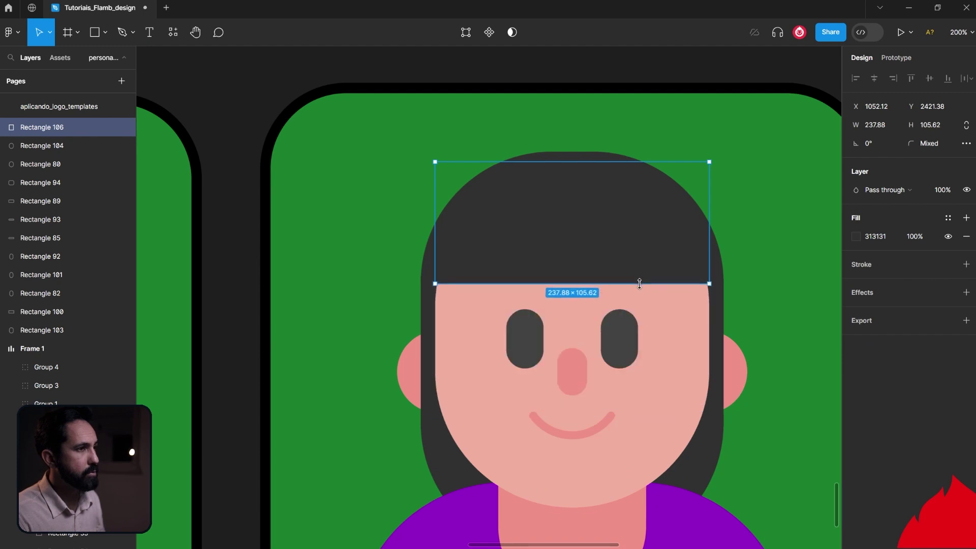
pyautogui.click(603, 388)
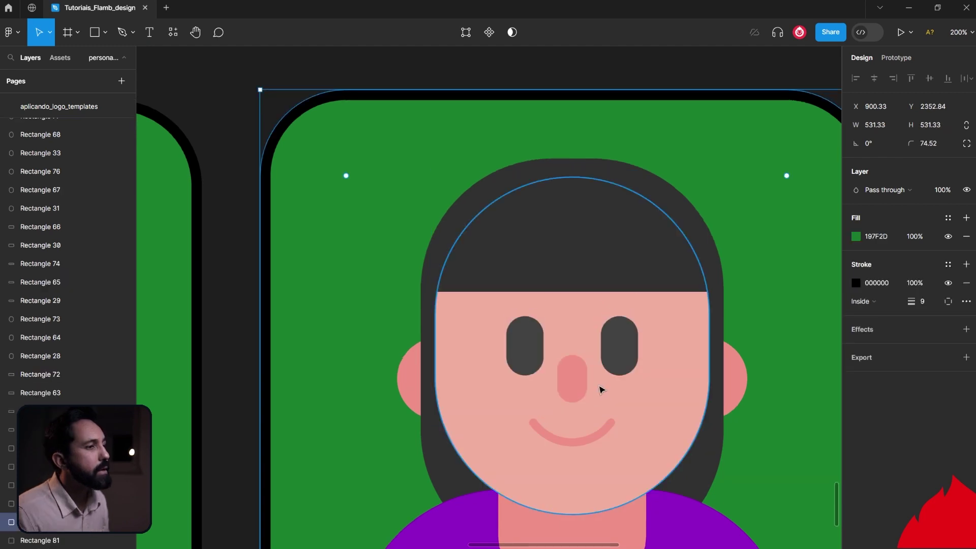
# Step: Narrow the nose, set its bottom corner radius to 0, and shorten it to half height
pyautogui.click(580, 391)
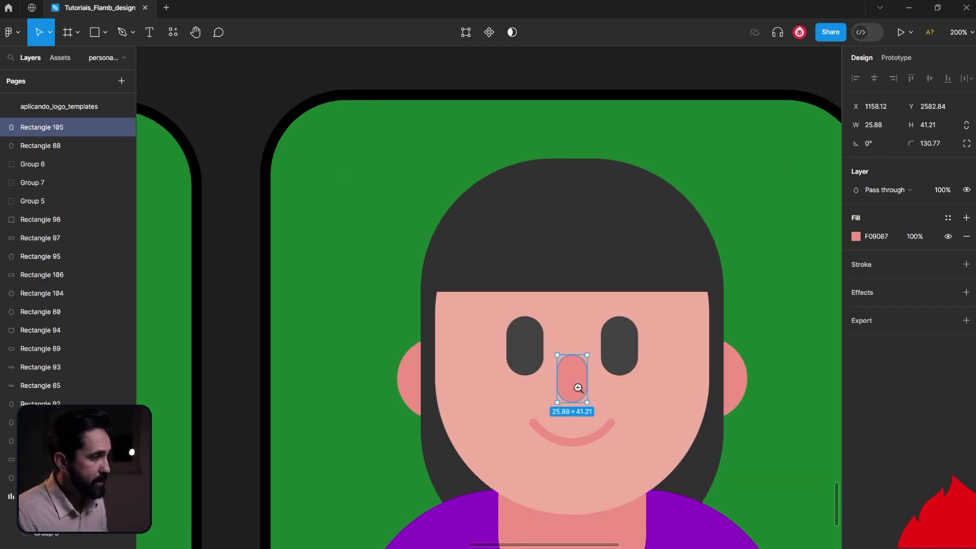
pyautogui.click(579, 388)
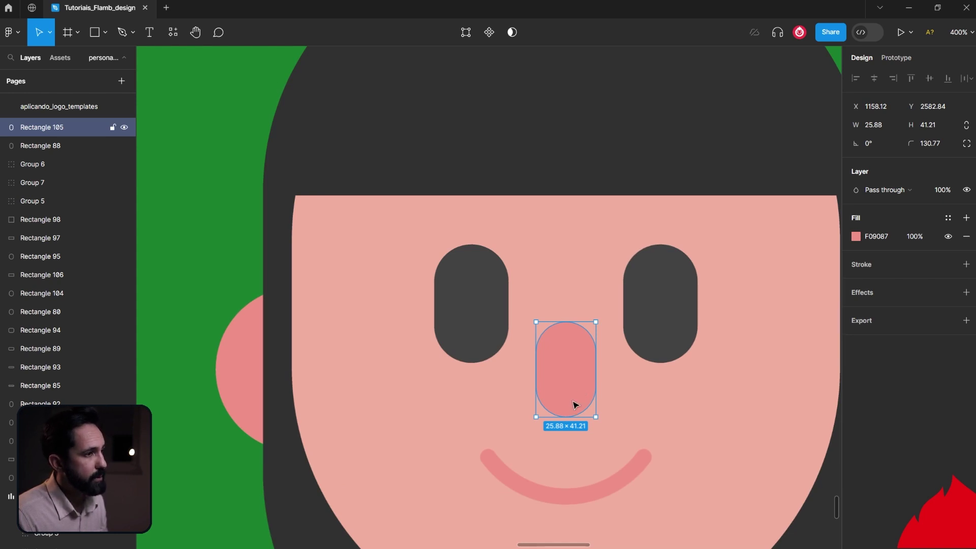
pyautogui.moveTo(595, 368); pyautogui.dragTo(588, 369)
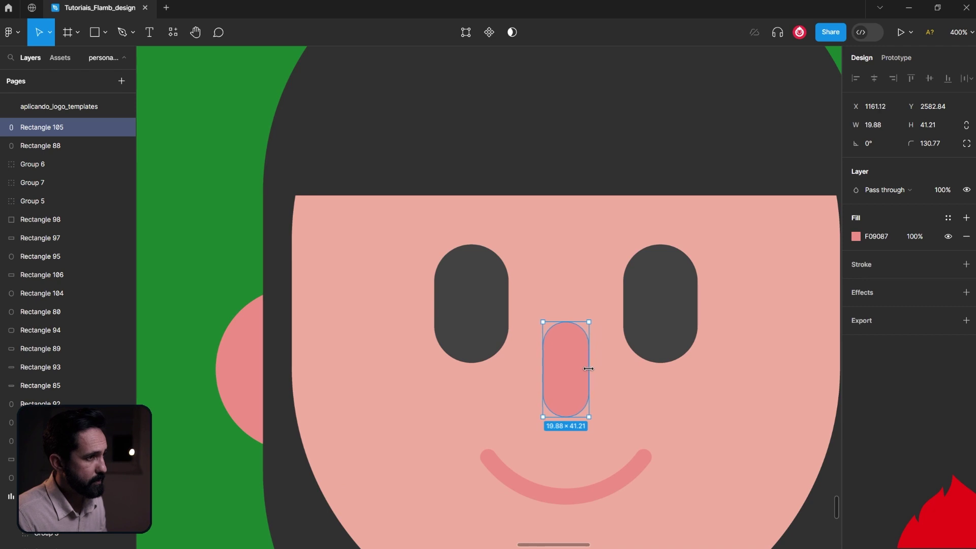
pyautogui.doubleClick(575, 400)
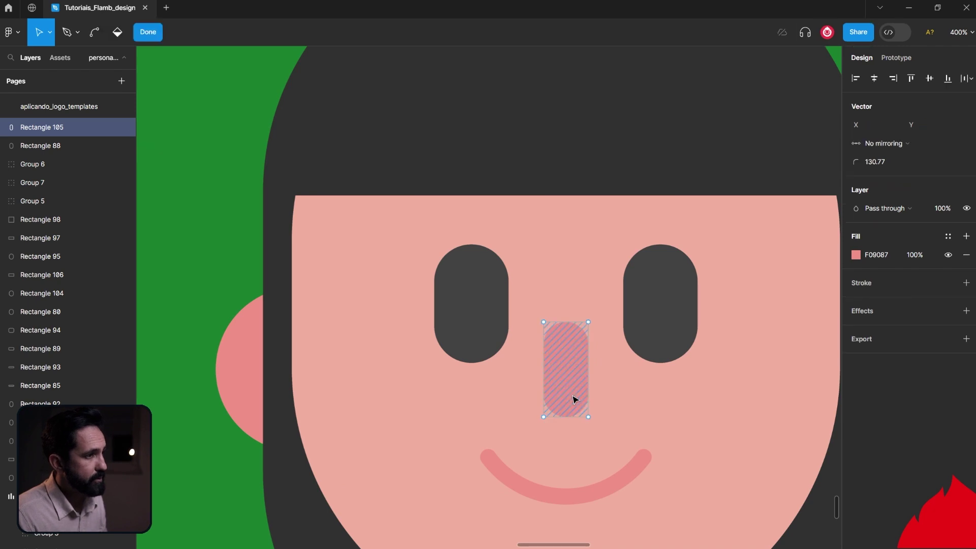
pyautogui.moveTo(529, 405); pyautogui.dragTo(618, 429)
pyautogui.click(893, 163)
pyautogui.write('0')
pyautogui.press('Return')
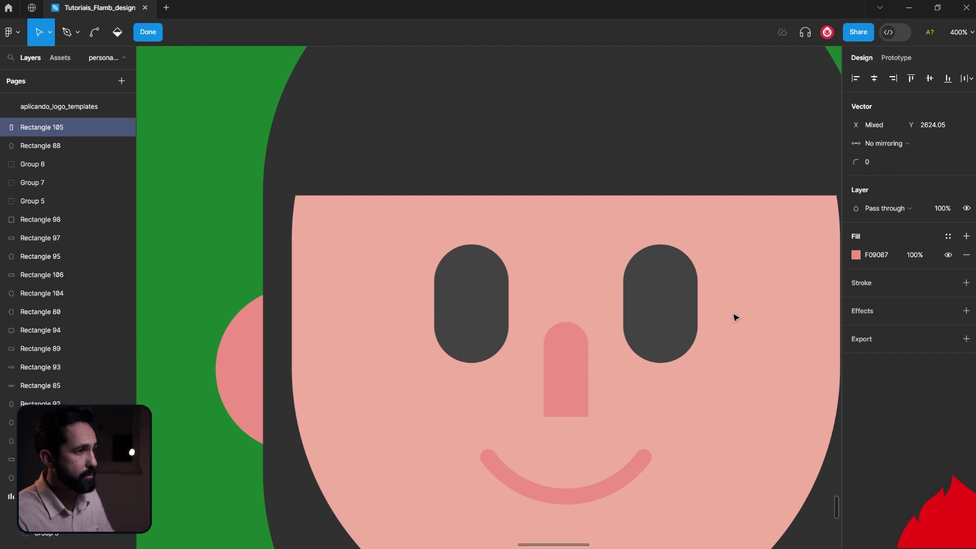
pyautogui.press('Escape')
pyautogui.press('Escape')
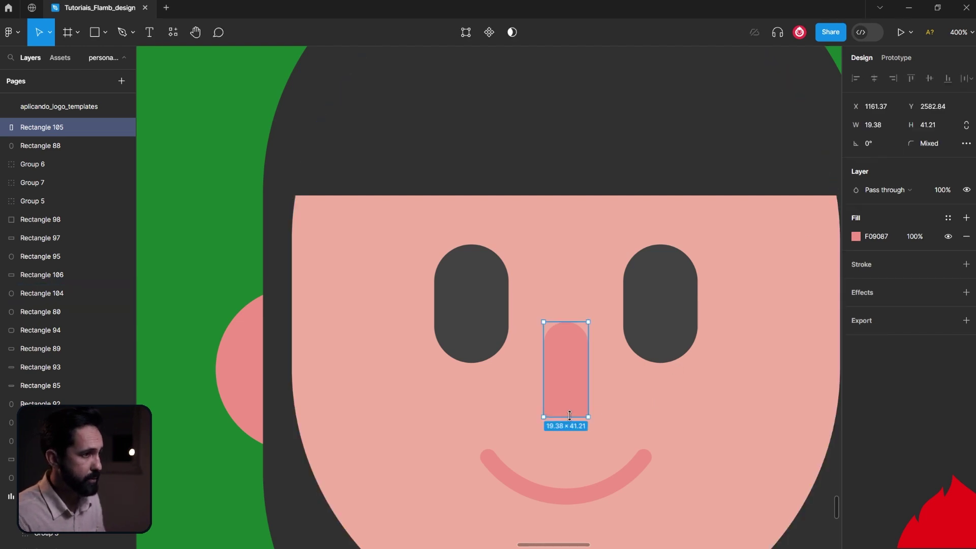
pyautogui.moveTo(569, 416); pyautogui.dragTo(572, 371)
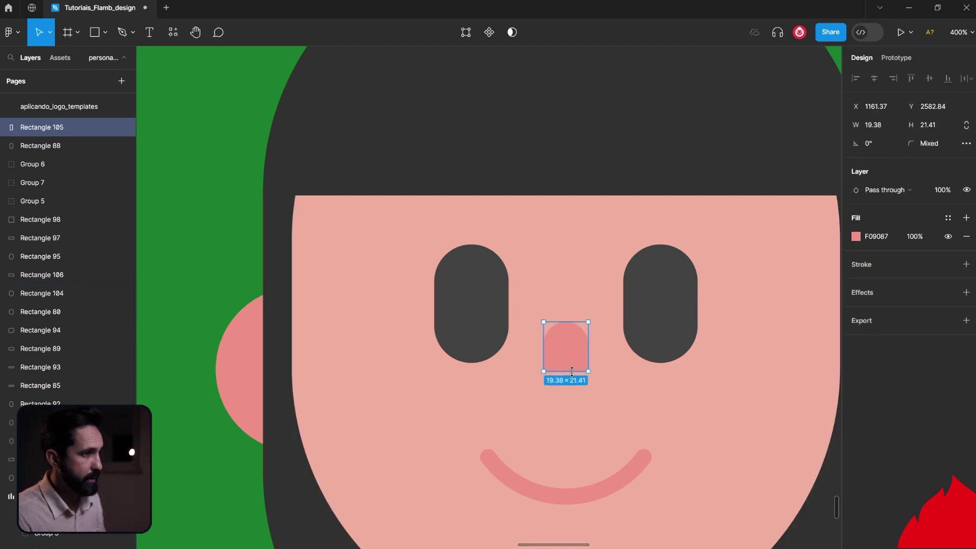
# Step: Give the right eye square bottom corners with corner radius 0
pyautogui.scroll(1, 635, 356)
pyautogui.click(663, 325)
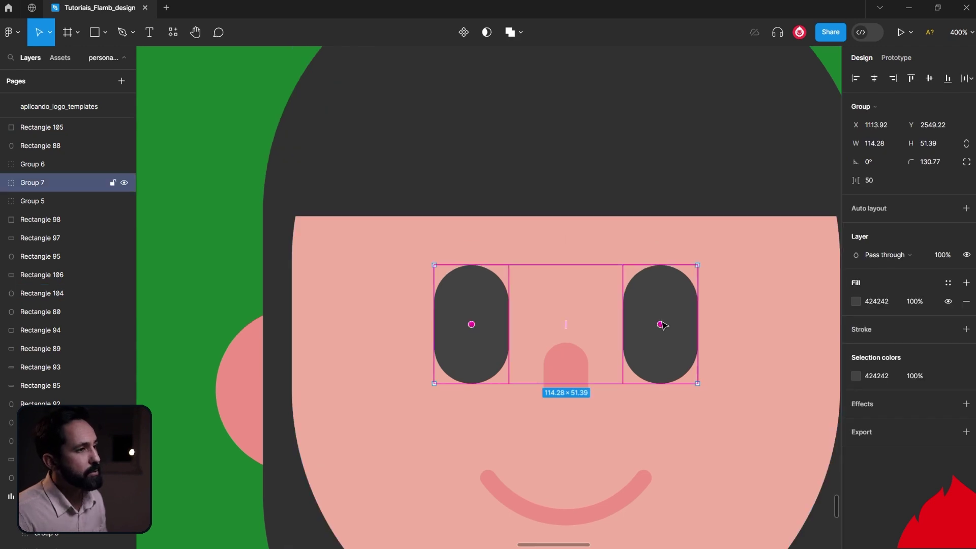
pyautogui.doubleClick(677, 319)
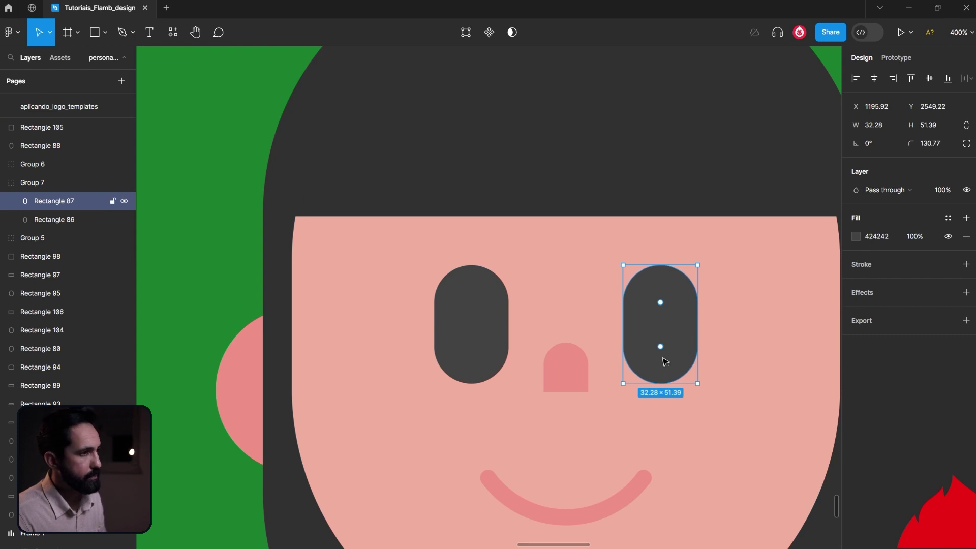
pyautogui.press('Return')
pyautogui.moveTo(602, 357); pyautogui.dragTo(750, 415)
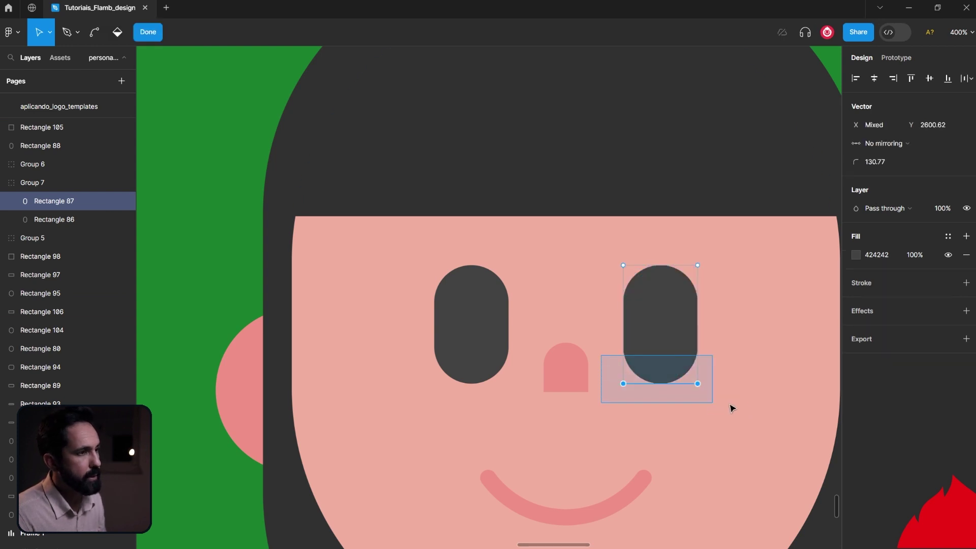
pyautogui.click(879, 163)
pyautogui.write('0')
pyautogui.press('Return')
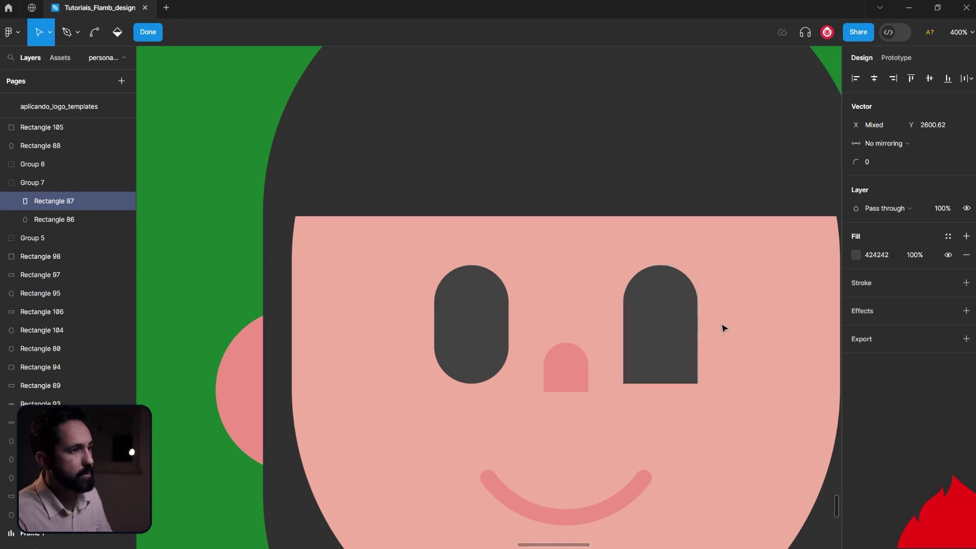
pyautogui.click(666, 330)
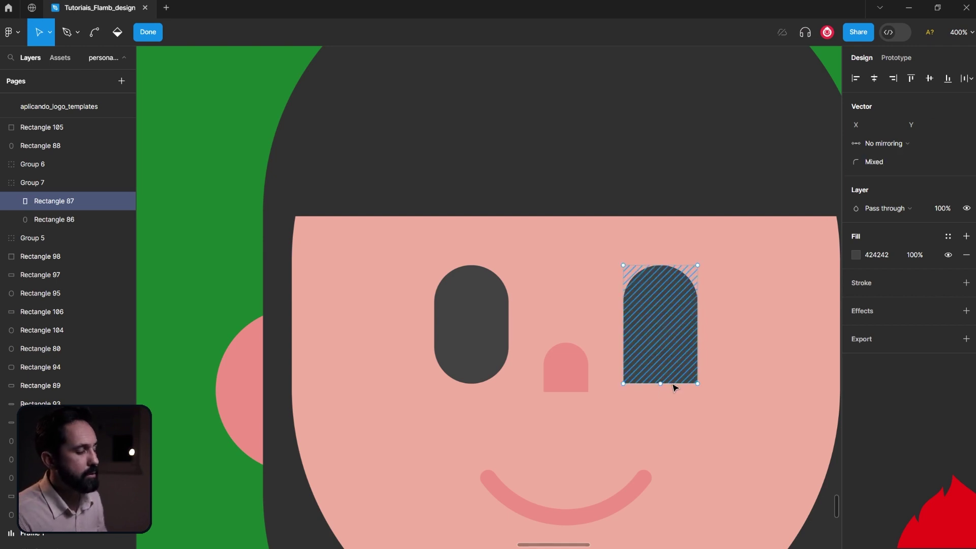
pyautogui.press('Escape')
# Step: Square the left eye's bottom corners and raise its bottom edge to 32.28 × 28.53
pyautogui.click(467, 348)
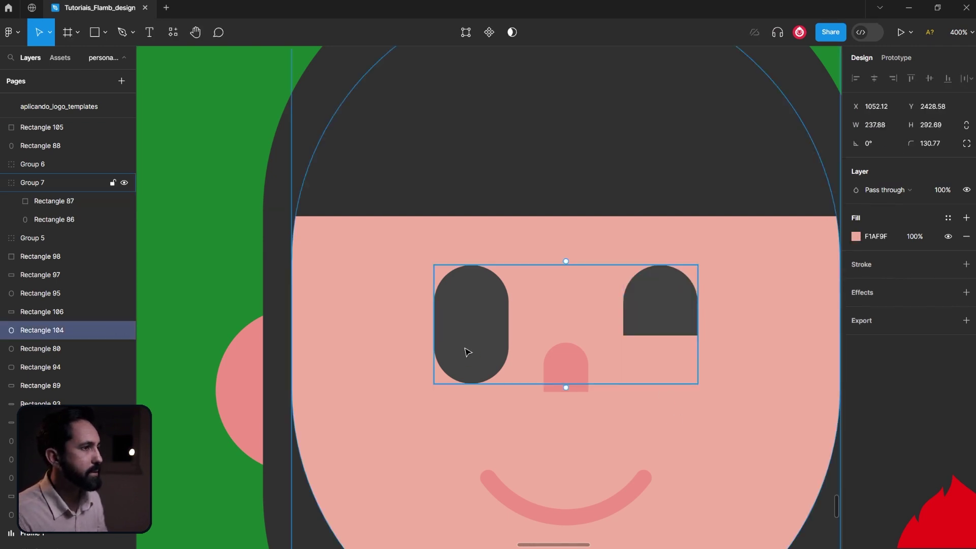
pyautogui.doubleClick(468, 351)
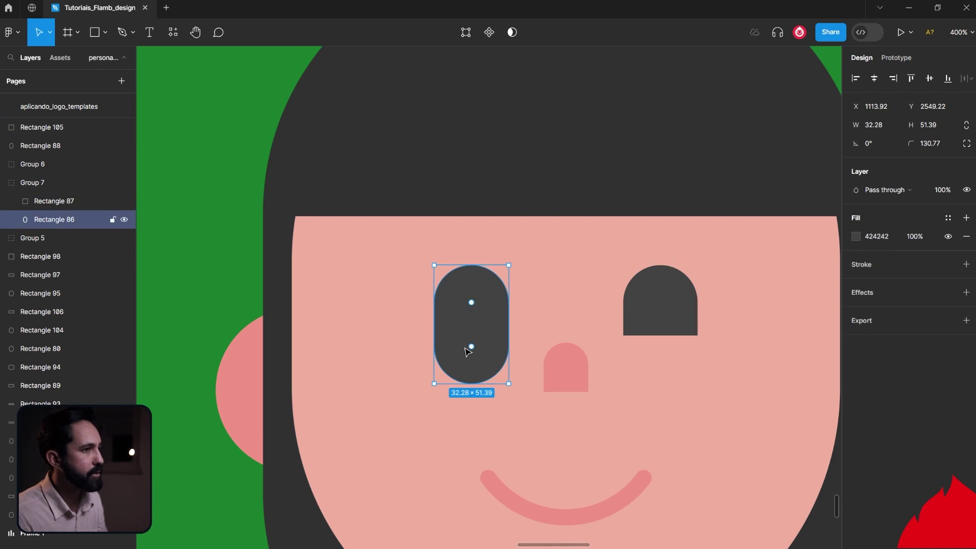
pyautogui.doubleClick(469, 351)
pyautogui.moveTo(403, 375); pyautogui.dragTo(529, 405)
pyautogui.click(878, 162)
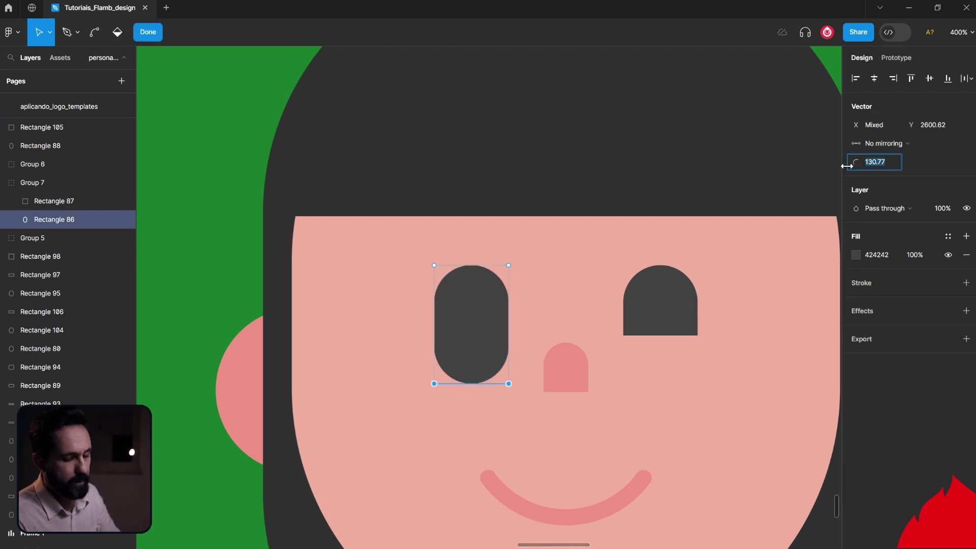
pyautogui.write('0')
pyautogui.press('Return')
pyautogui.press('Escape')
pyautogui.moveTo(471, 384); pyautogui.dragTo(487, 336)
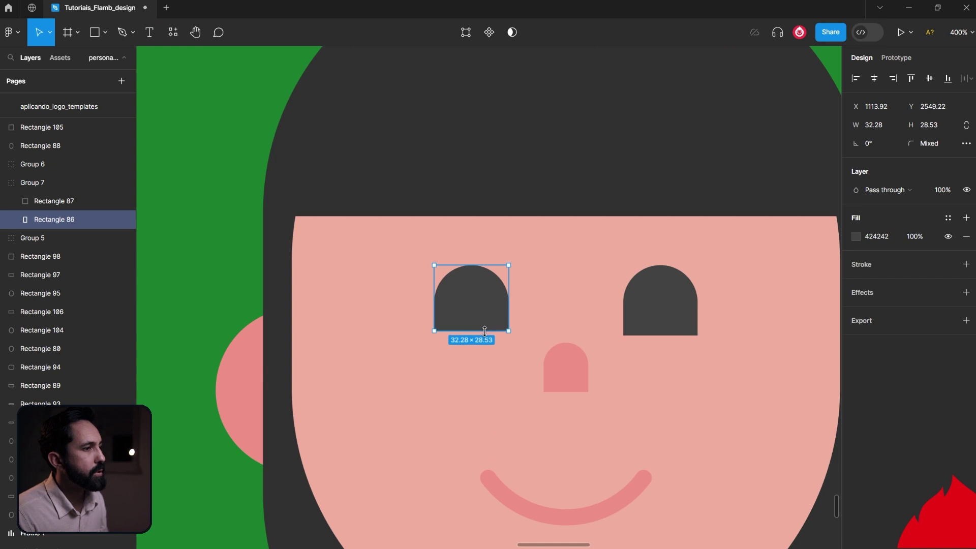
pyautogui.doubleClick(489, 398)
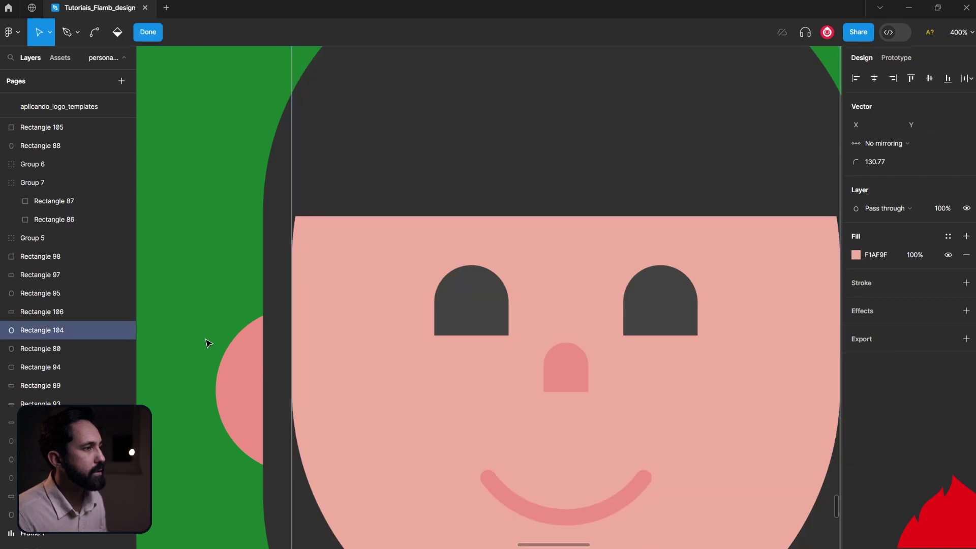
pyautogui.scroll(1, 208, 344)
pyautogui.hotkey('shift', '0')
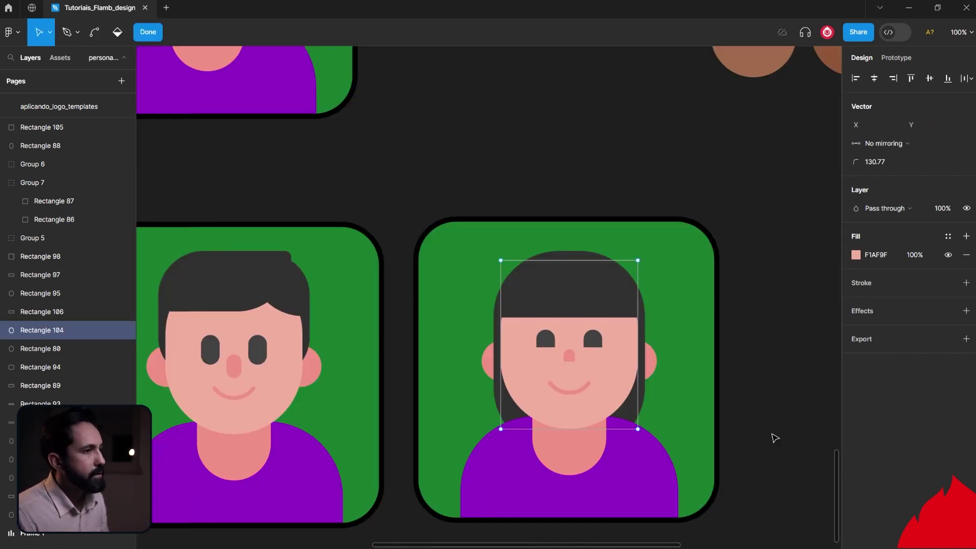
# Step: Narrow the woman's face symmetrically to 221.88 wide
pyautogui.press('Escape')
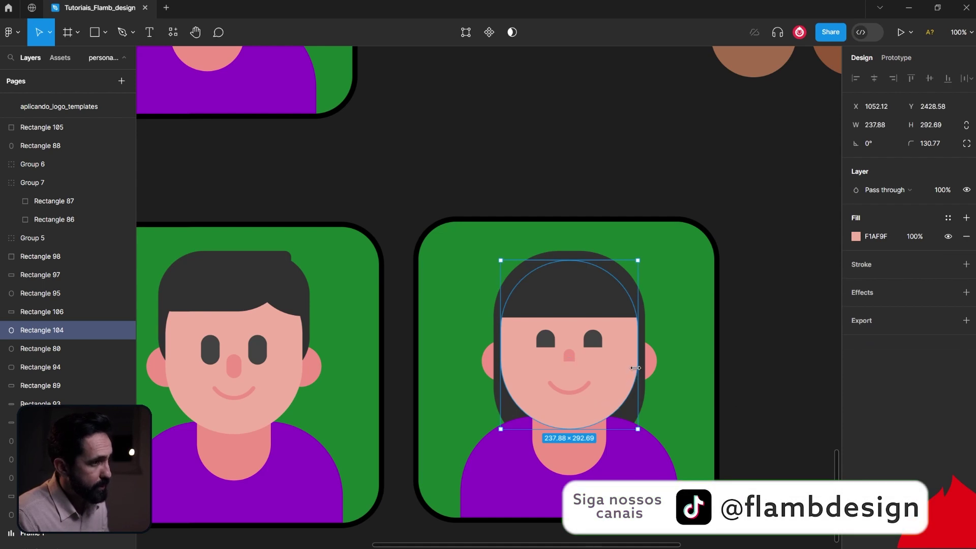
pyautogui.moveTo(635, 368); pyautogui.dragTo(633, 369)
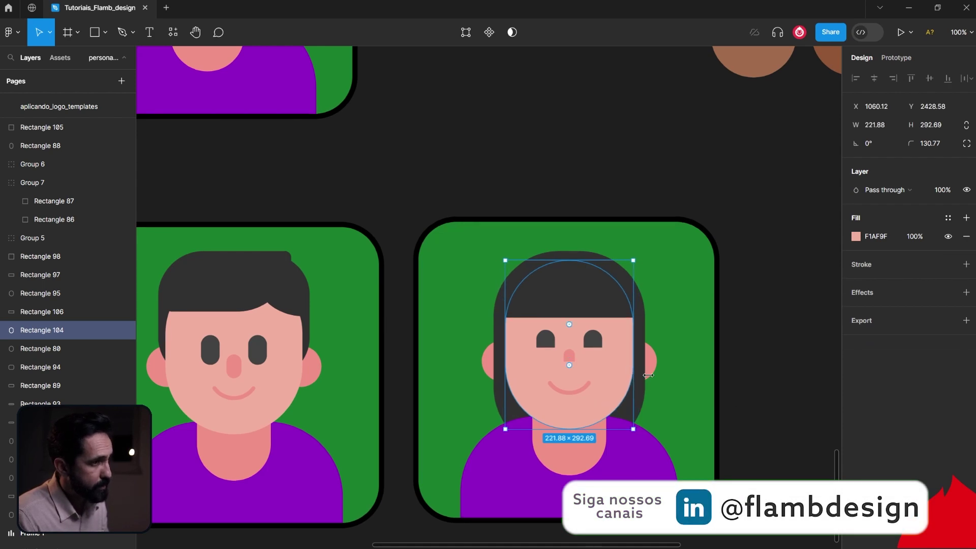
pyautogui.click(795, 396)
# Step: Change the woman's shirt fill from purple to orange
pyautogui.scroll(1, 795, 396)
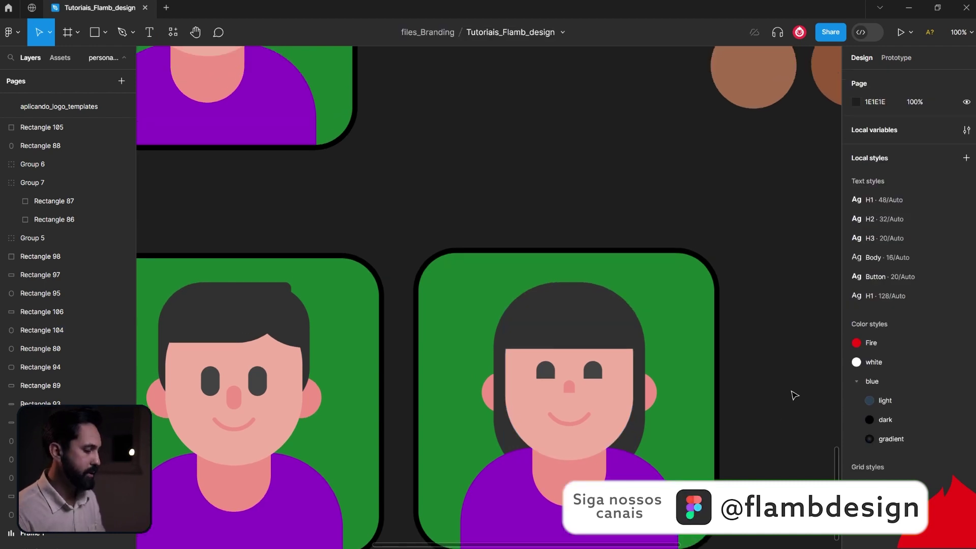
pyautogui.press('-')
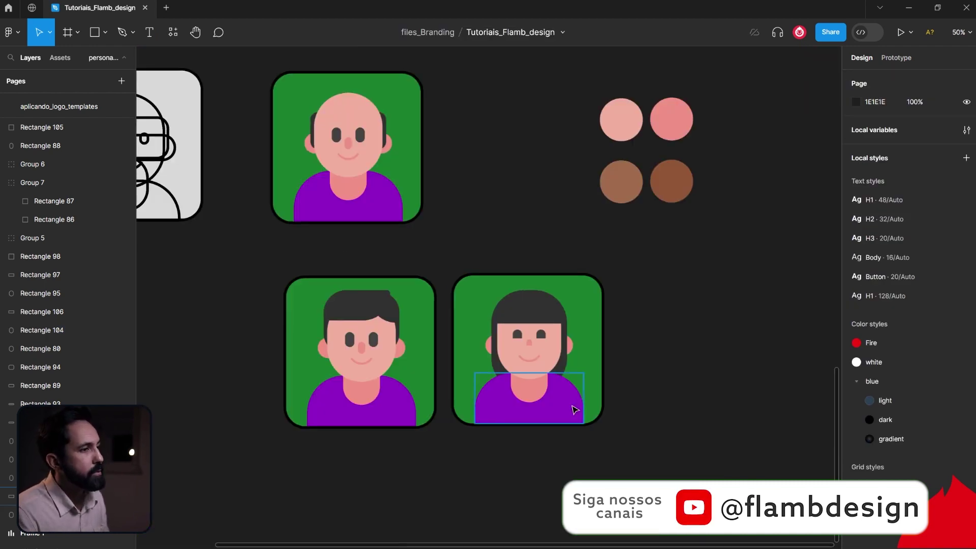
pyautogui.click(568, 412)
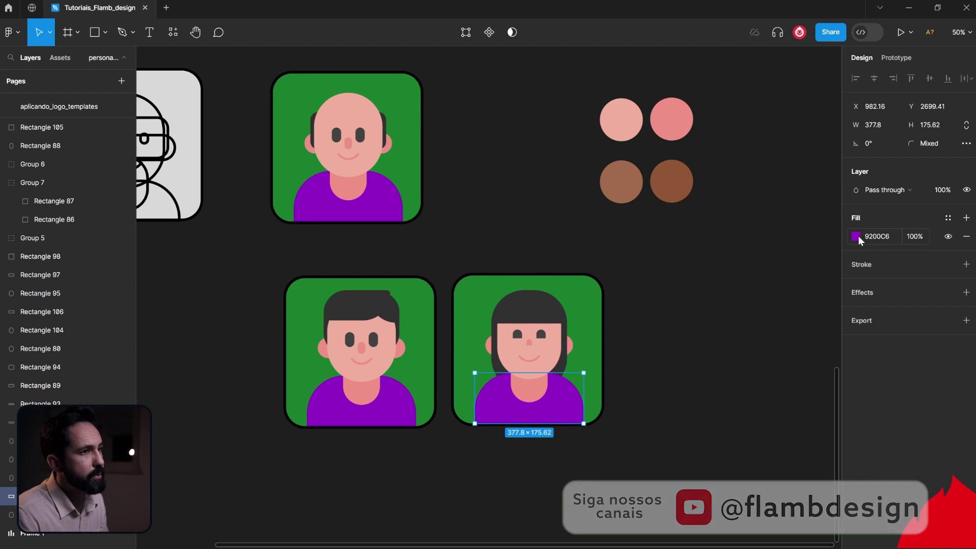
pyautogui.click(856, 237)
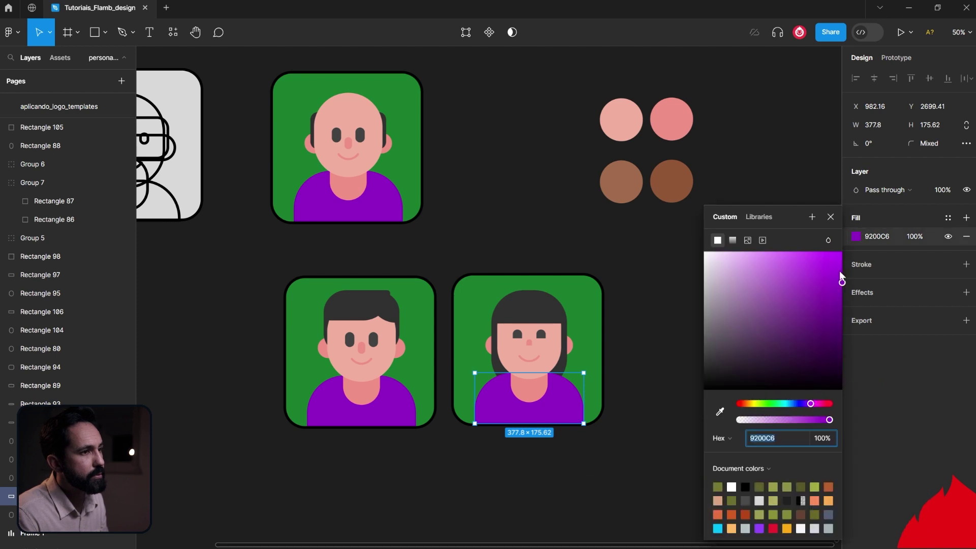
pyautogui.click(787, 528)
pyautogui.click(479, 483)
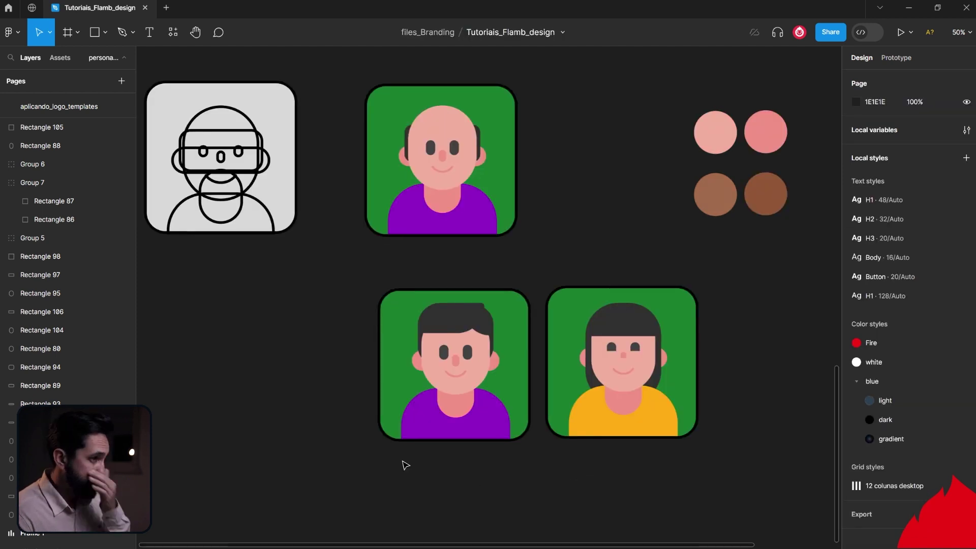
# Step: Duplicate the woman avatar below the original and move the two brown circles beside the copy
pyautogui.moveTo(301, 281); pyautogui.dragTo(677, 442)
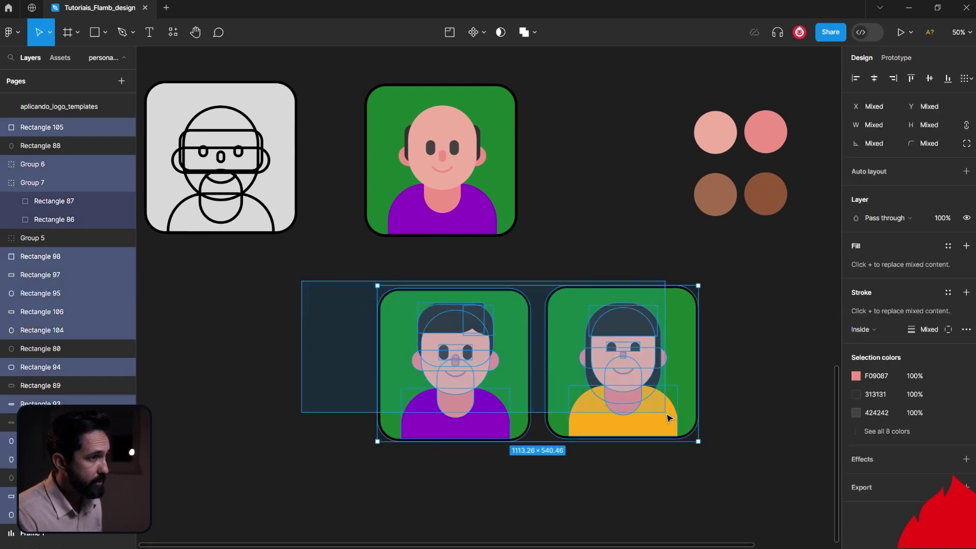
pyautogui.click(666, 491)
pyautogui.scroll(1, 665, 506)
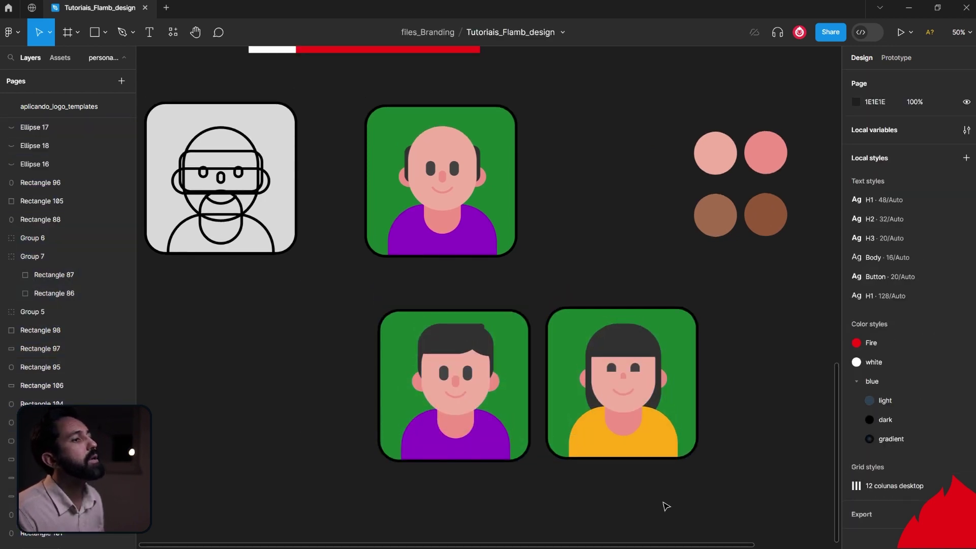
pyautogui.moveTo(552, 262); pyautogui.dragTo(689, 447)
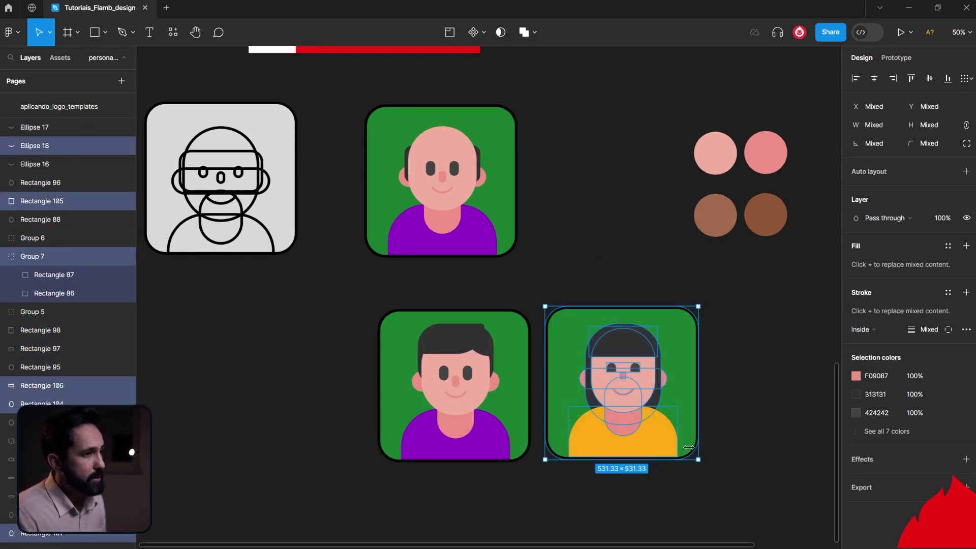
pyautogui.moveTo(629, 382); pyautogui.dragTo(631, 547)
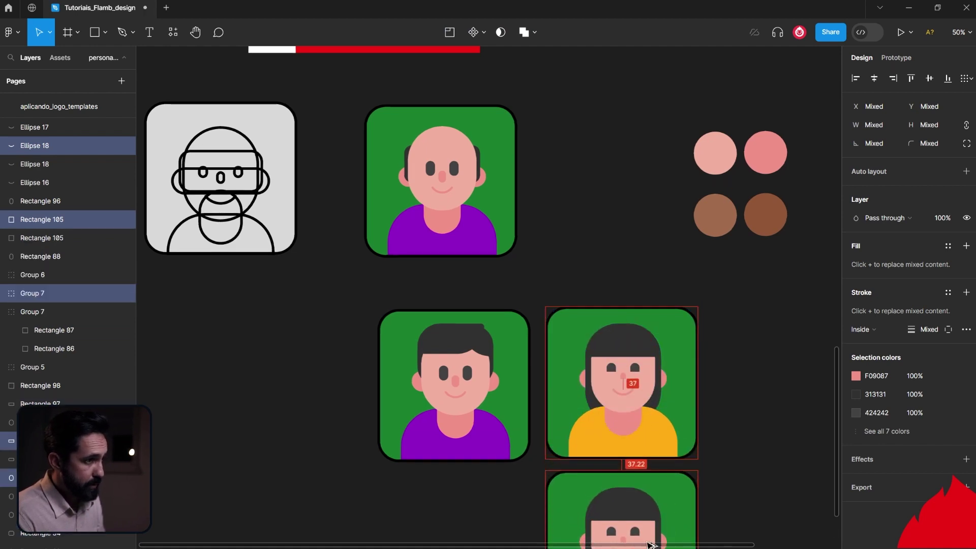
pyautogui.click(827, 358)
pyautogui.moveTo(665, 188)
pyautogui.mouseDown()
pyautogui.moveTo(790, 211)
pyautogui.moveTo(790, 526)
pyautogui.mouseUp()
pyautogui.scroll(-2, 719, 396)
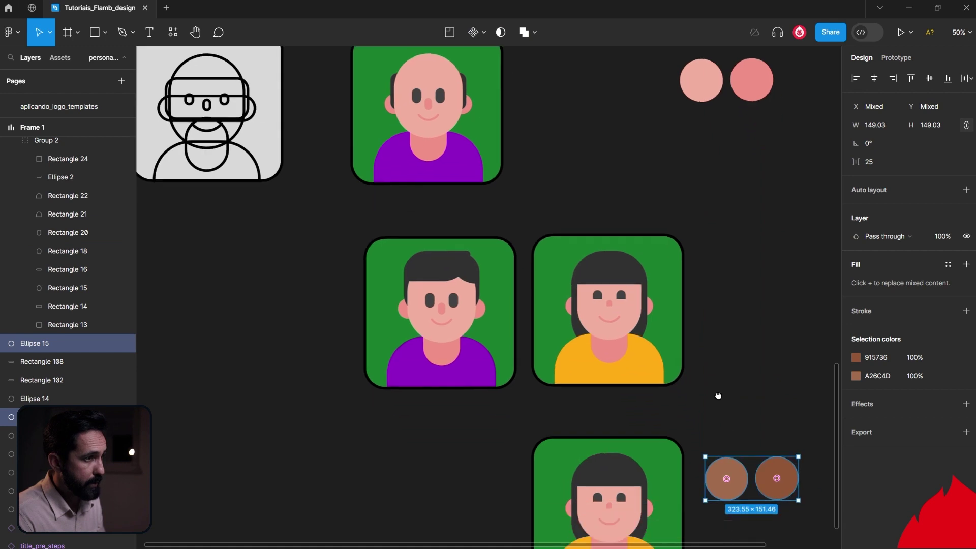
pyautogui.scroll(-3, 686, 342)
pyautogui.scroll(3, 667, 355)
pyautogui.keyDown('ctrl'); pyautogui.click(460, 396); pyautogui.keyUp('ctrl')
# Step: Eyedrop lighter brown onto the face and darker brown 915736 onto ears, neck and nose
pyautogui.press('i')
pyautogui.click(681, 356)
pyautogui.click(617, 445)
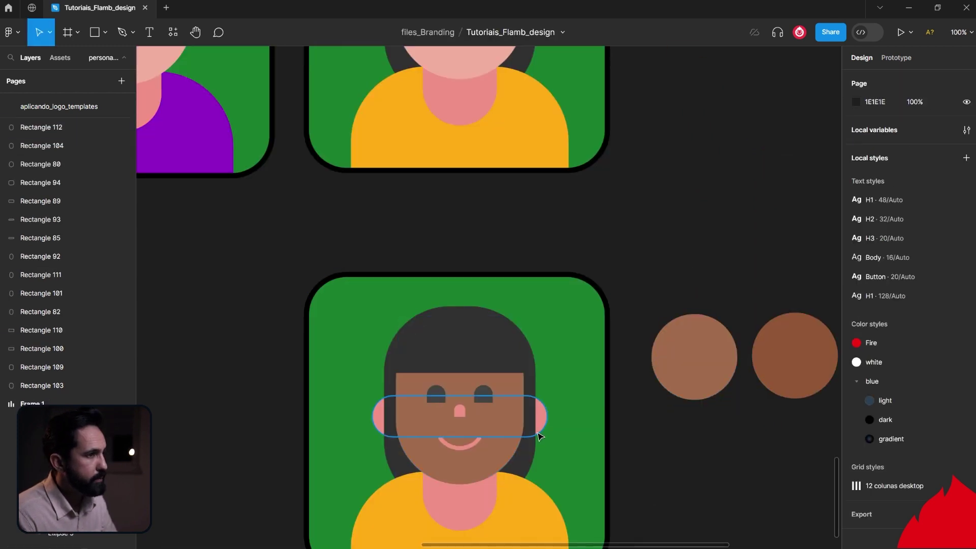
pyautogui.click(540, 417)
pyautogui.keyDown('shift'); pyautogui.click(468, 510); pyautogui.keyUp('shift')
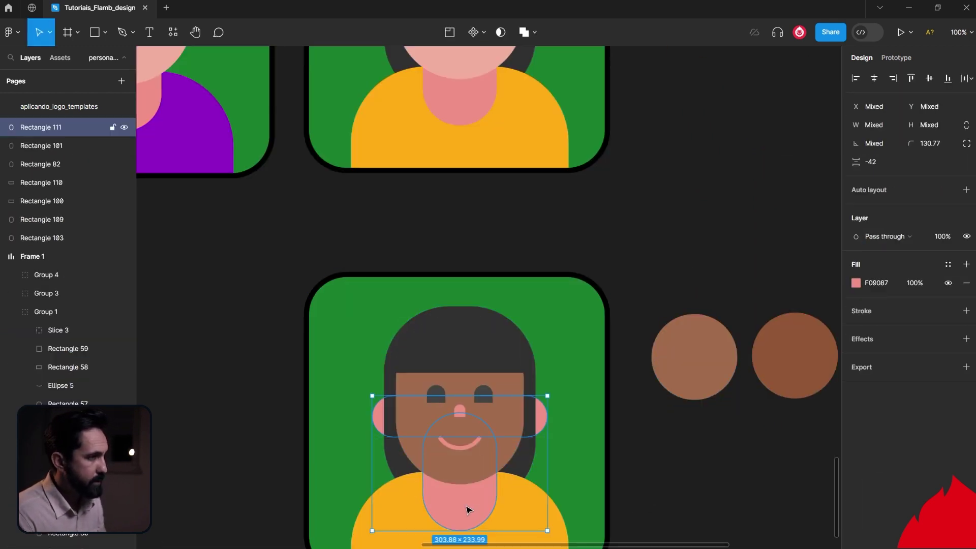
pyautogui.keyDown('shift'); pyautogui.click(460, 412); pyautogui.keyUp('shift')
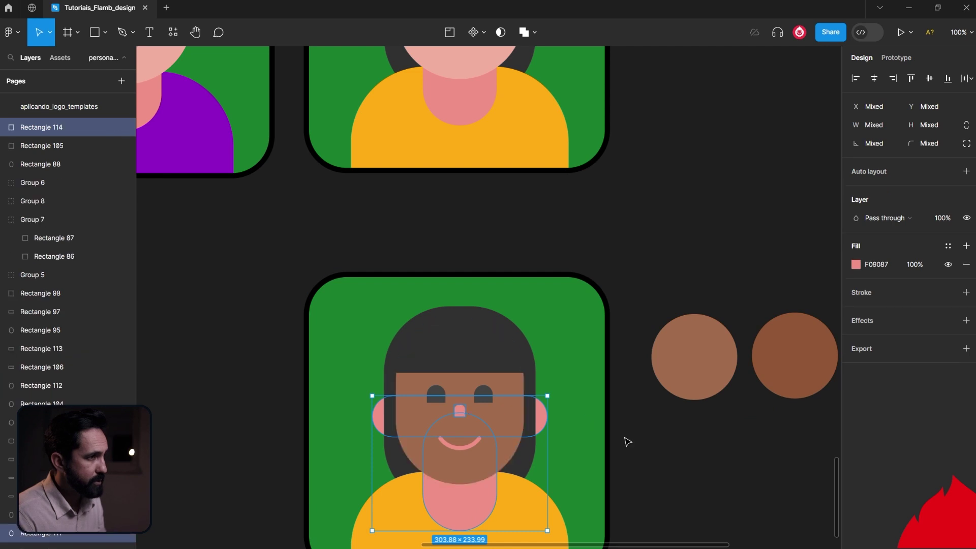
pyautogui.press('i')
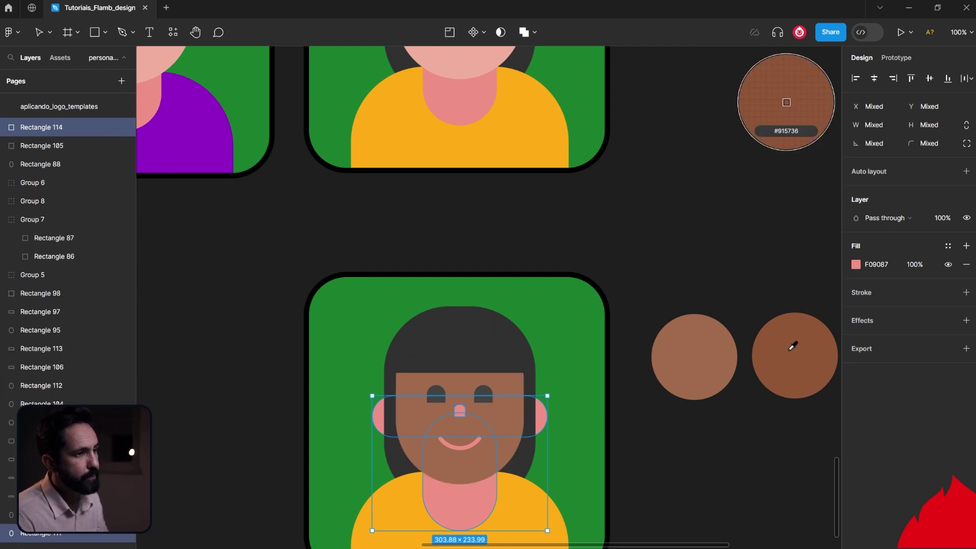
pyautogui.click(672, 479)
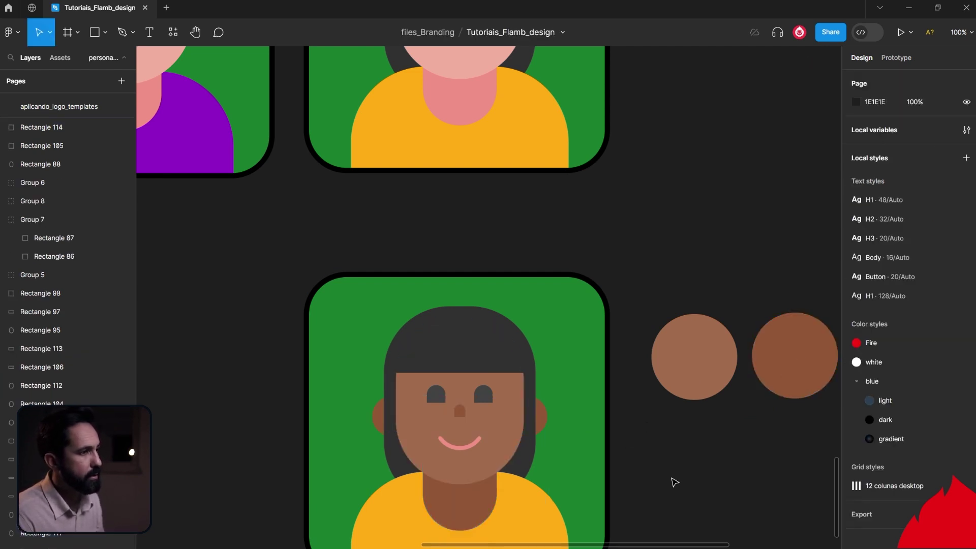
# Step: Colour the smile stroke with the darker brown 915736
pyautogui.click(458, 445)
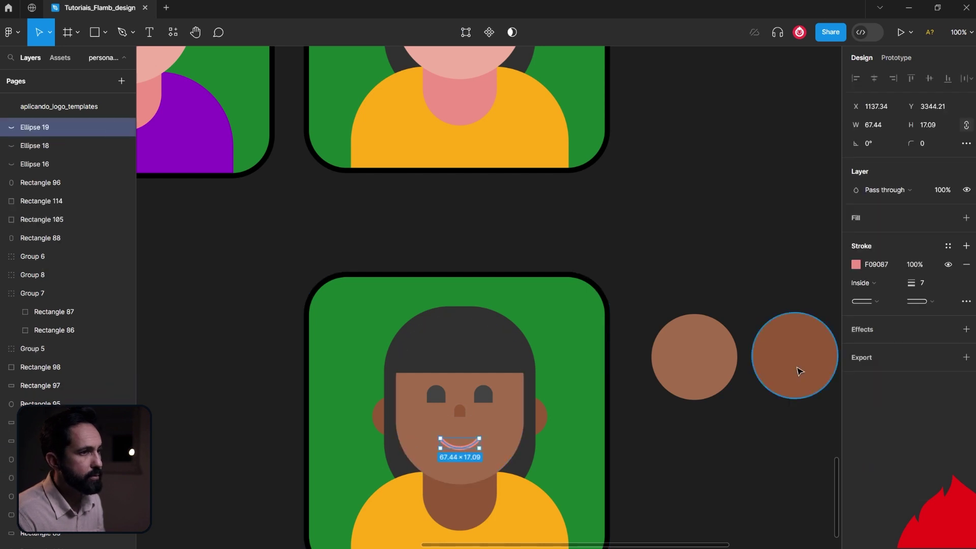
pyautogui.click(856, 265)
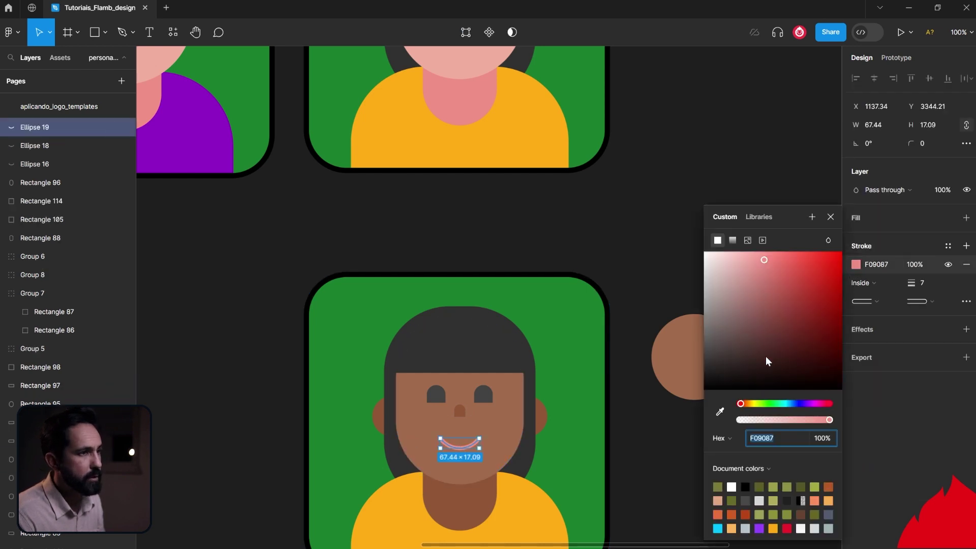
pyautogui.click(718, 414)
pyautogui.click(546, 417)
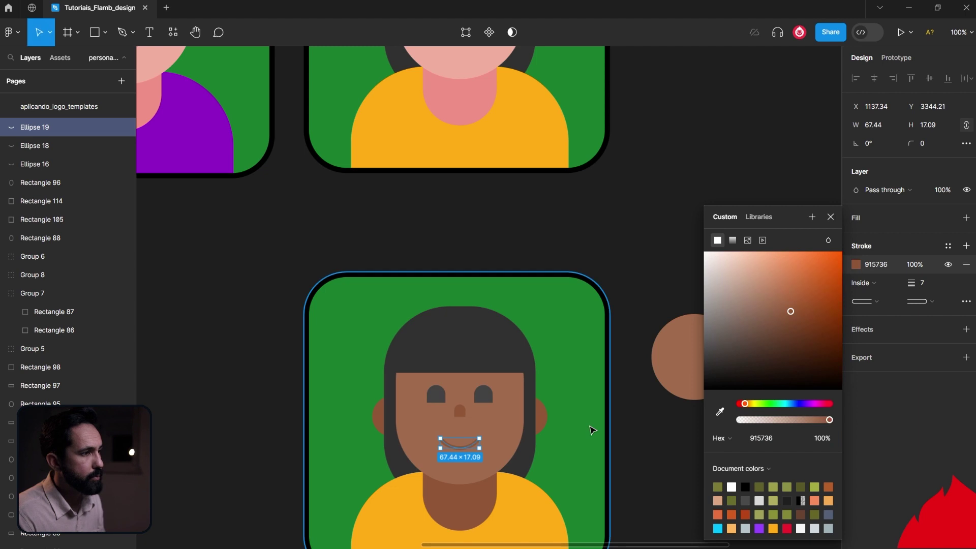
pyautogui.click(660, 445)
pyautogui.scroll(3, 660, 445)
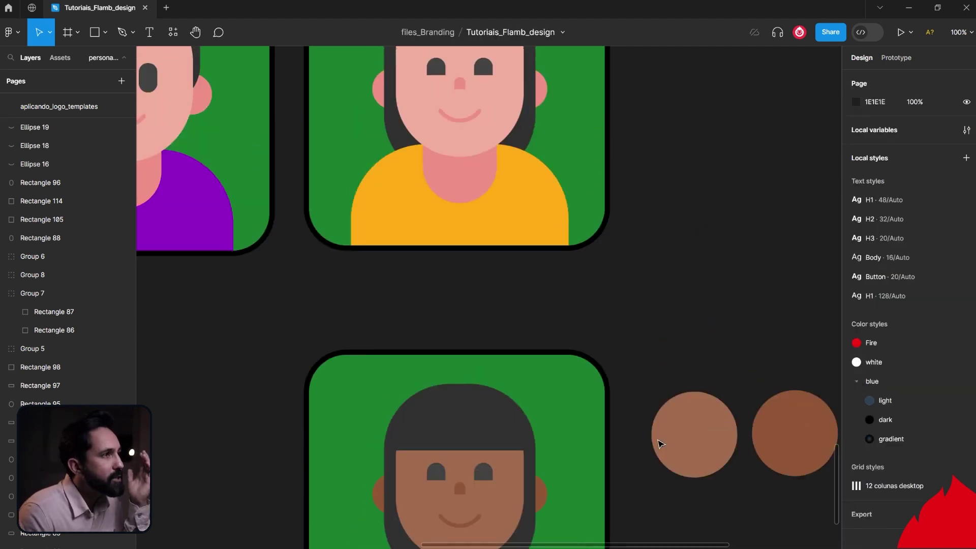
pyautogui.scroll(-2, 660, 445)
pyautogui.scroll(-2, 660, 445)
pyautogui.scroll(-2, 660, 445)
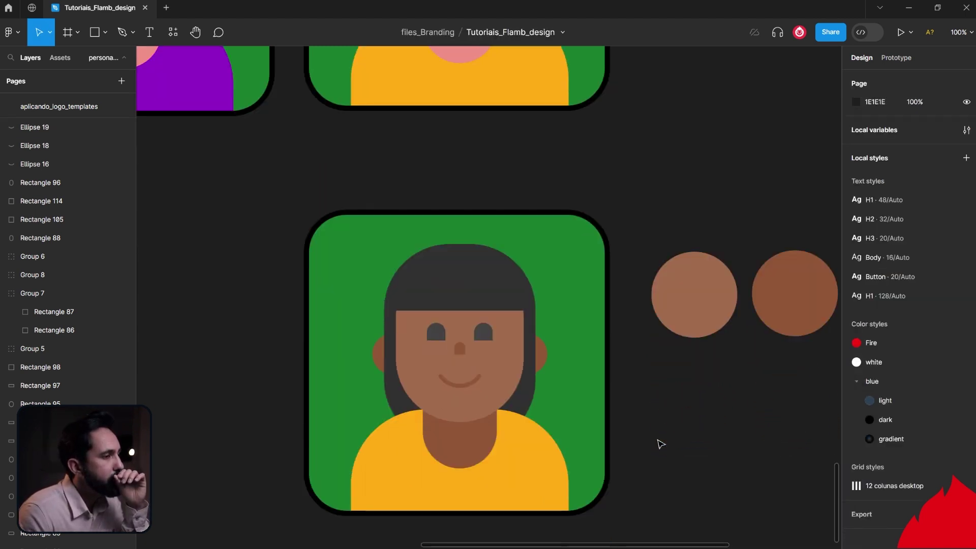
pyautogui.click(525, 406)
pyautogui.scroll(5, 525, 406)
# Step: Give the hair shape a black 000000 outline, centred, weight 15
pyautogui.moveTo(526, 406)
pyautogui.mouseDown()
pyautogui.moveTo(565, 399)
pyautogui.moveTo(558, 386)
pyautogui.mouseUp()
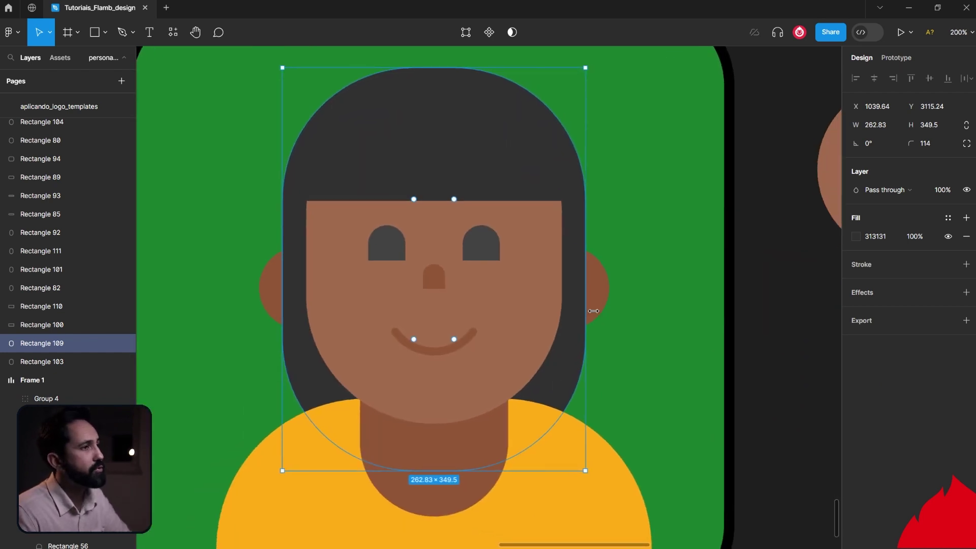
pyautogui.click(968, 265)
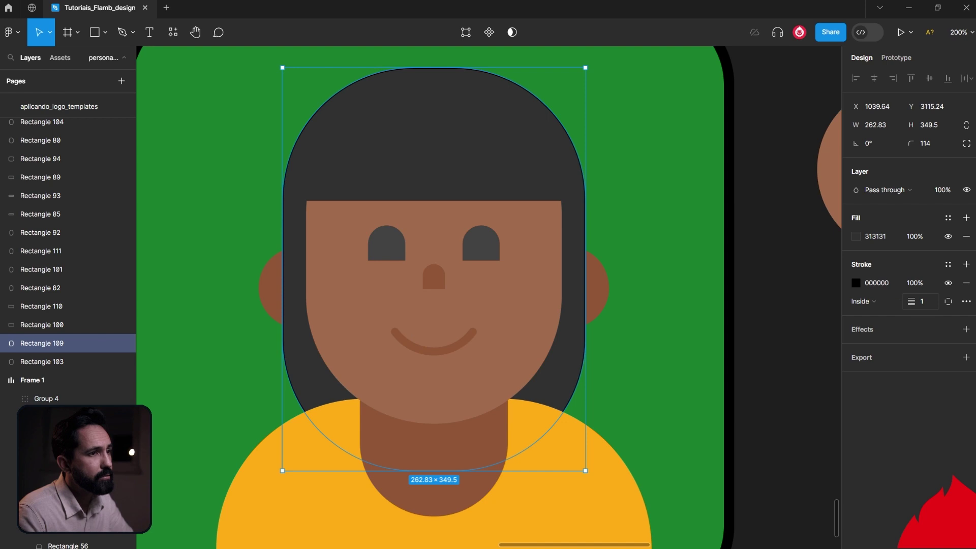
pyautogui.moveTo(912, 302); pyautogui.dragTo(871, 306)
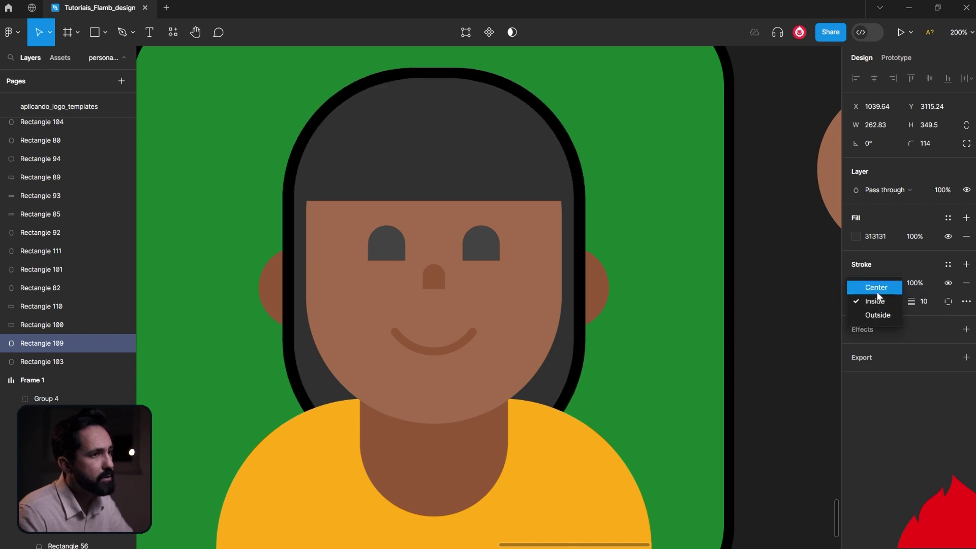
pyautogui.click(877, 291)
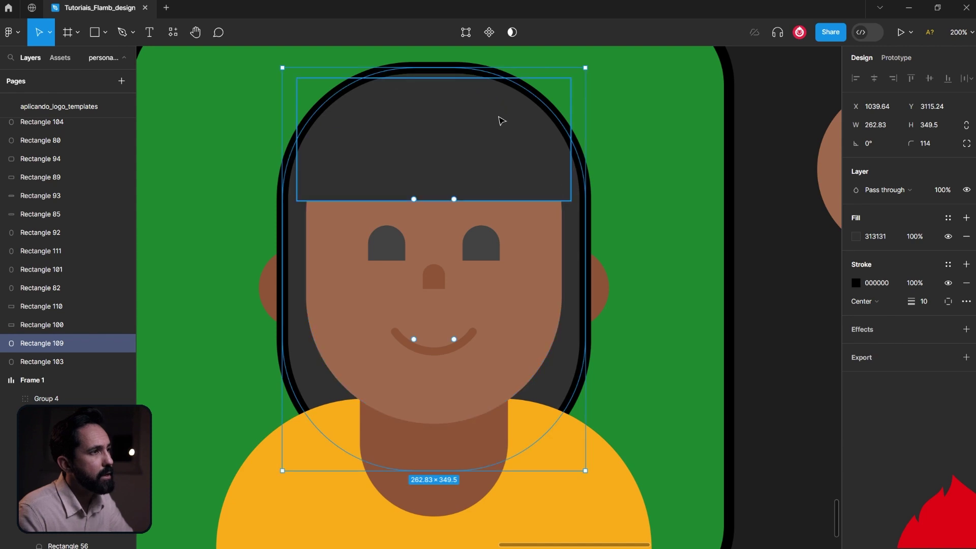
pyautogui.scroll(1, 823, 367)
pyautogui.scroll(1, 823, 367)
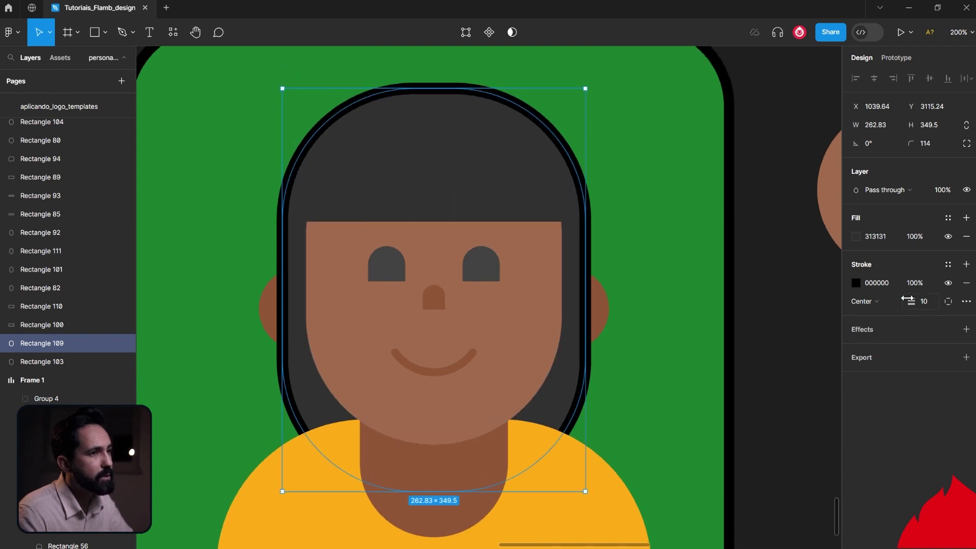
pyautogui.moveTo(907, 300); pyautogui.dragTo(916, 300)
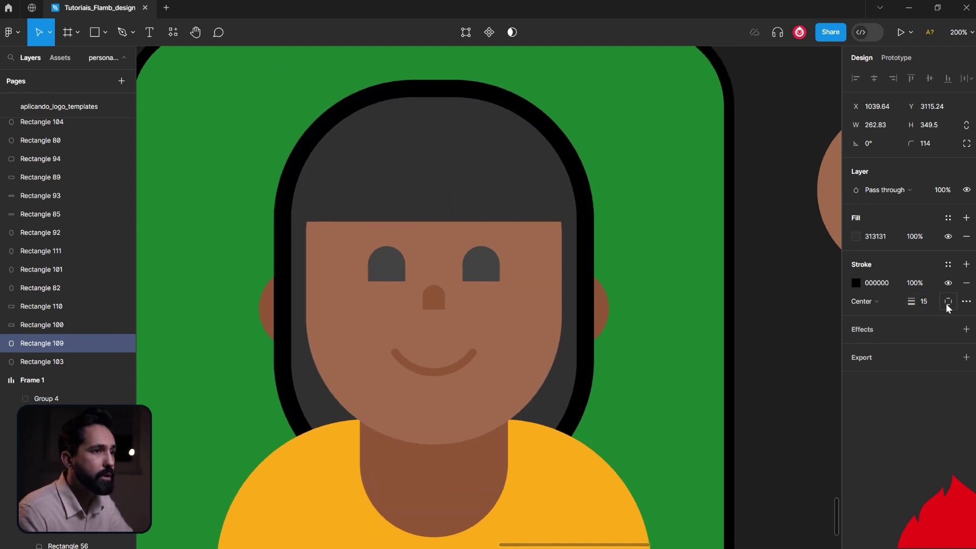
pyautogui.click(966, 302)
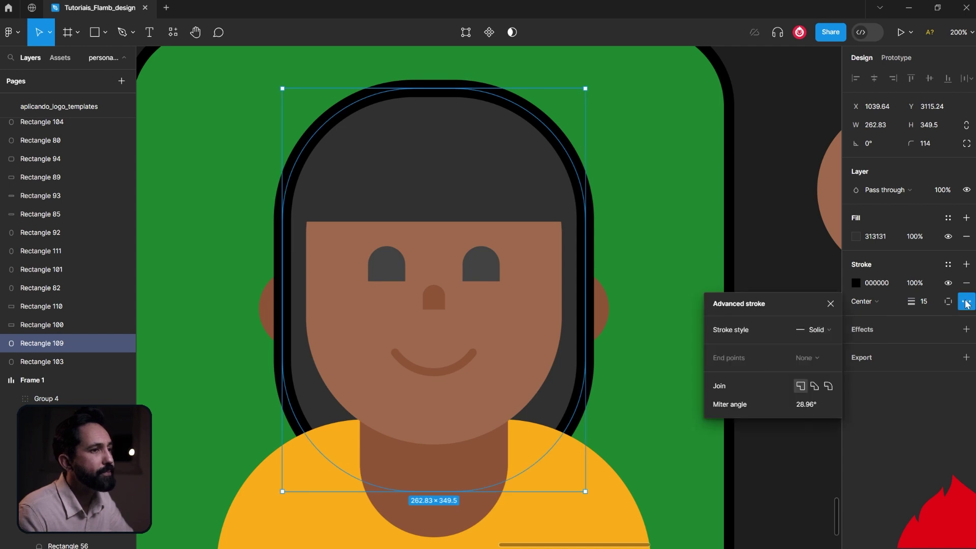
# Step: Make the hair outline a round-capped dash with dash 1, gap 24 and weight 42
pyautogui.click(812, 330)
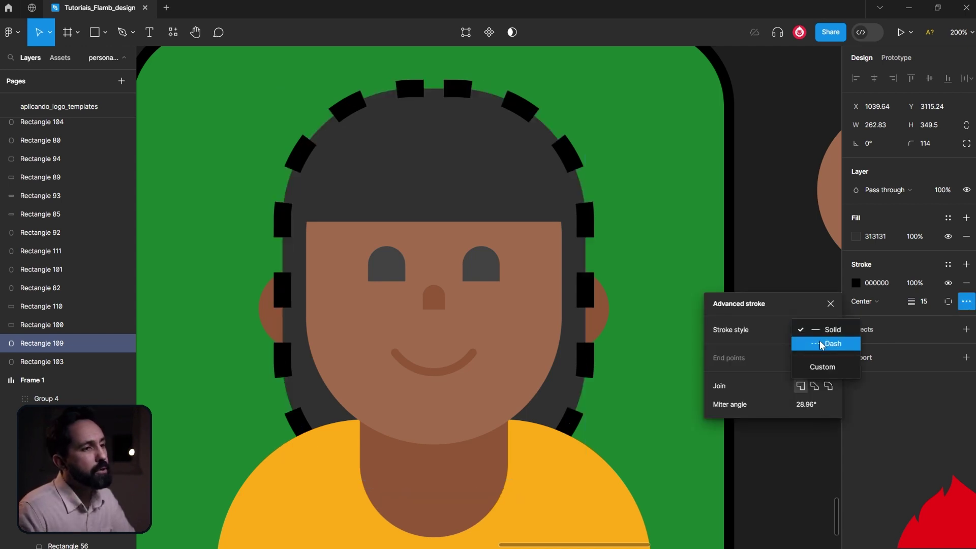
pyautogui.click(822, 344)
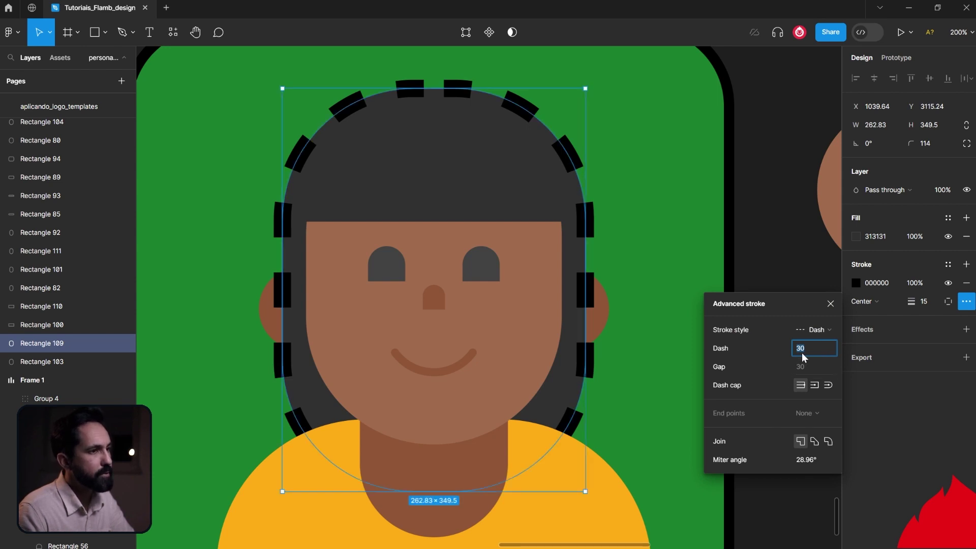
pyautogui.click(828, 385)
pyautogui.click(801, 371)
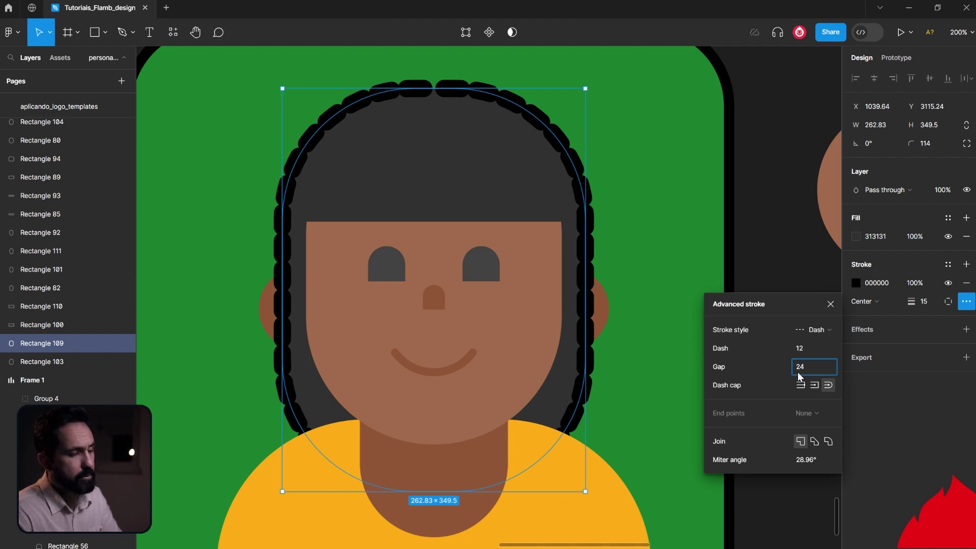
pyautogui.click(801, 347)
pyautogui.write('6')
pyautogui.moveTo(910, 301); pyautogui.dragTo(929, 304)
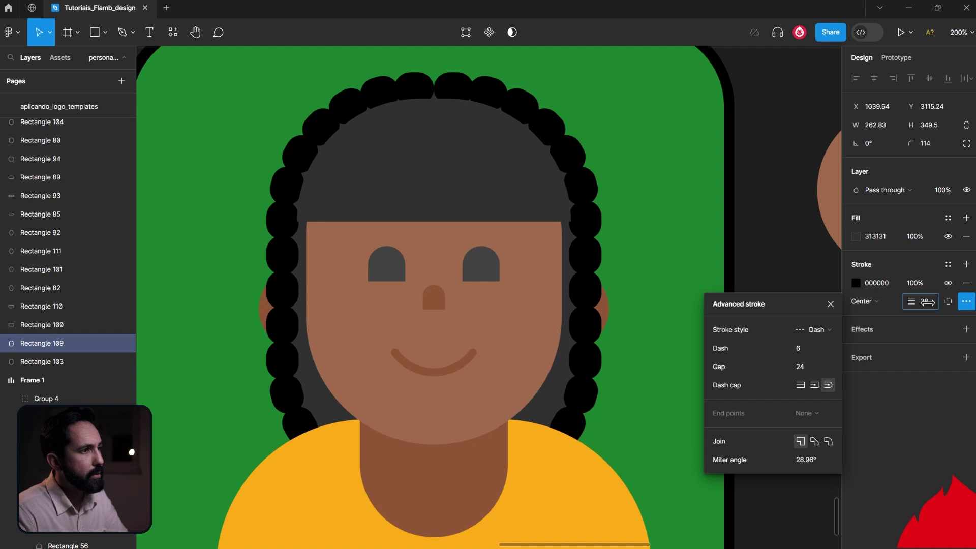
pyautogui.click(801, 349)
pyautogui.write('1')
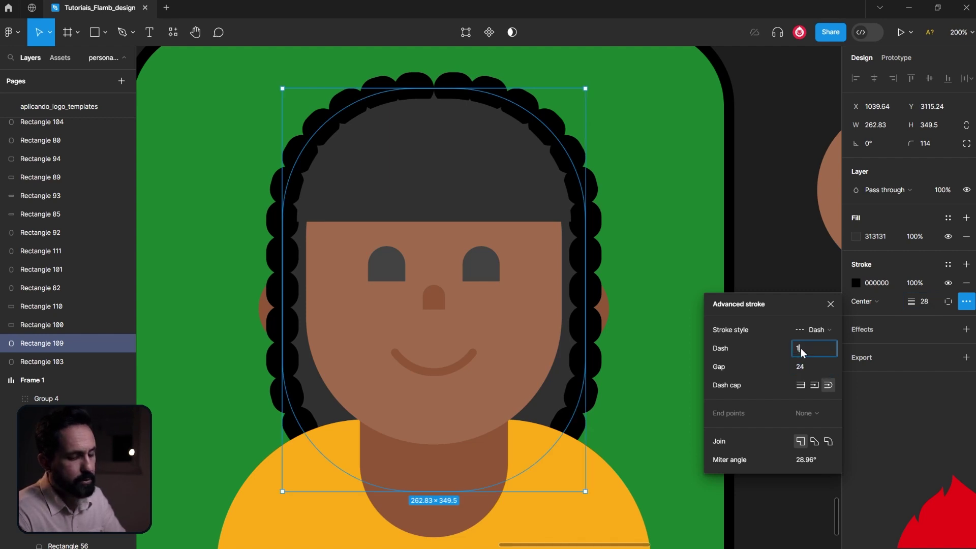
pyautogui.press('Return')
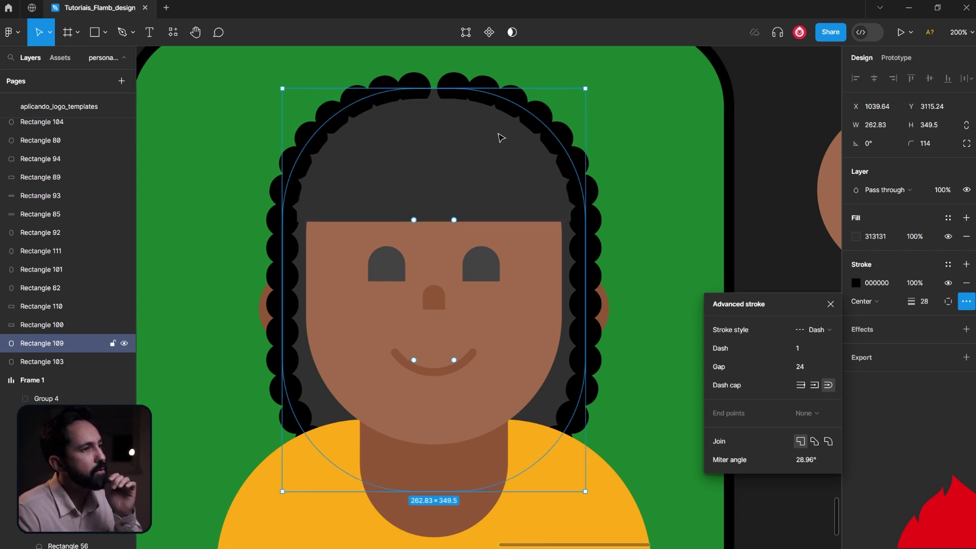
pyautogui.moveTo(912, 302); pyautogui.dragTo(929, 307)
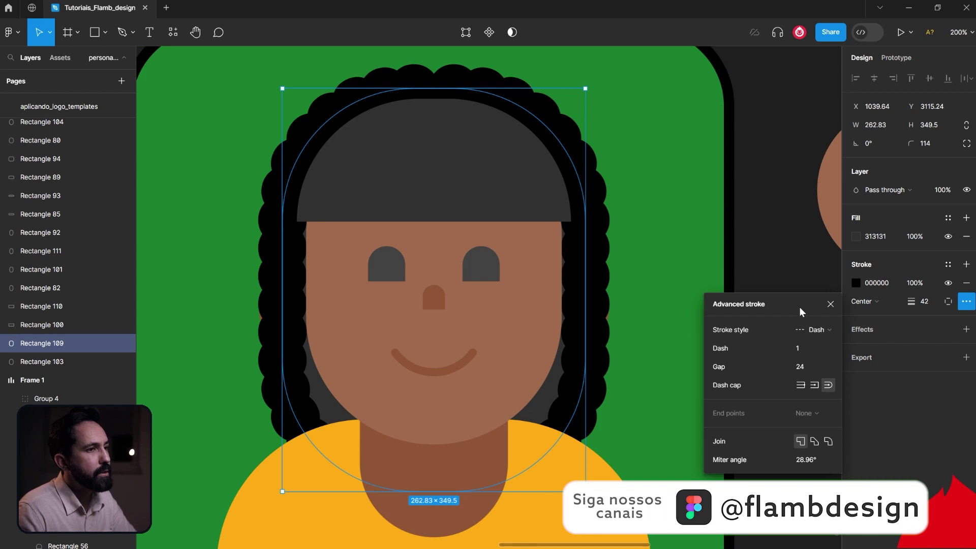
# Step: Recolour the dotted hair outline to the hair's dark grey 313131
pyautogui.click(858, 282)
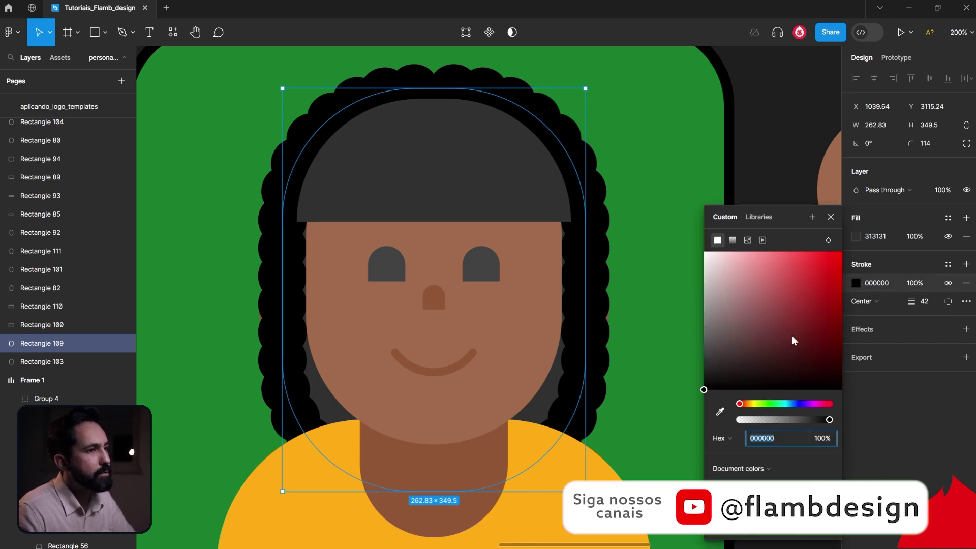
pyautogui.click(720, 411)
pyautogui.click(502, 173)
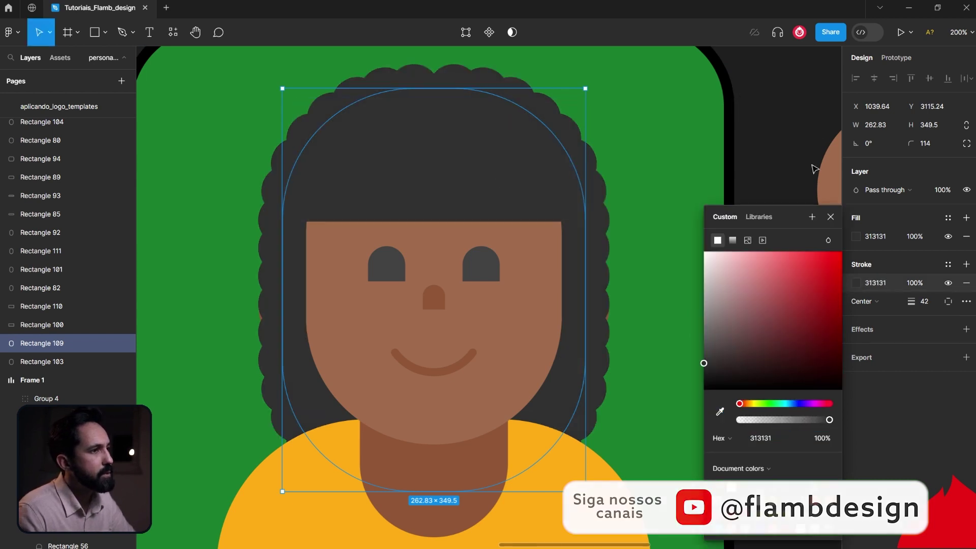
pyautogui.click(769, 168)
pyautogui.scroll(2, 769, 169)
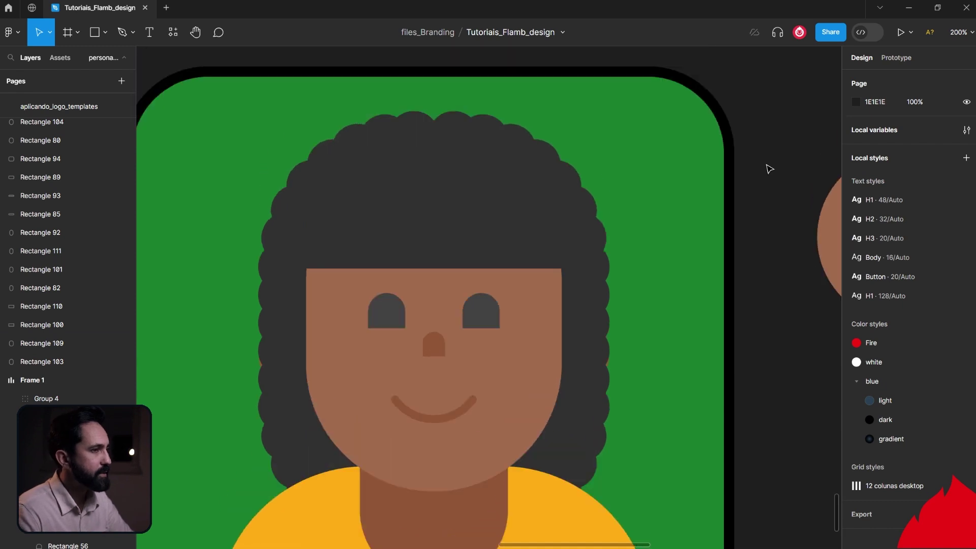
pyautogui.hotkey('ctrl', '-')
pyautogui.hotkey('ctrl', '-')
pyautogui.hotkey('ctrl', '-')
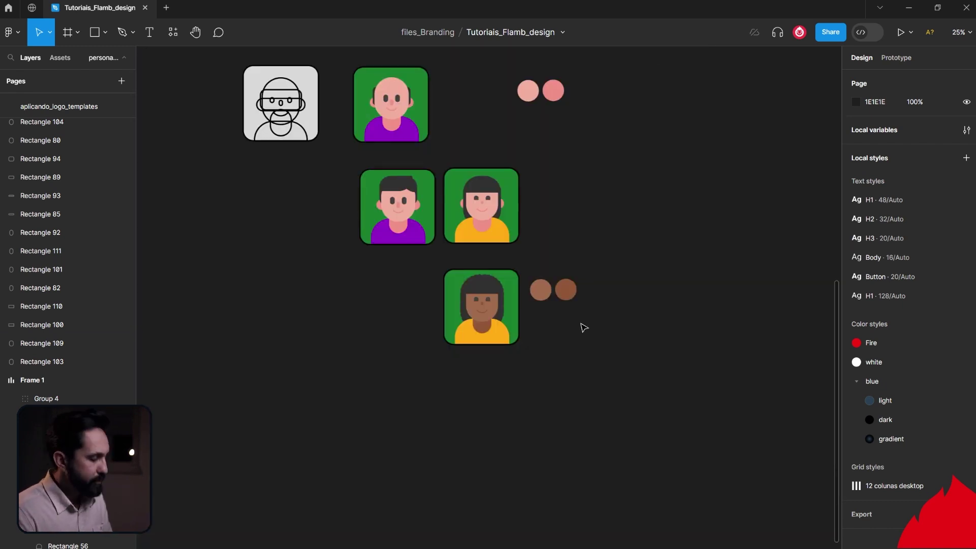
pyautogui.click(454, 290)
pyautogui.click(496, 255)
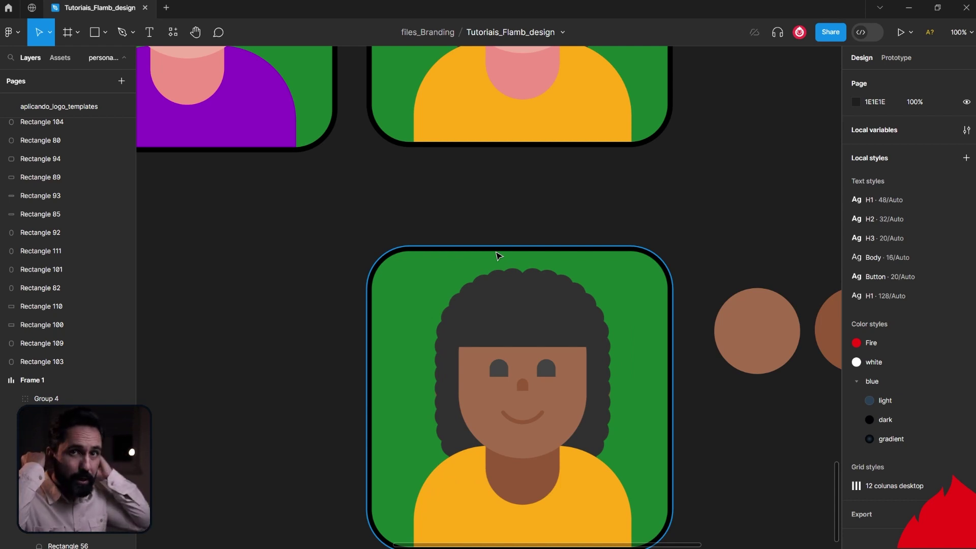
# Step: Make the curly hair shape shorter and narrower
pyautogui.click(560, 285)
pyautogui.moveTo(529, 481); pyautogui.dragTo(536, 438)
pyautogui.moveTo(593, 376); pyautogui.dragTo(593, 376)
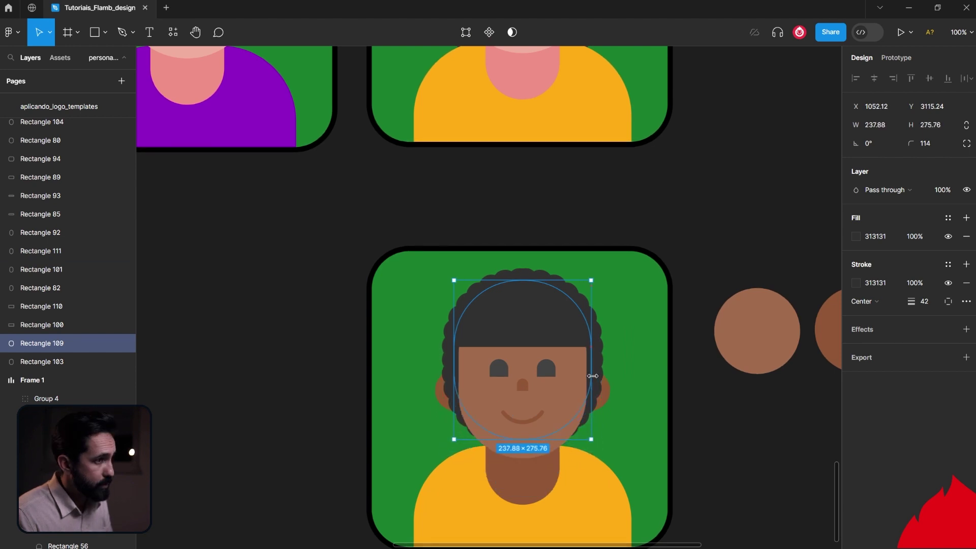
pyautogui.click(623, 395)
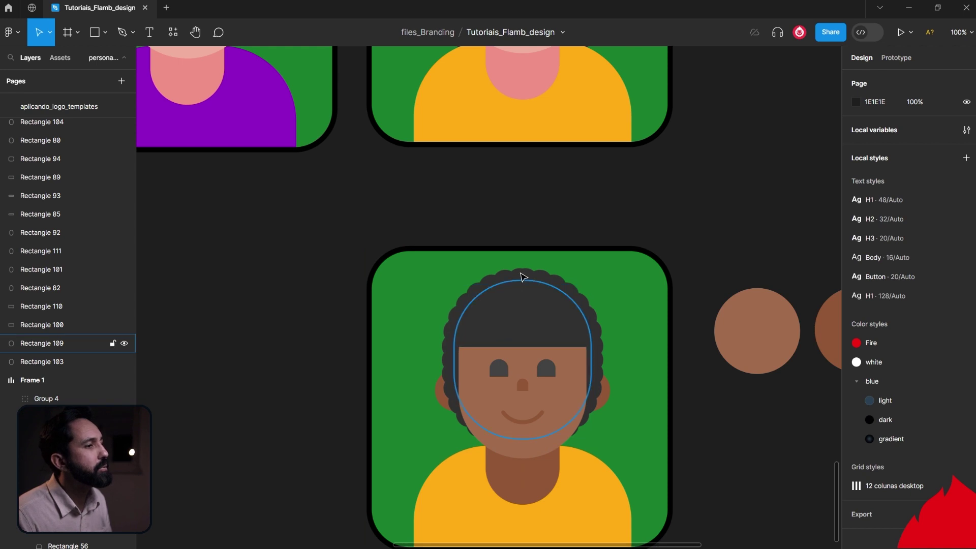
pyautogui.click(522, 277)
# Step: Add small curly hair-puff copies behind the face beside both cheeks
pyautogui.moveTo(519, 279); pyautogui.dragTo(582, 347)
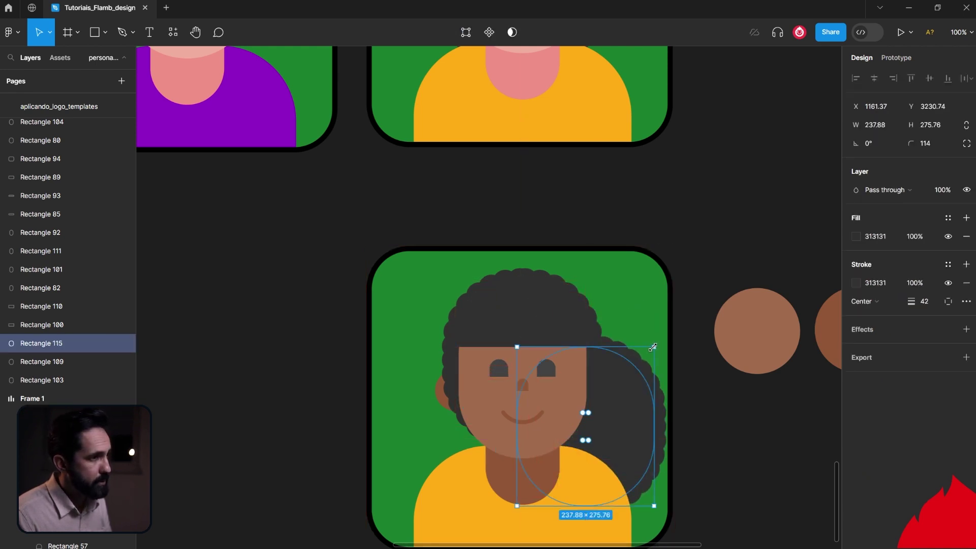
pyautogui.moveTo(653, 347); pyautogui.dragTo(561, 456)
pyautogui.moveTo(555, 485); pyautogui.dragTo(600, 446)
pyautogui.hotkey('ctrl', '[')
pyautogui.hotkey('ctrl', '[')
pyautogui.moveTo(598, 442)
pyautogui.mouseDown()
pyautogui.moveTo(596, 431)
pyautogui.moveTo(604, 437)
pyautogui.moveTo(468, 442)
pyautogui.mouseUp()
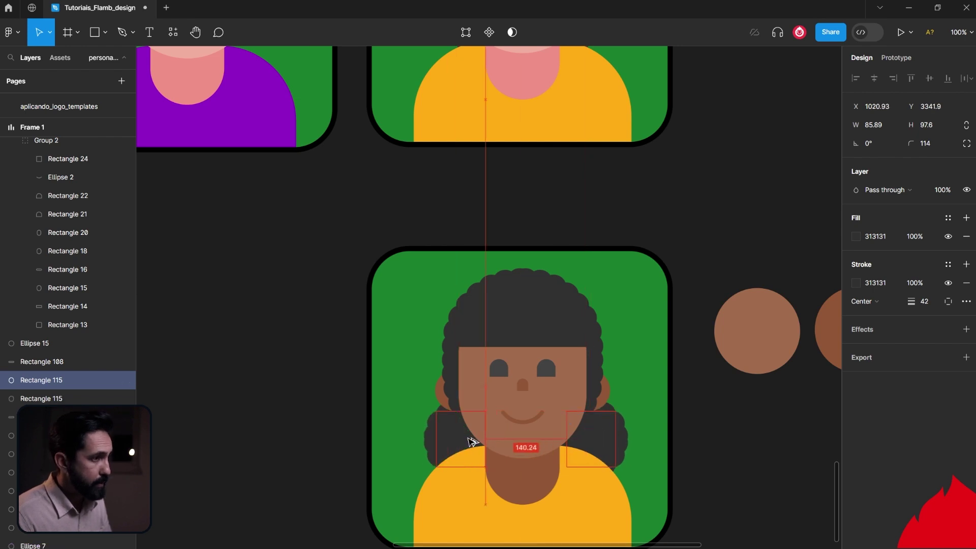
pyautogui.click(787, 492)
# Step: Change the curly-haired woman's shirt fill from yellow to pure red
pyautogui.click(617, 519)
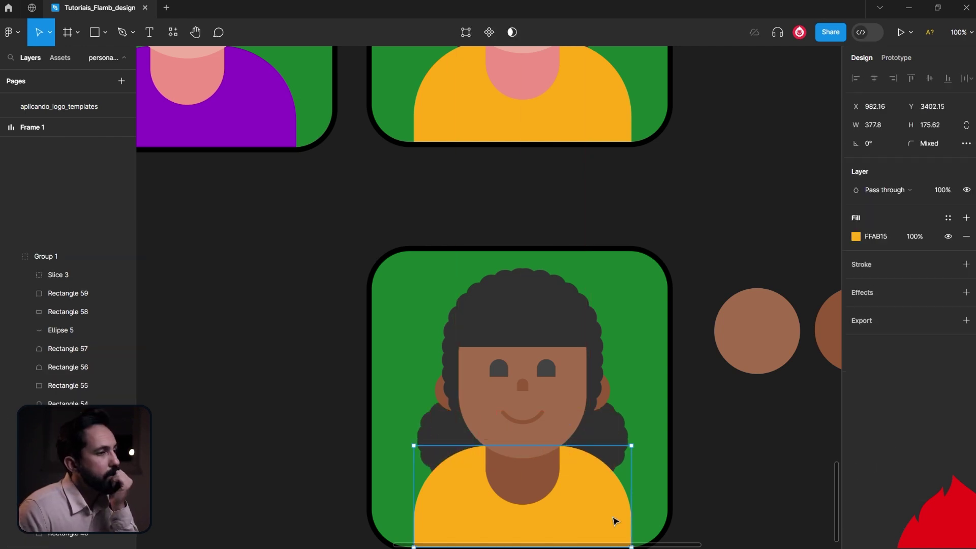
pyautogui.click(856, 236)
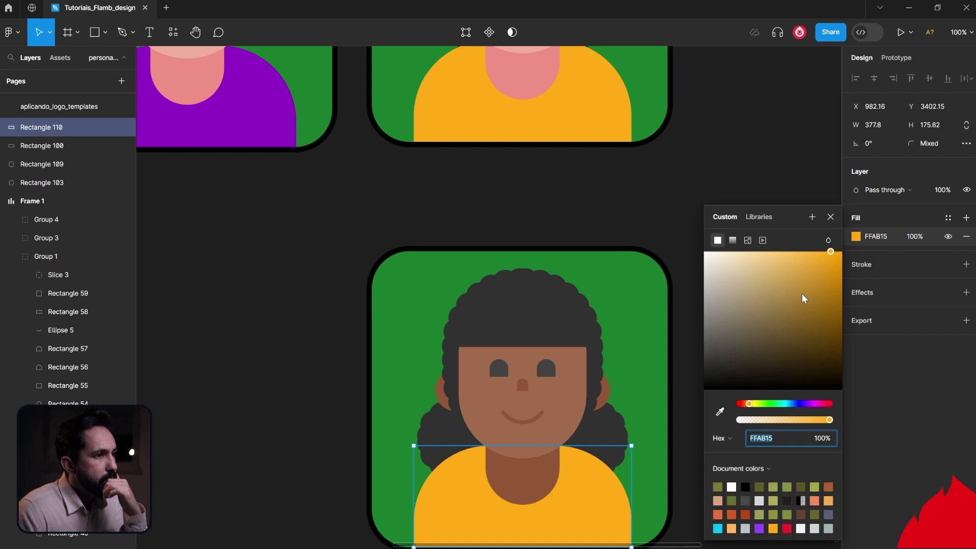
pyautogui.click(765, 404)
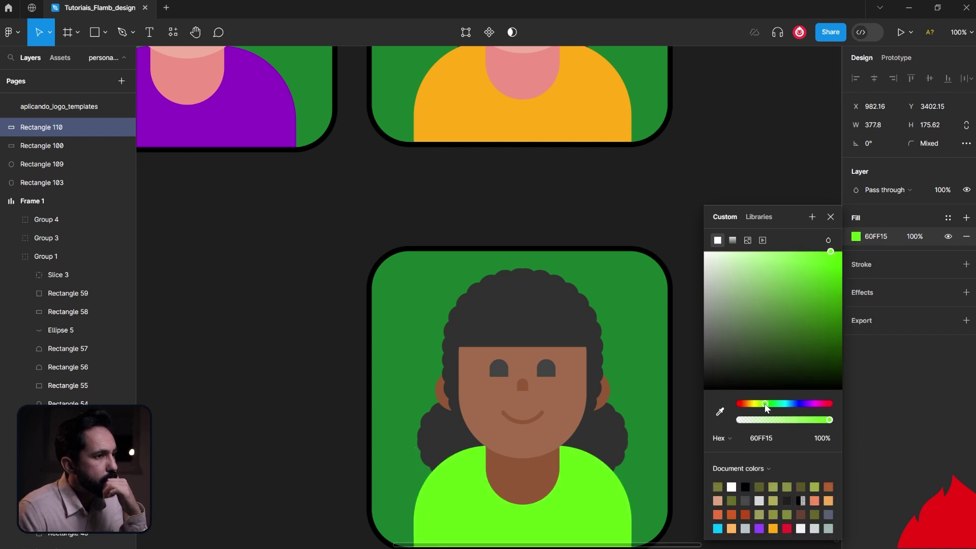
pyautogui.click(811, 404)
pyautogui.moveTo(813, 257); pyautogui.dragTo(793, 251)
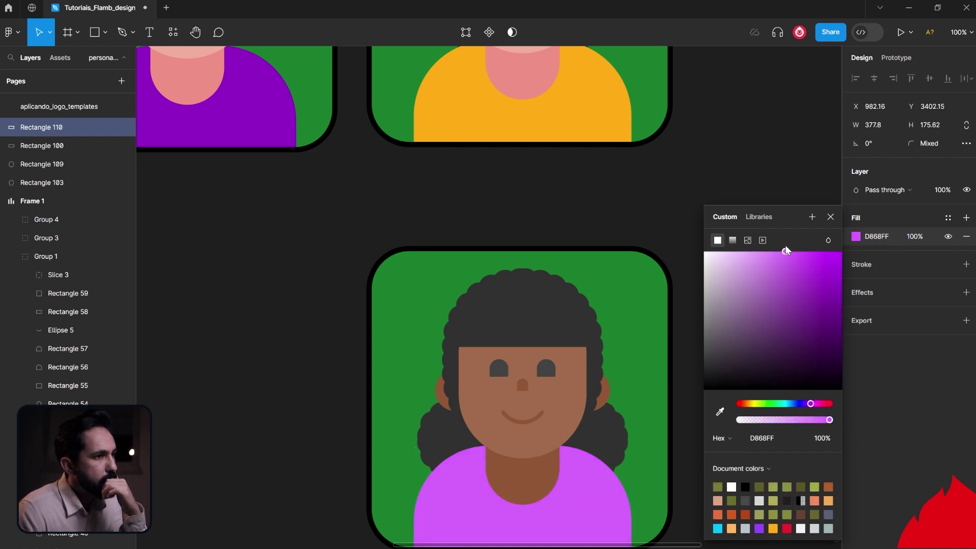
pyautogui.click(831, 404)
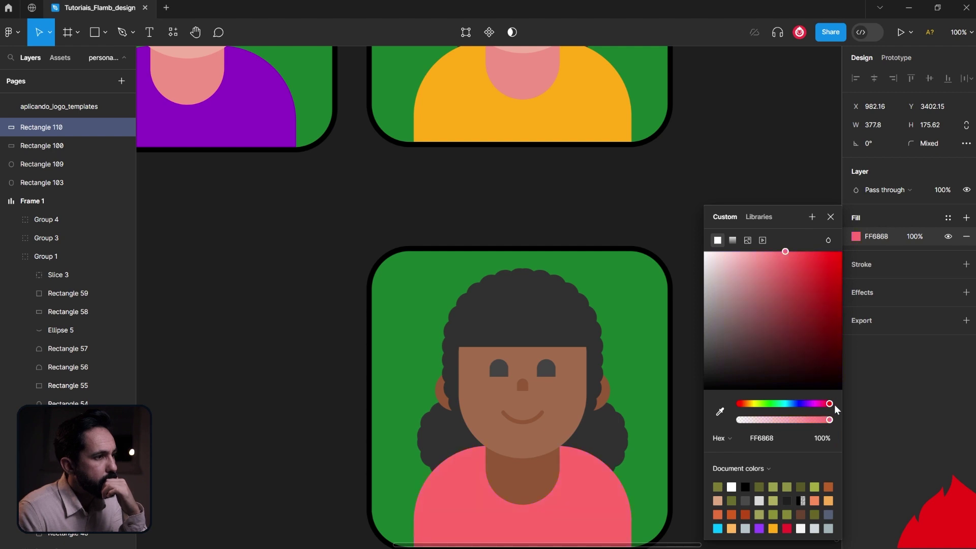
pyautogui.moveTo(810, 297); pyautogui.dragTo(840, 253)
pyautogui.click(338, 353)
pyautogui.scroll(1, 340, 354)
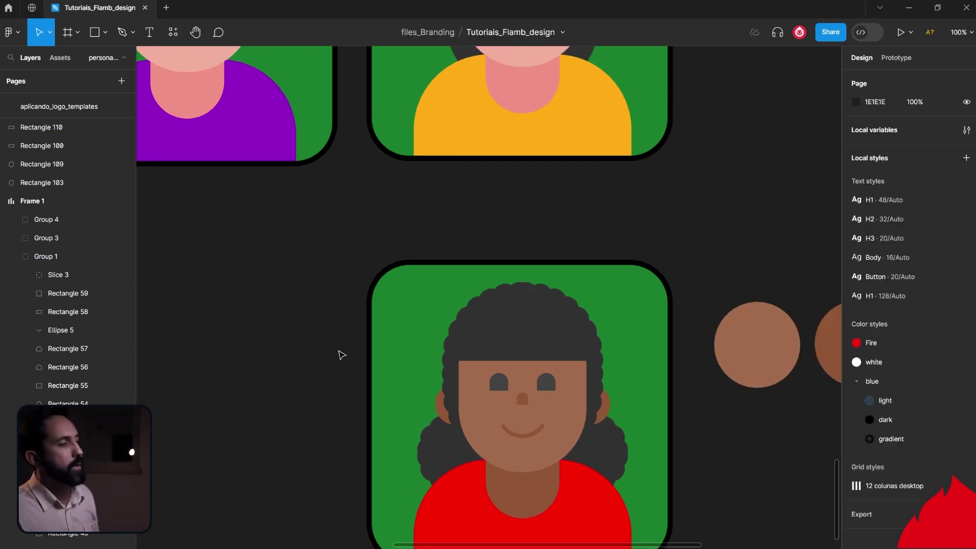
pyautogui.press('-')
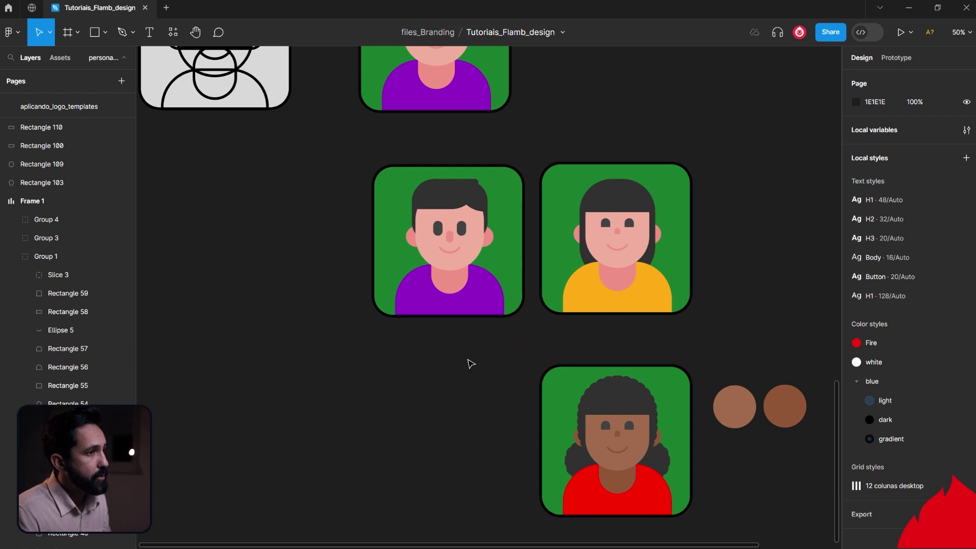
# Step: Duplicate the boy avatar into the empty slot and make its face brown
pyautogui.moveTo(312, 173); pyautogui.dragTo(519, 344)
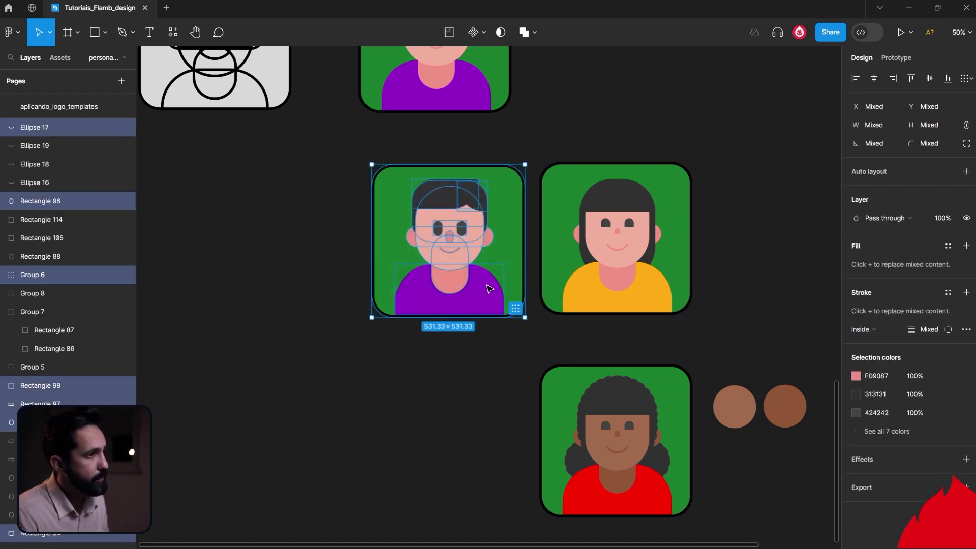
pyautogui.moveTo(490, 284); pyautogui.dragTo(461, 463)
pyautogui.keyDown('ctrl'); pyautogui.click(461, 464); pyautogui.keyUp('ctrl')
pyautogui.press('i')
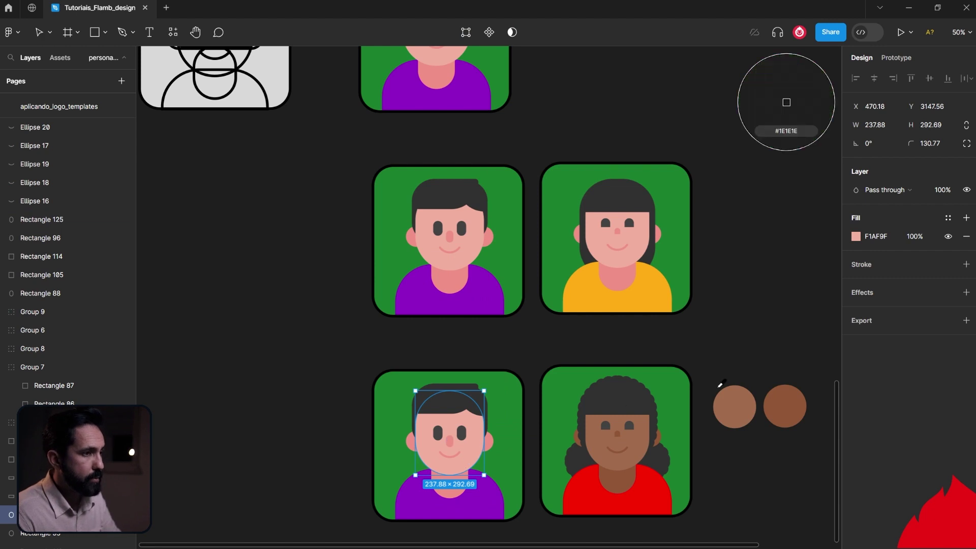
pyautogui.click(736, 405)
pyautogui.click(371, 453)
# Step: Colour the copy's ears and neck dark brown
pyautogui.keyDown('ctrl'); pyautogui.click(411, 442); pyautogui.keyUp('ctrl')
pyautogui.keyDown('ctrl'); pyautogui.keyDown('shift'); pyautogui.click(450, 483); pyautogui.keyUp('shift'); pyautogui.keyUp('ctrl')
pyautogui.press('i')
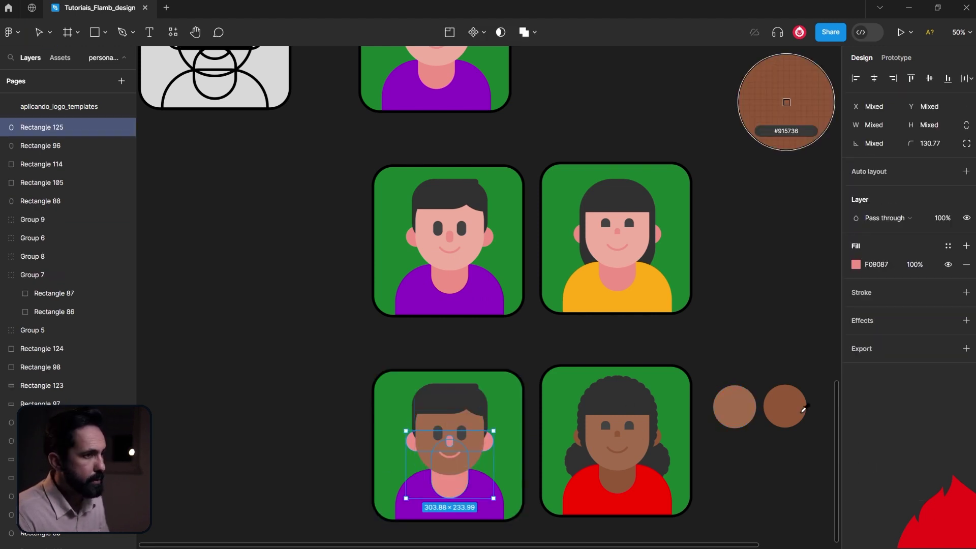
pyautogui.click(785, 412)
pyautogui.click(705, 500)
# Step: Set the smile's stroke colour to the neck's dark brown
pyautogui.scroll(5, 403, 464)
pyautogui.keyDown('ctrl'); pyautogui.click(496, 445); pyautogui.keyUp('ctrl')
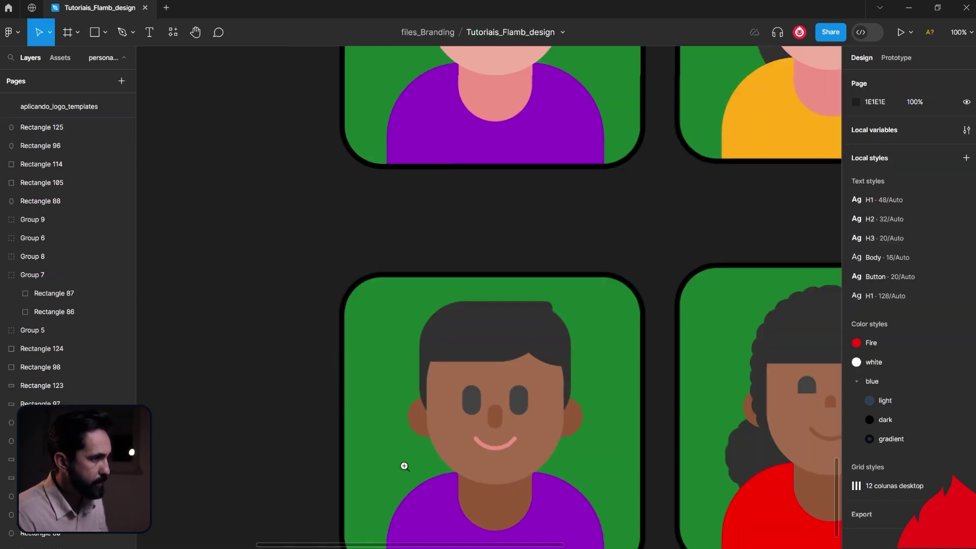
pyautogui.click(856, 265)
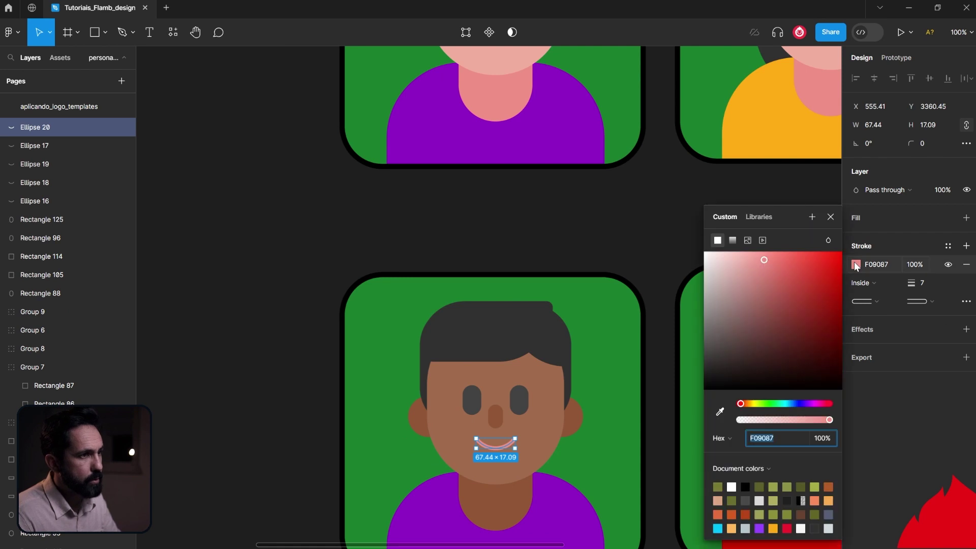
pyautogui.click(719, 408)
pyautogui.click(500, 490)
pyautogui.click(275, 415)
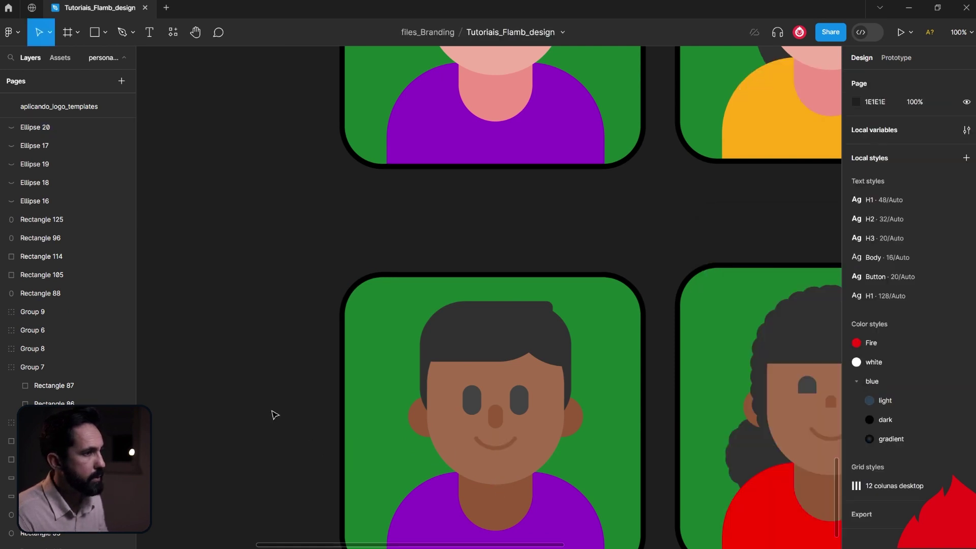
pyautogui.hscroll(3, 244, 412)
pyautogui.scroll(-1, 243, 411)
# Step: Narrow the hair shape to 127 wide with corner radius 50 at the chin
pyautogui.click(491, 332)
pyautogui.press('Escape')
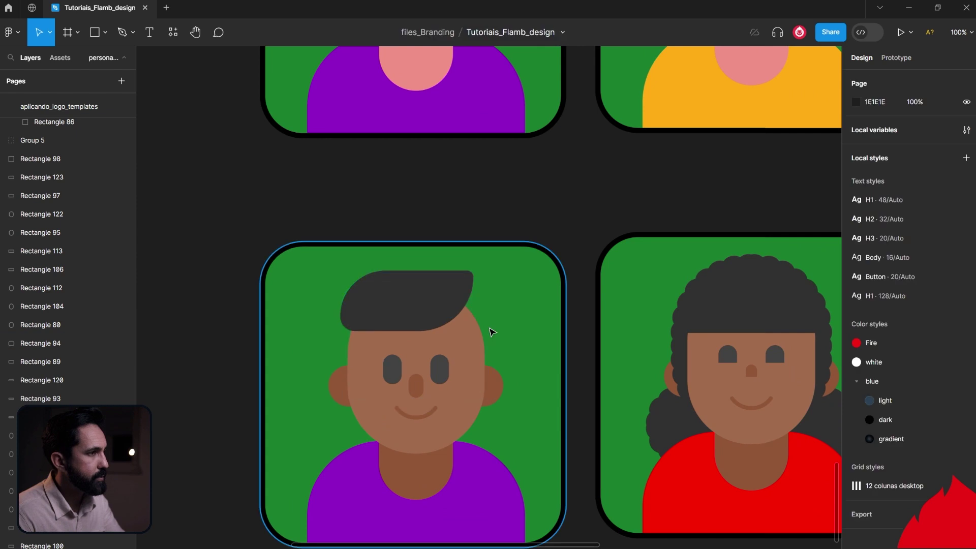
pyautogui.click(457, 312)
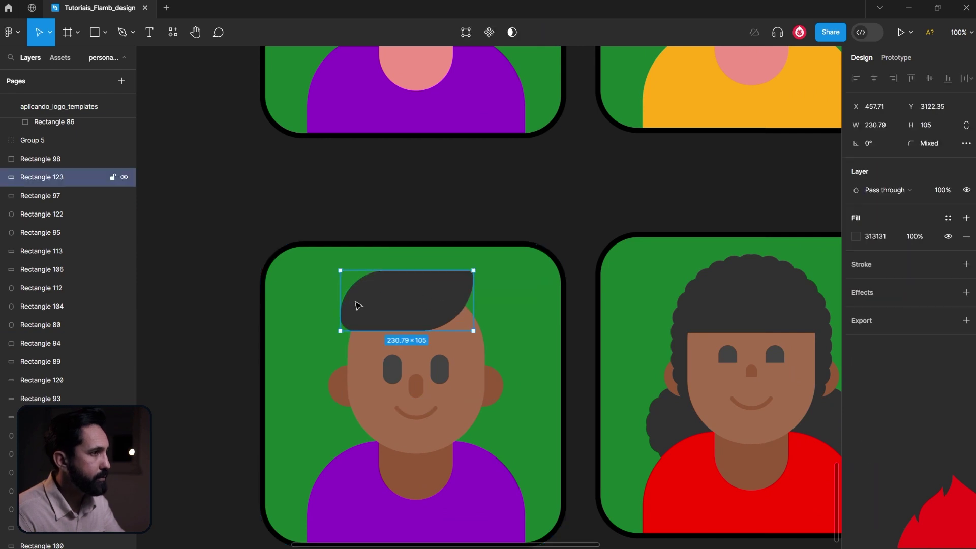
pyautogui.moveTo(341, 301); pyautogui.dragTo(388, 300)
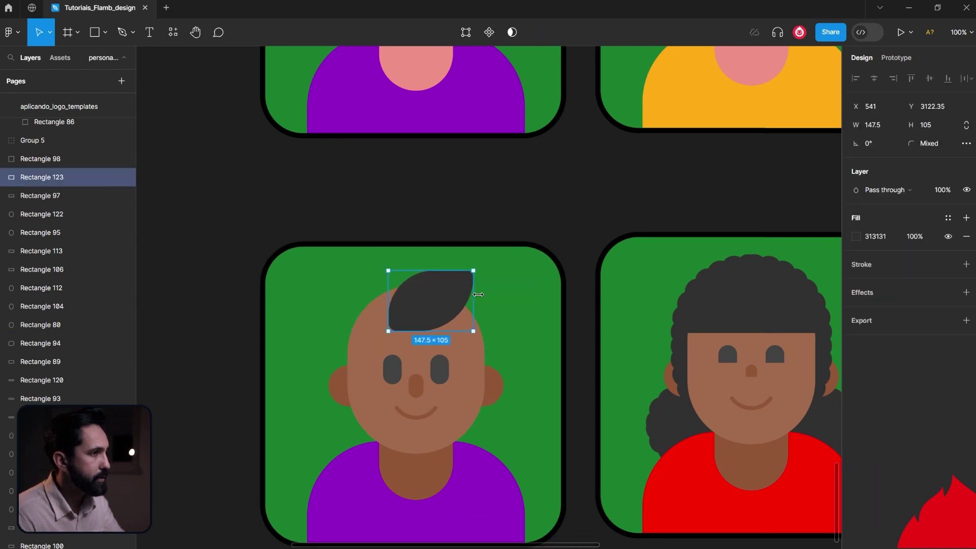
pyautogui.moveTo(474, 295); pyautogui.dragTo(462, 294)
pyautogui.click(925, 145)
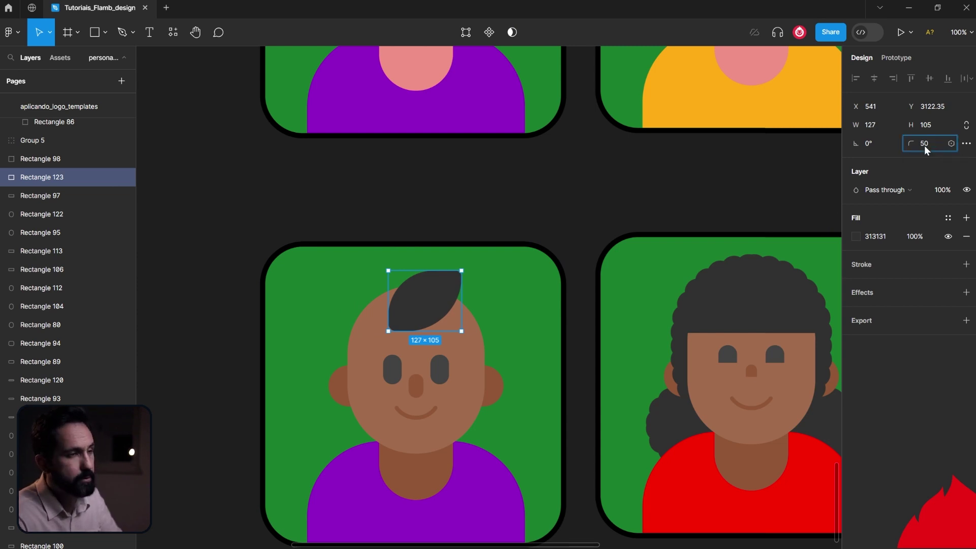
pyautogui.press('Return')
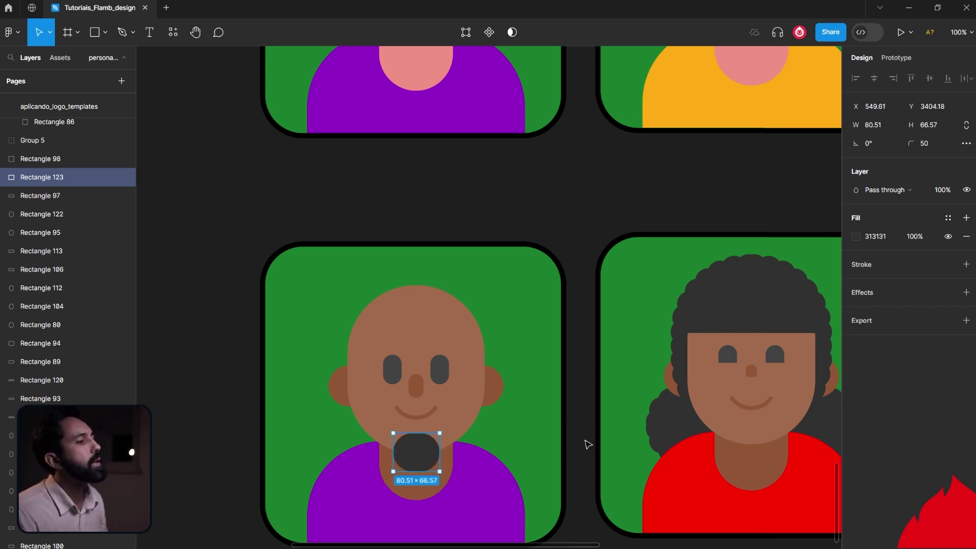
pyautogui.click(588, 445)
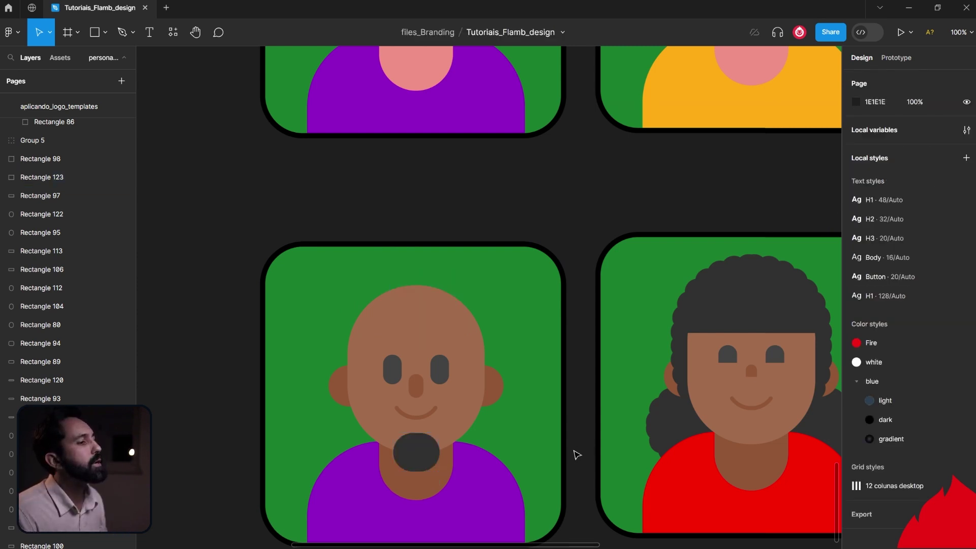
# Step: Stretch the chin shape up and wider into a 231.82 × 137.74 beard around the smile
pyautogui.scroll(1, 578, 455)
pyautogui.click(414, 467)
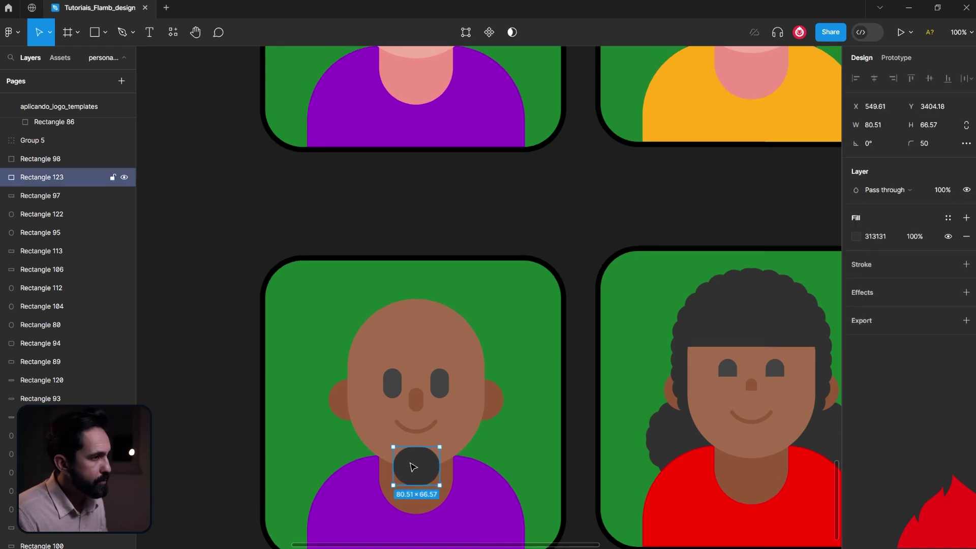
pyautogui.moveTo(413, 447); pyautogui.dragTo(416, 405)
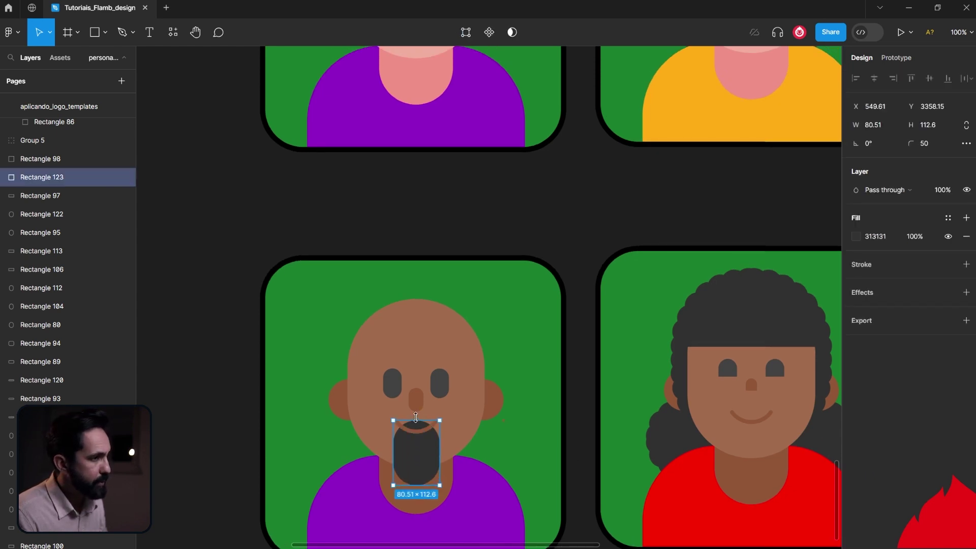
pyautogui.moveTo(443, 441); pyautogui.dragTo(449, 443)
pyautogui.scroll(-1, 549, 445)
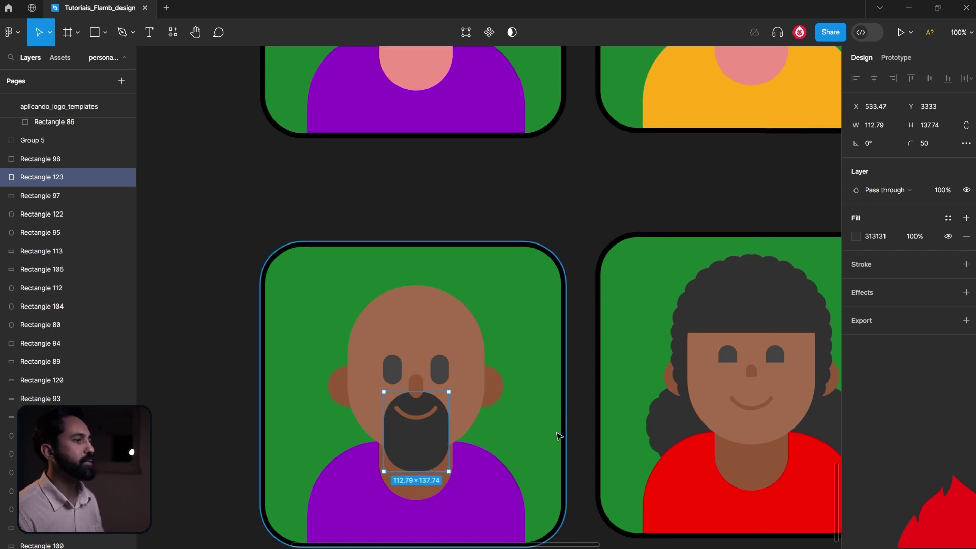
pyautogui.click(580, 397)
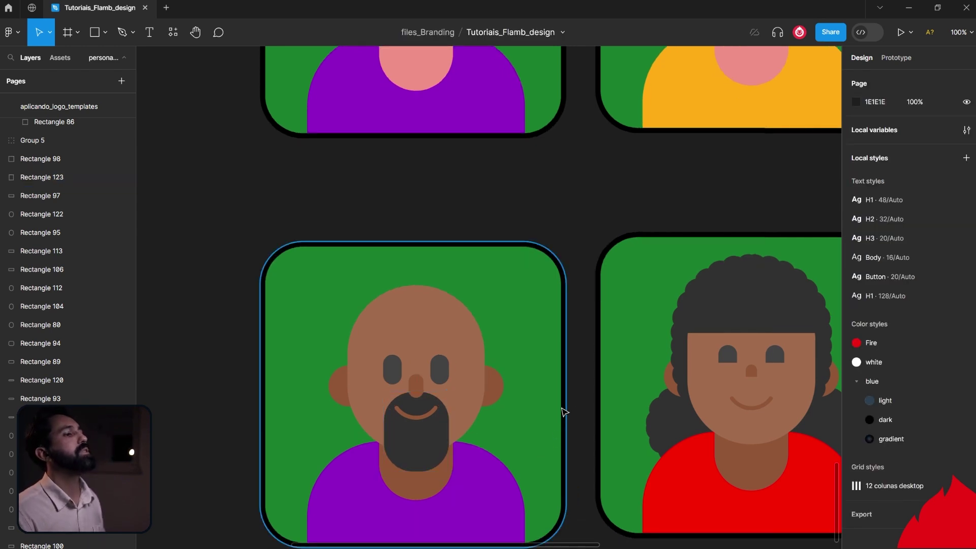
pyautogui.click(434, 445)
# Step: Widen the beard across the lower face and set its corner radius to 74
pyautogui.moveTo(448, 433); pyautogui.dragTo(346, 435)
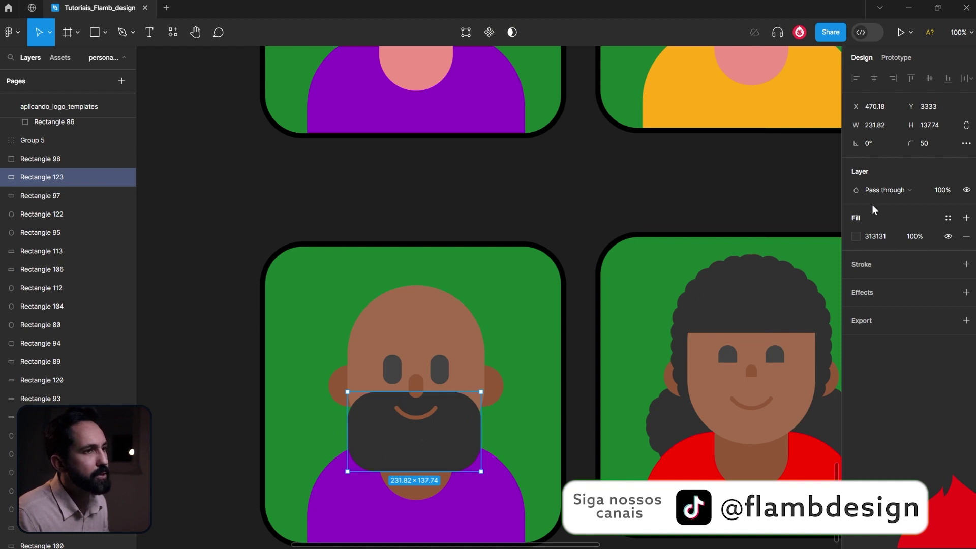
pyautogui.moveTo(911, 144); pyautogui.dragTo(6, 146)
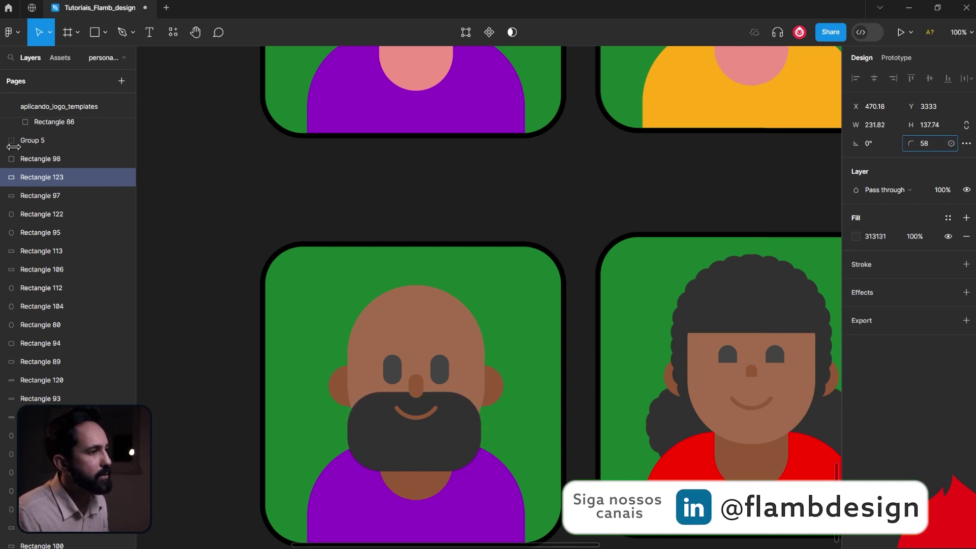
pyautogui.moveTo(74, 150); pyautogui.dragTo(201, 179)
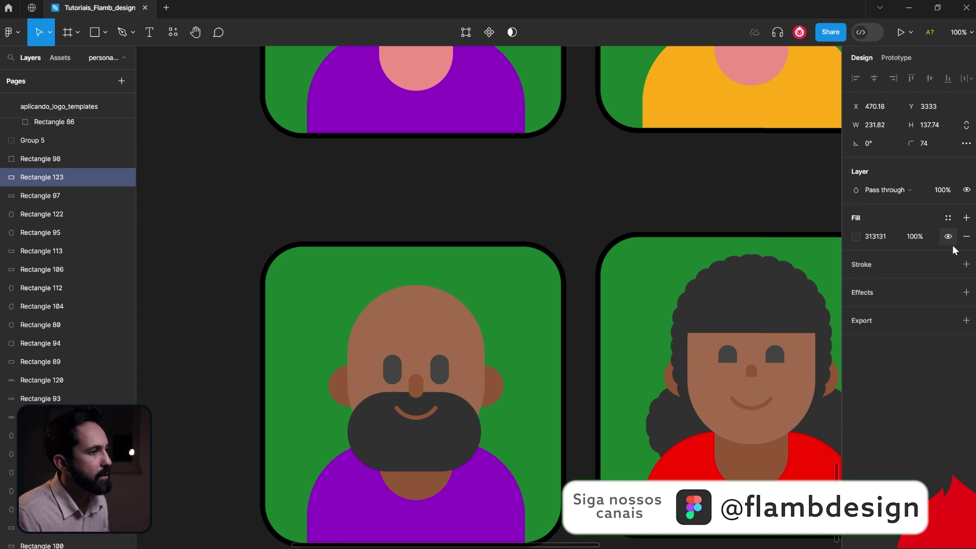
# Step: Square off the beard's top corner points by setting their radius to 0
pyautogui.doubleClick(443, 433)
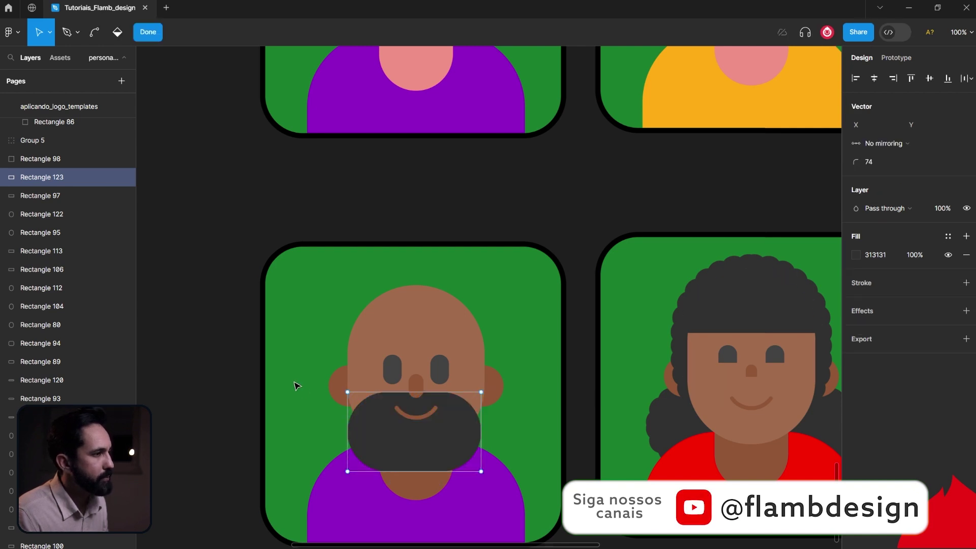
pyautogui.moveTo(473, 405); pyautogui.dragTo(523, 410)
pyautogui.click(871, 166)
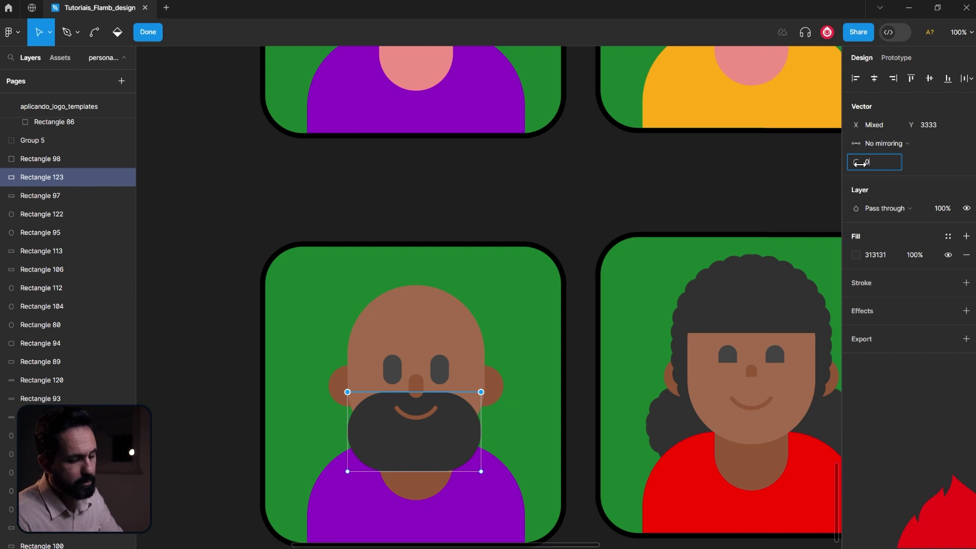
pyautogui.write('0')
pyautogui.press('Return')
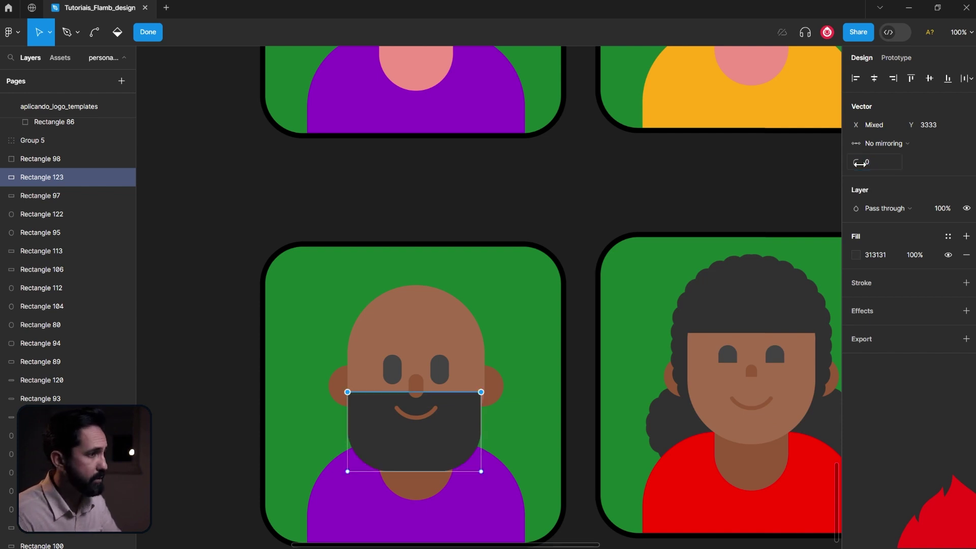
pyautogui.press('Escape')
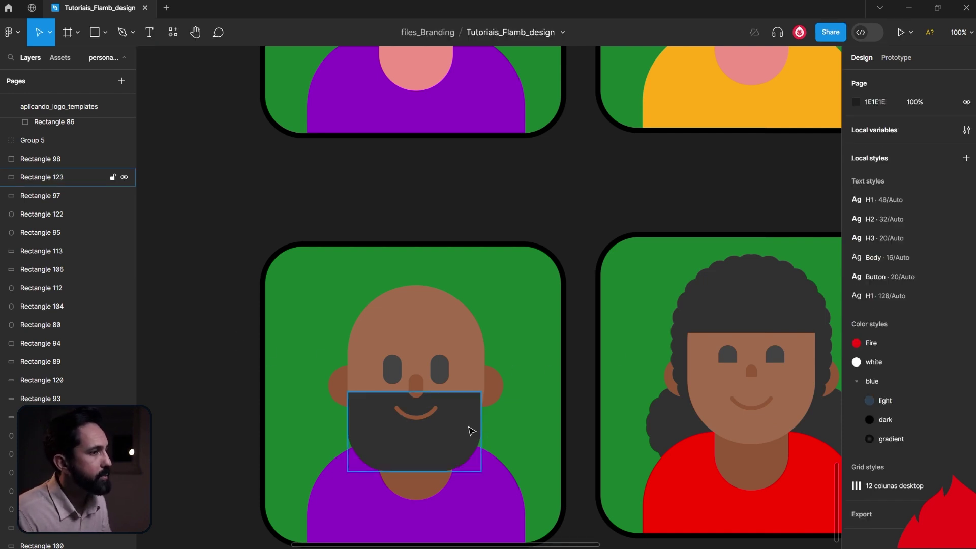
pyautogui.click(478, 427)
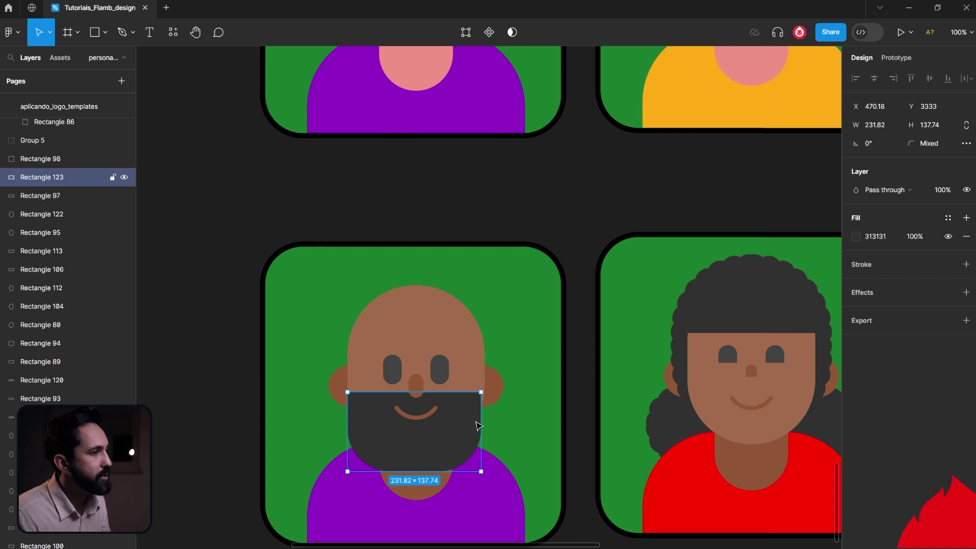
pyautogui.click(229, 374)
pyautogui.scroll(1, 229, 374)
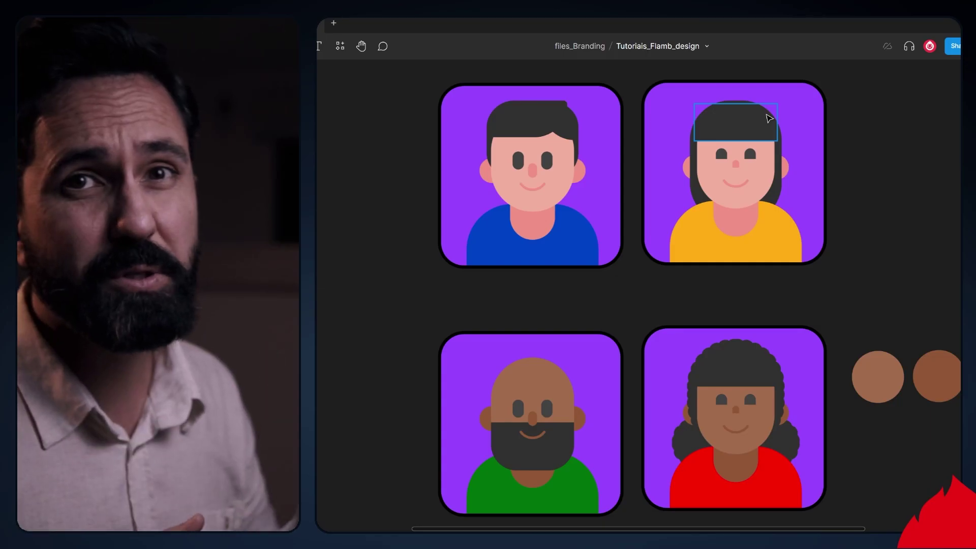